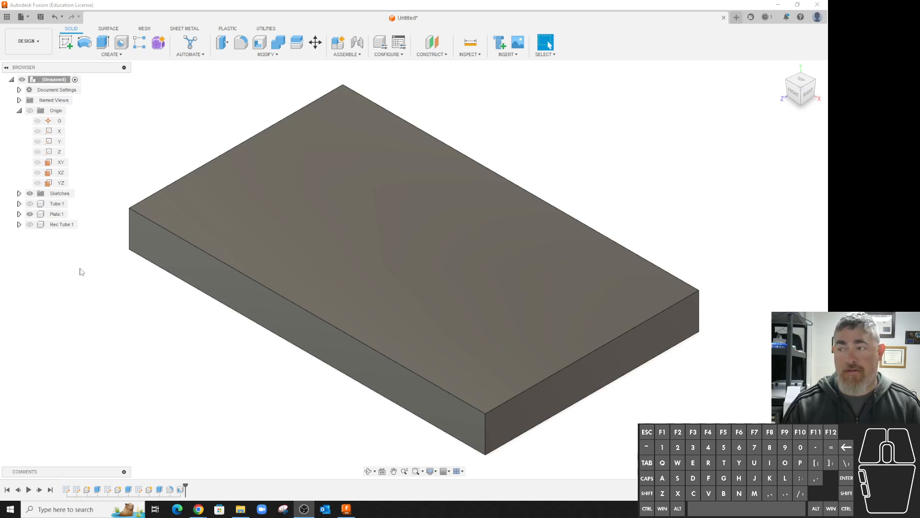
# Sketch a Center to Center Slot on the plate's top face, about 1.23 in between centers and 0.62 in wide.
pyautogui.click(68, 44)
pyautogui.click(495, 283)
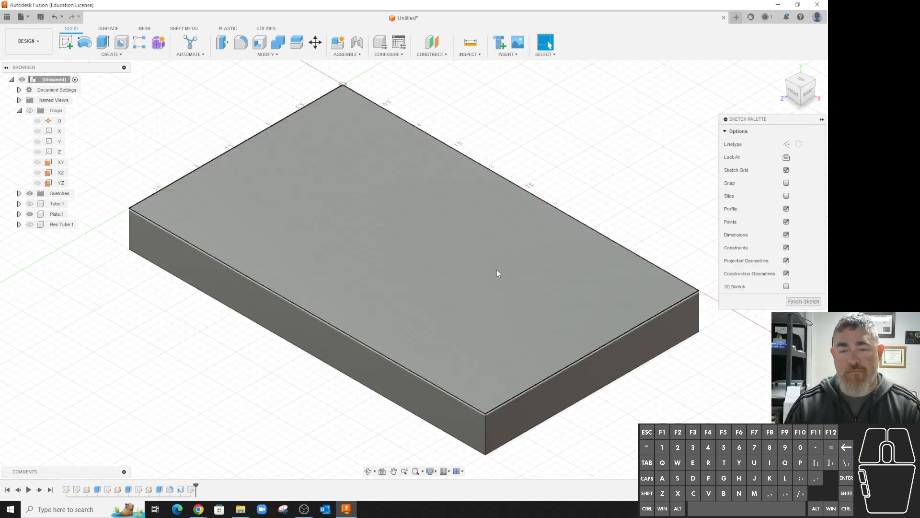
pyautogui.click(111, 55)
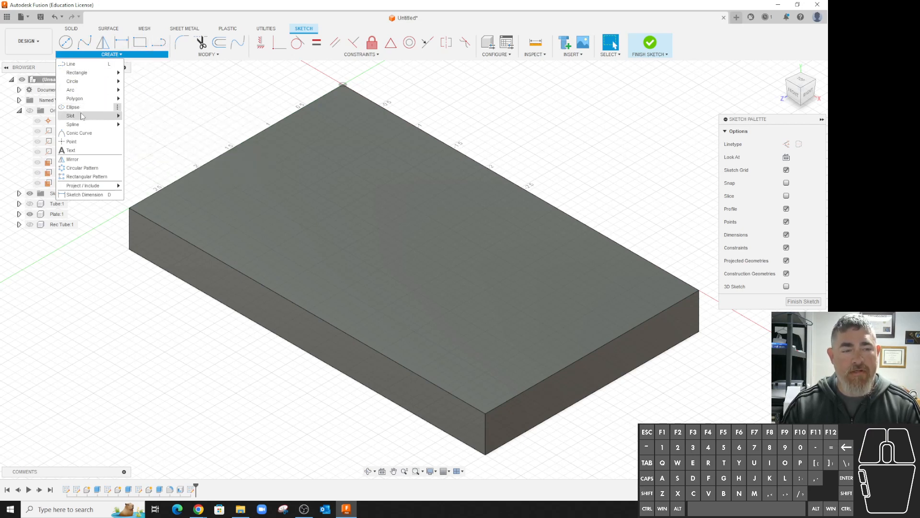
pyautogui.moveTo(82, 118)
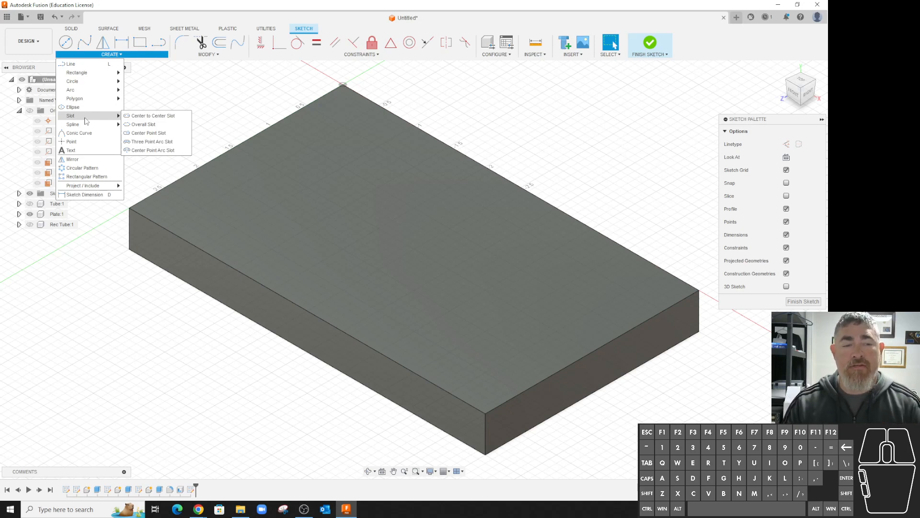
pyautogui.click(146, 119)
pyautogui.click(277, 185)
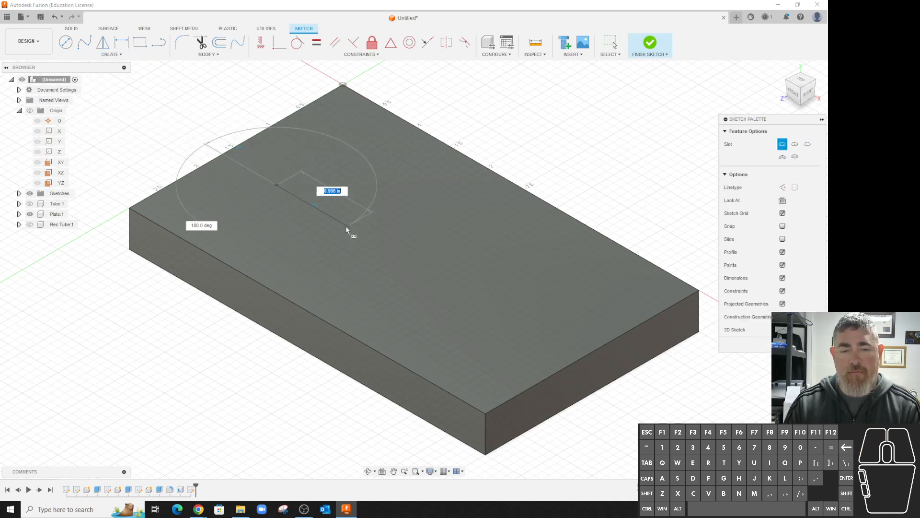
pyautogui.click(364, 234)
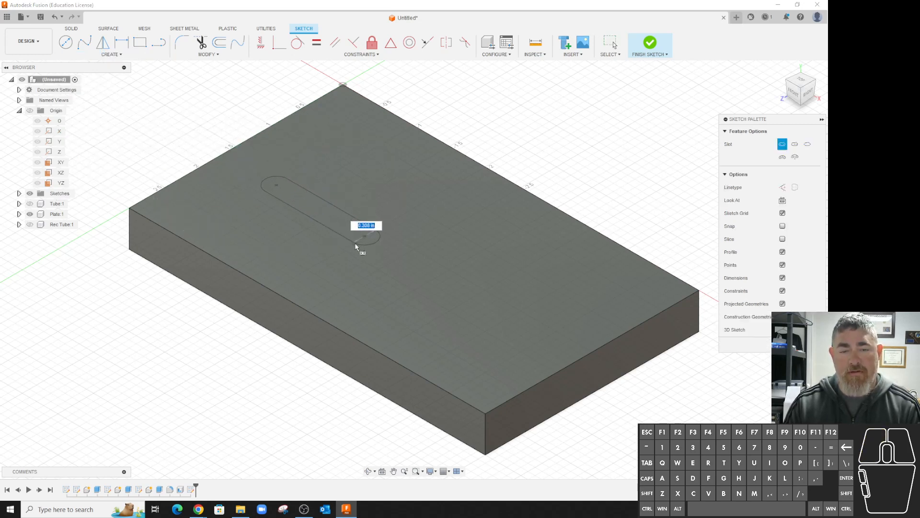
pyautogui.click(344, 253)
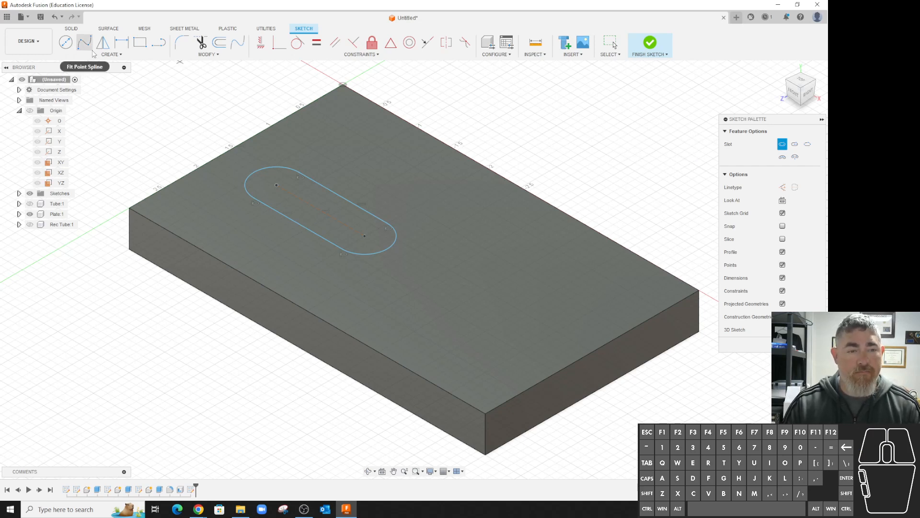
pyautogui.click(121, 42)
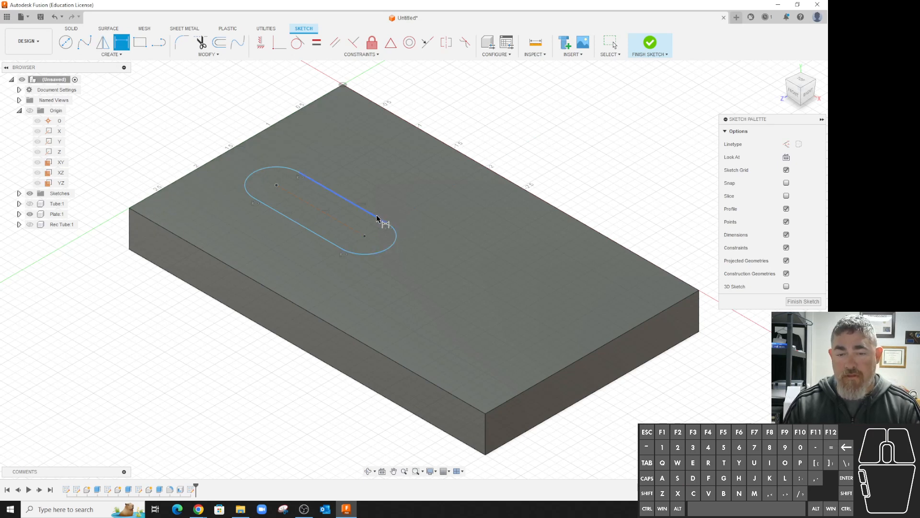
pyautogui.click(390, 245)
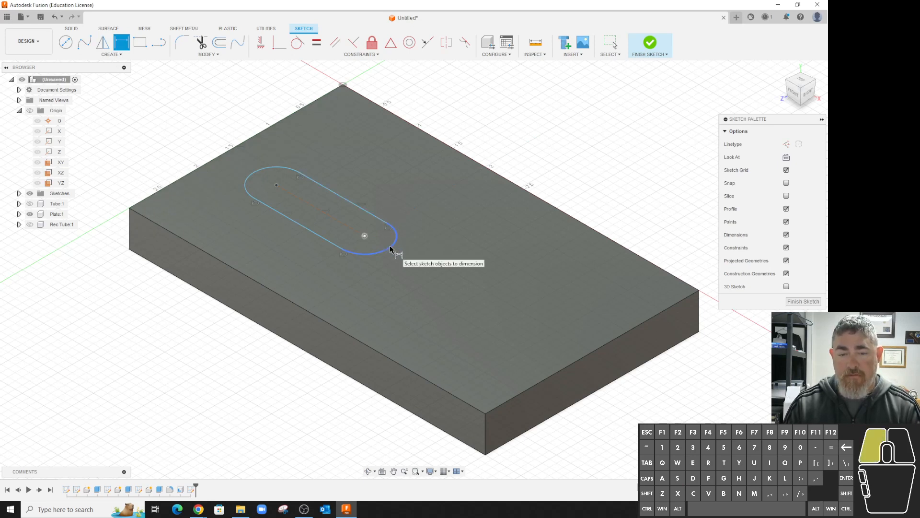
pyautogui.click(284, 340)
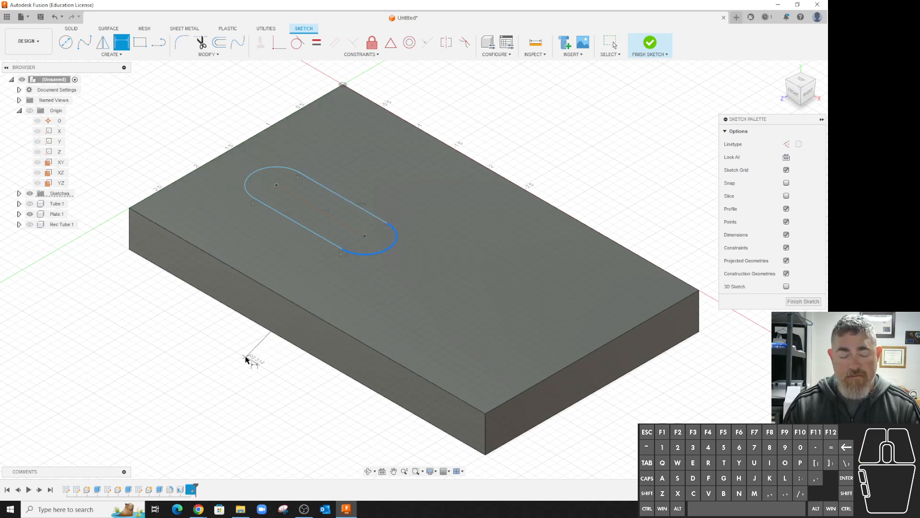
pyautogui.rightClick(271, 367)
pyautogui.click(266, 424)
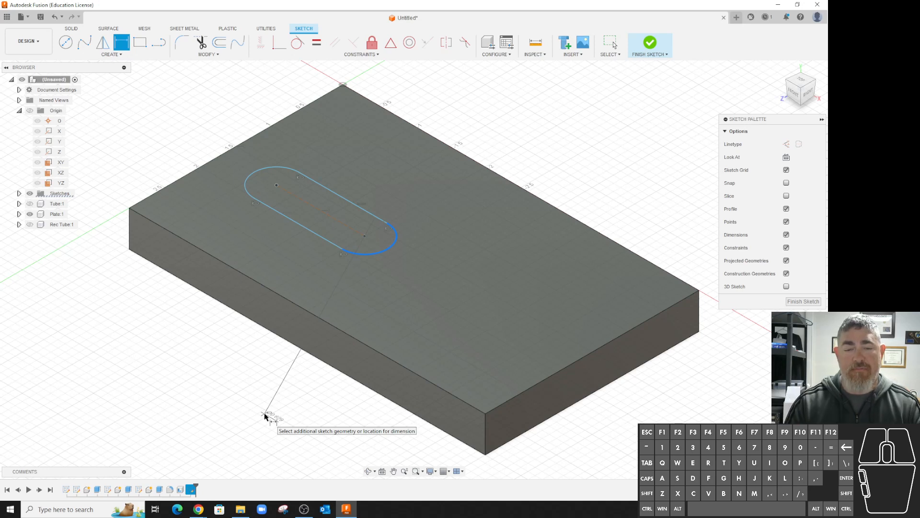
pyautogui.press('Escape')
pyautogui.click(342, 221)
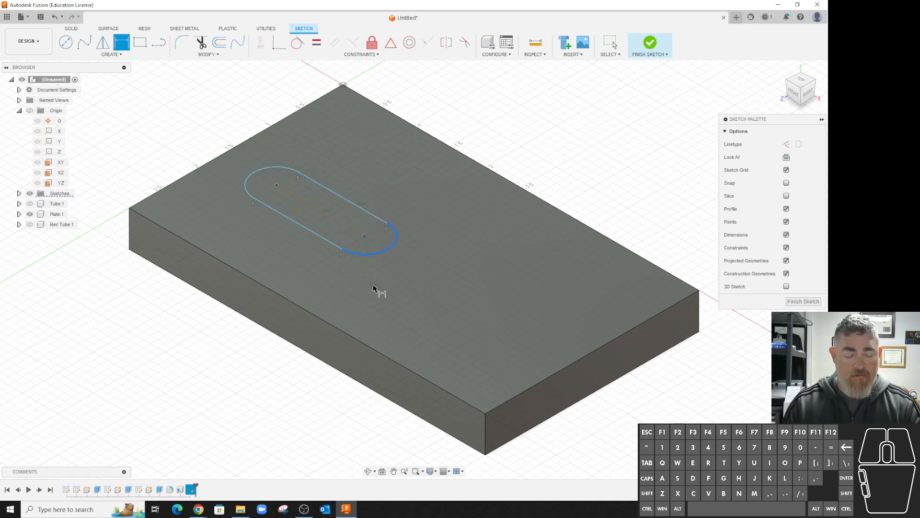
pyautogui.press('Escape')
pyautogui.press('d')
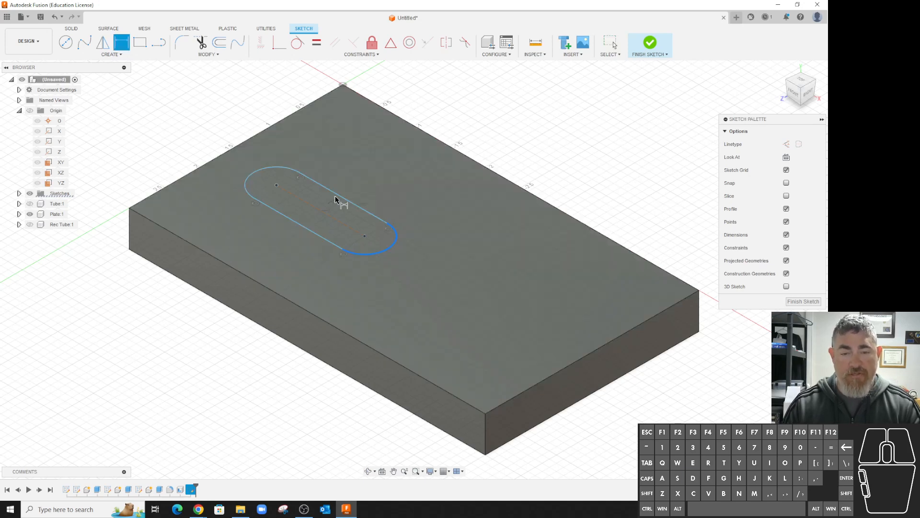
pyautogui.press('Escape')
pyautogui.press('Escape')
# Dimension the slot's width between its two straight sides as 0.625 in.
pyautogui.click(309, 230)
pyautogui.press('d')
pyautogui.click(344, 199)
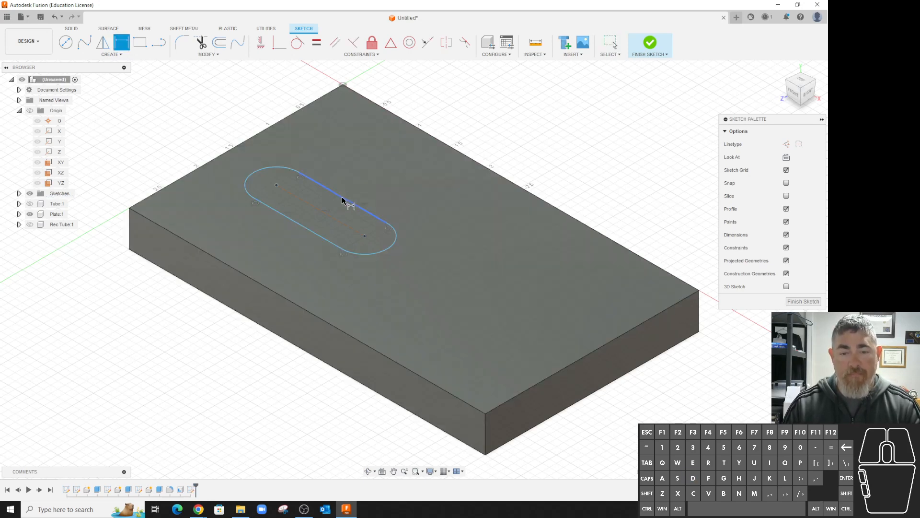
pyautogui.click(305, 229)
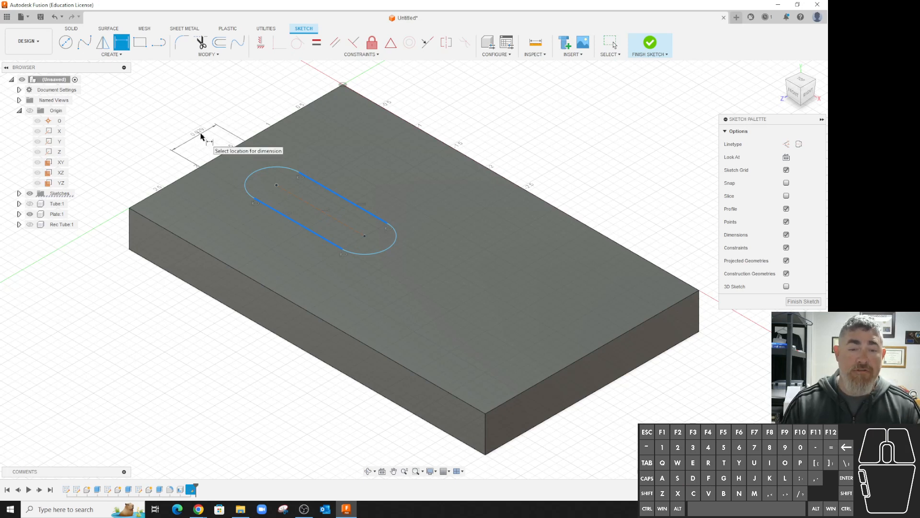
pyautogui.click(202, 137)
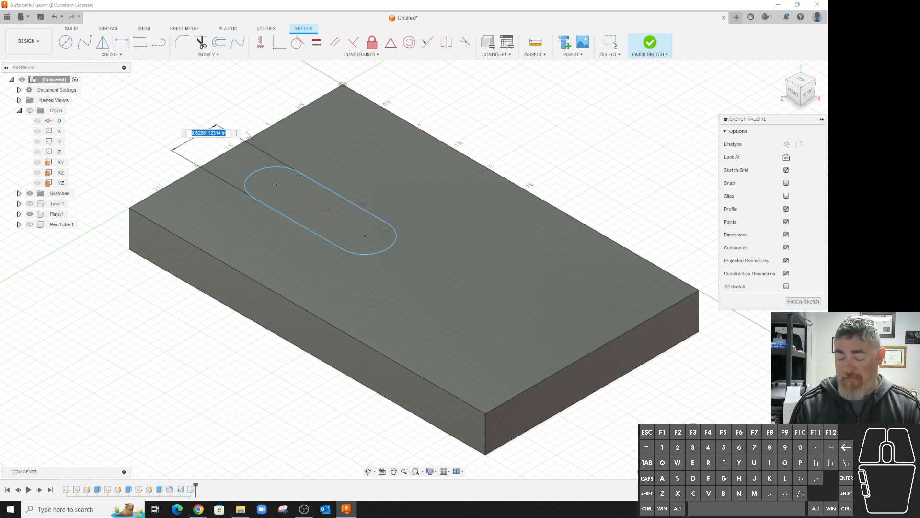
pyautogui.write('.6')
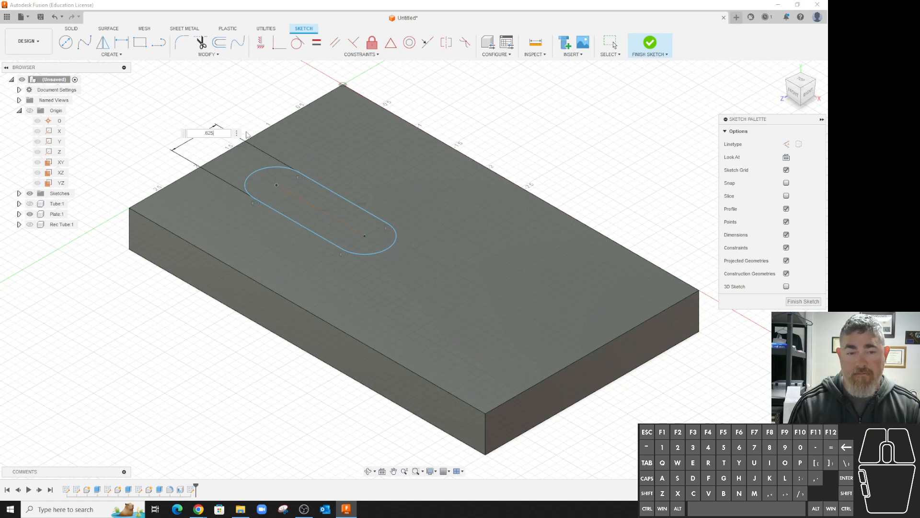
pyautogui.write('25')
pyautogui.press('Return')
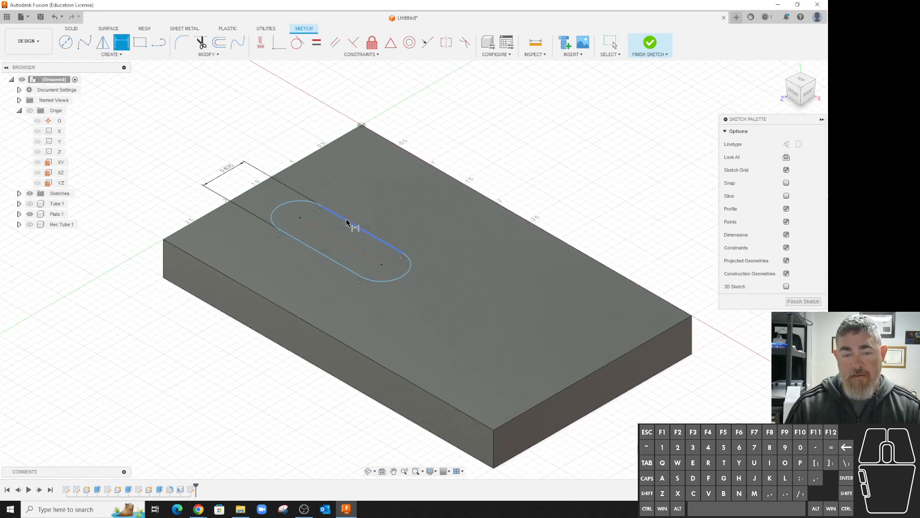
# Dimension the slot's centerline between the two arc centers as 1 in.
pyautogui.click(334, 237)
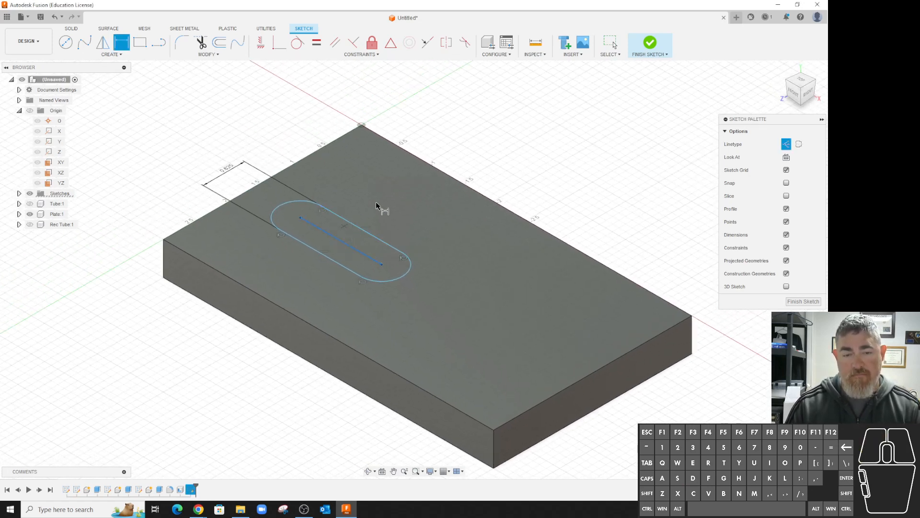
pyautogui.click(481, 143)
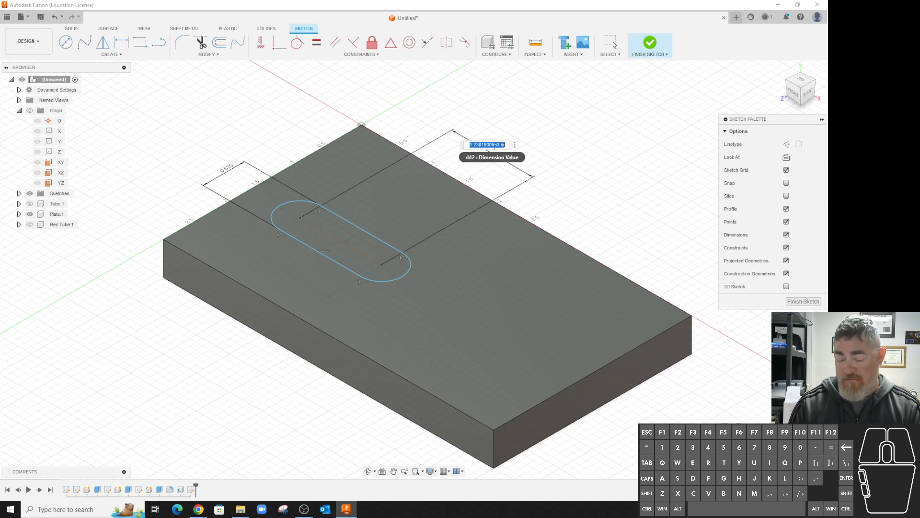
pyautogui.write('1')
pyautogui.press('Return')
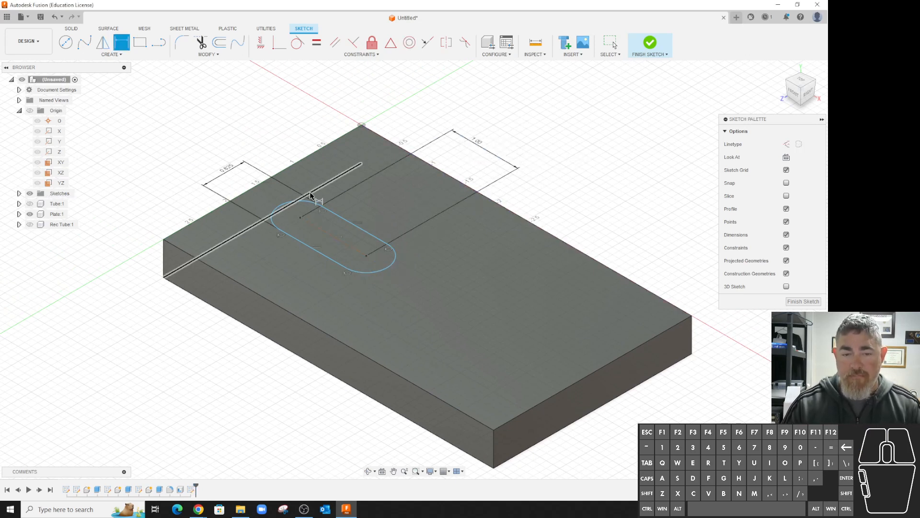
# Move the sized slot freely across the plate's top face and leave it closer to the front long edge.
pyautogui.moveTo(303, 217)
pyautogui.mouseDown()
pyautogui.moveTo(368, 256)
pyautogui.moveTo(358, 186)
pyautogui.moveTo(348, 223)
pyautogui.moveTo(366, 231)
pyautogui.mouseUp()
pyautogui.click(435, 114)
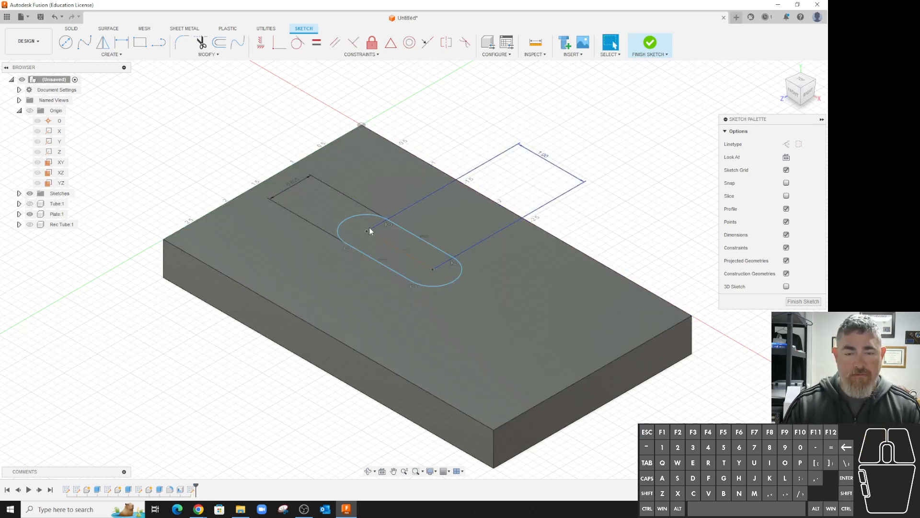
pyautogui.moveTo(381, 242); pyautogui.dragTo(329, 252)
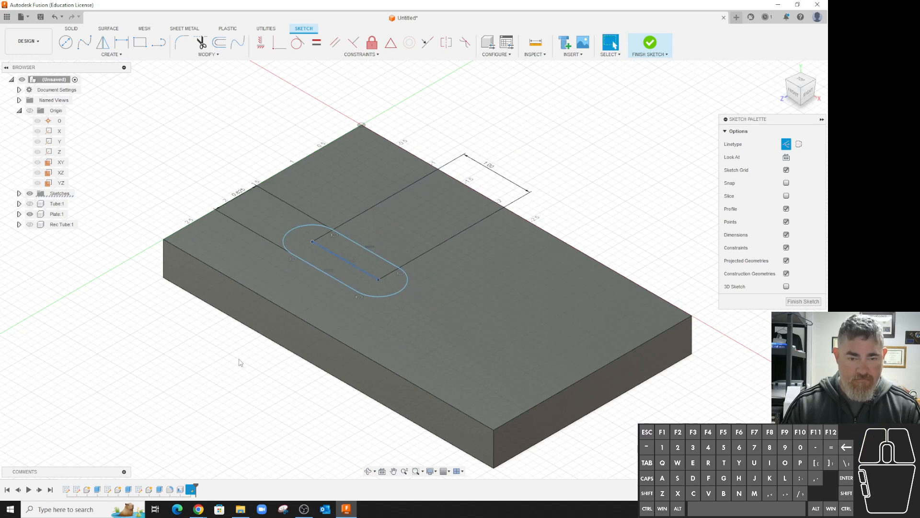
pyautogui.click(240, 362)
# Dimension the distance from the slot's centerline to the plate's front long edge as 1.50 in.
pyautogui.press('d')
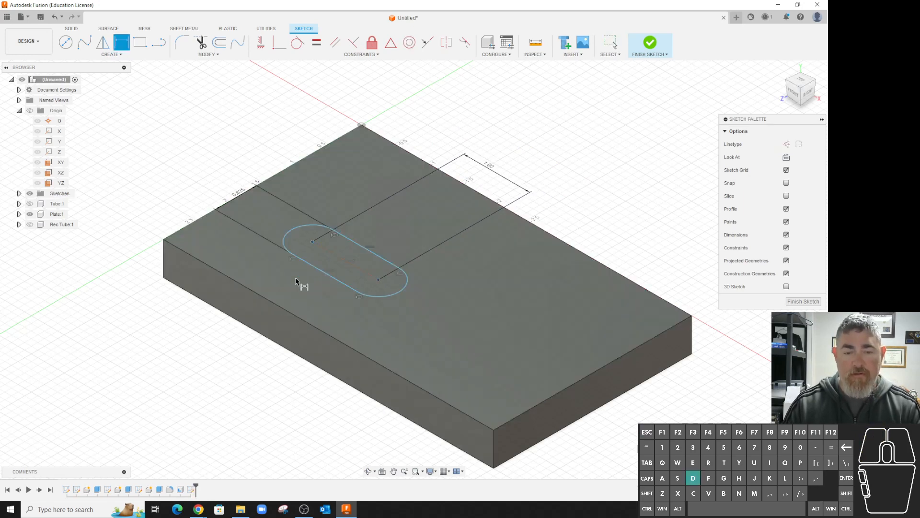
pyautogui.click(338, 256)
pyautogui.click(294, 314)
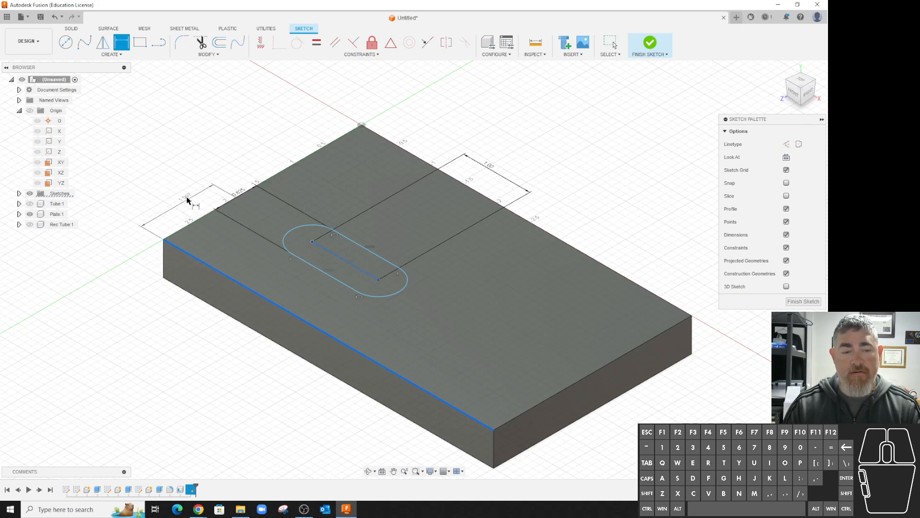
pyautogui.click(188, 200)
pyautogui.write('1.0969879741')
pyautogui.press('Return')
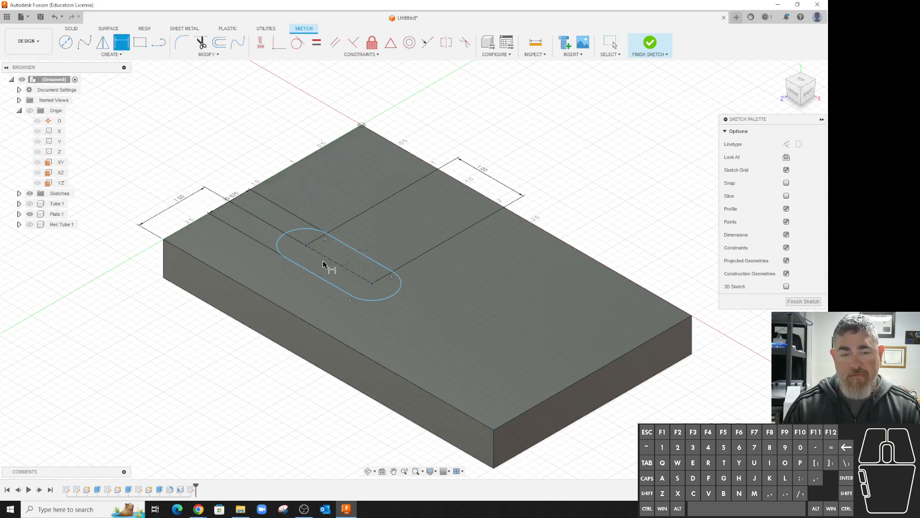
# Dimension the distance from the slot's nearest arc center to the plate's rear short edge as 1 in.
pyautogui.click(307, 245)
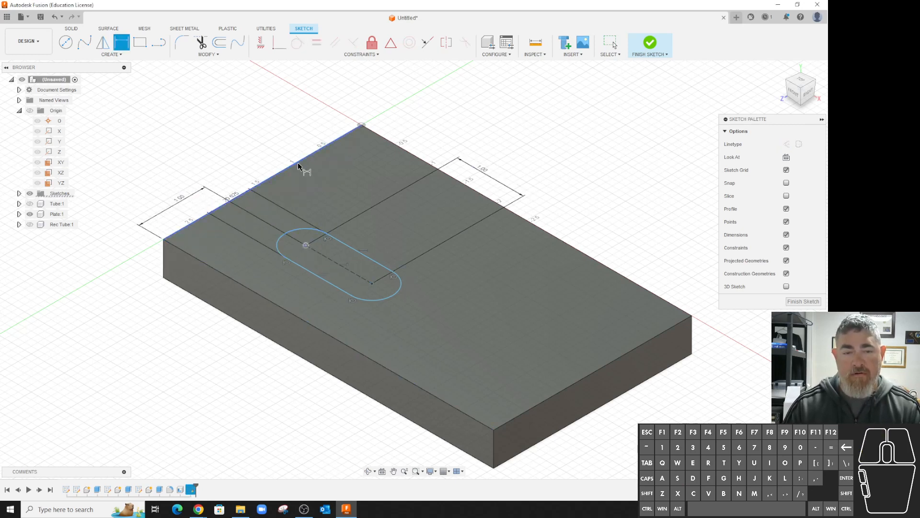
pyautogui.click(298, 163)
pyautogui.click(410, 116)
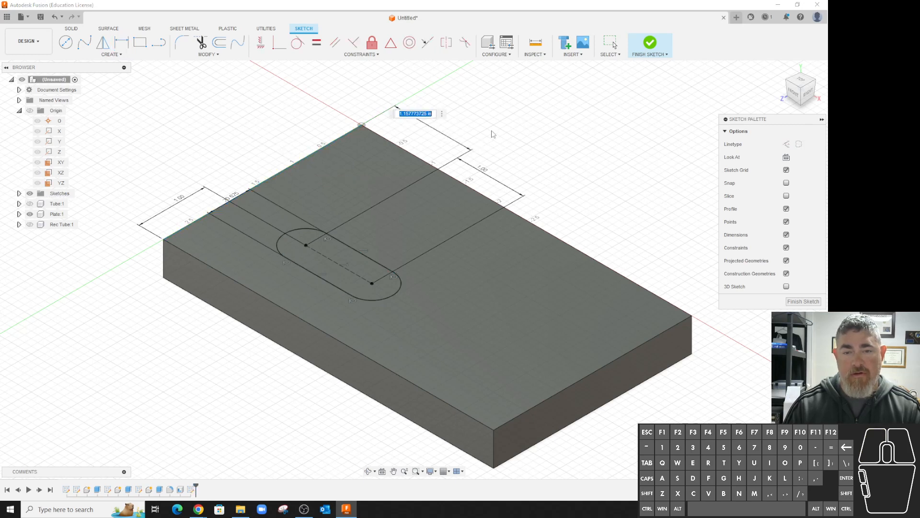
pyautogui.write('1')
pyautogui.press('Return')
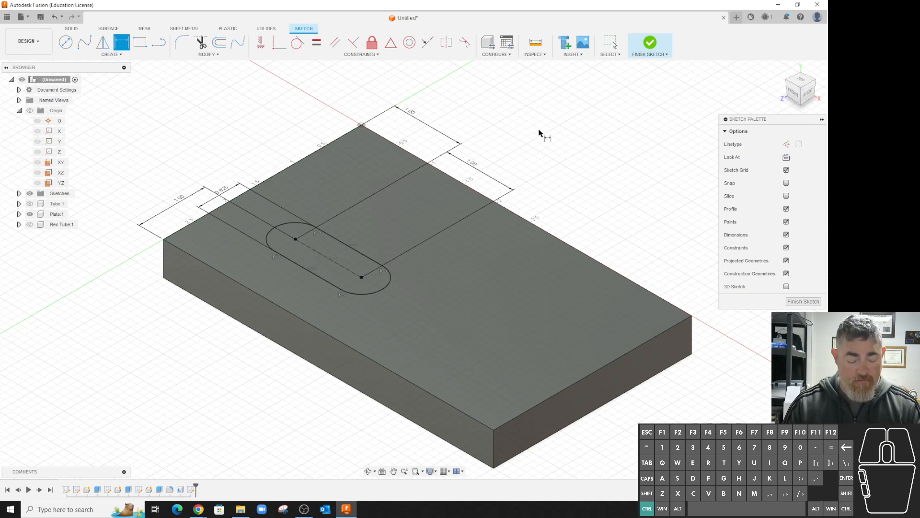
# Undo the two dimensions that locate the slot from the plate's edges.
pyautogui.hotkey('ctrl', 'z')
pyautogui.hotkey('ctrl', 'z')
pyautogui.hotkey('ctrl', 'z')
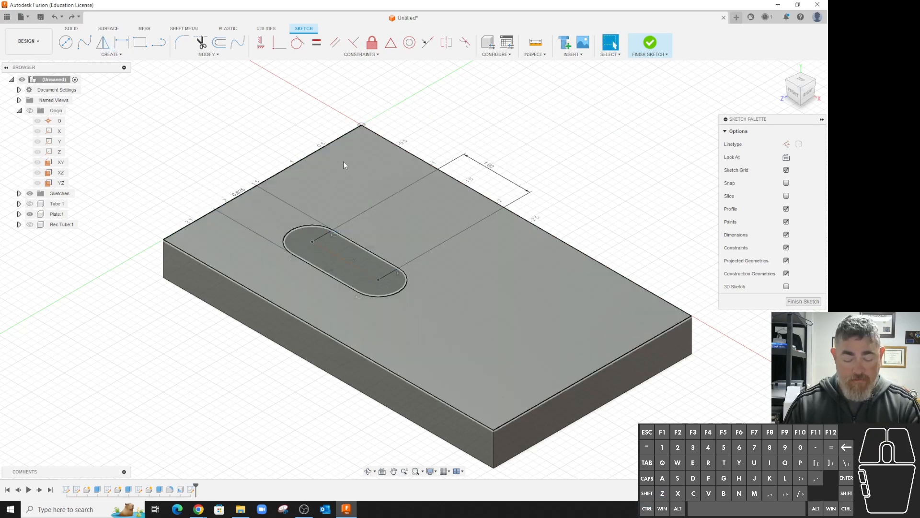
# Draw a line from the midpoint of the plate's rear short edge to the slot's nearest arc center and constrain it horizontal.
pyautogui.press('p')
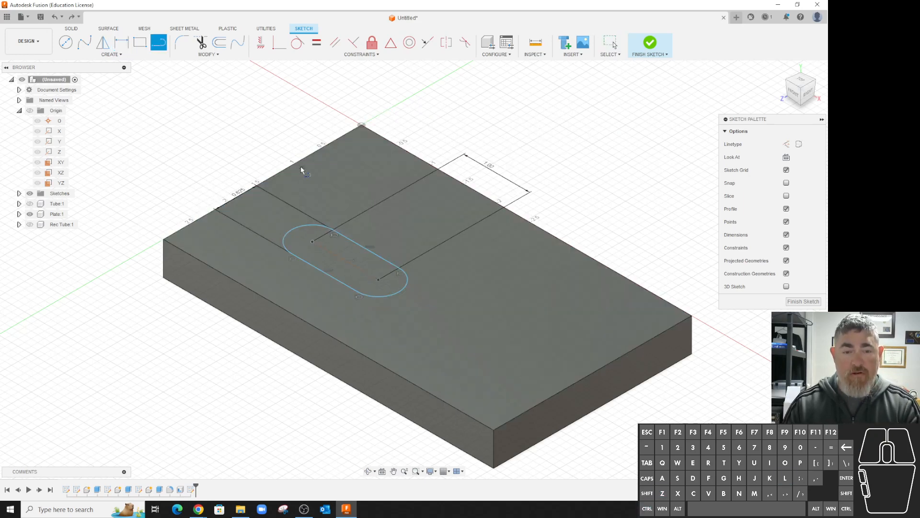
pyautogui.click(263, 182)
pyautogui.click(311, 242)
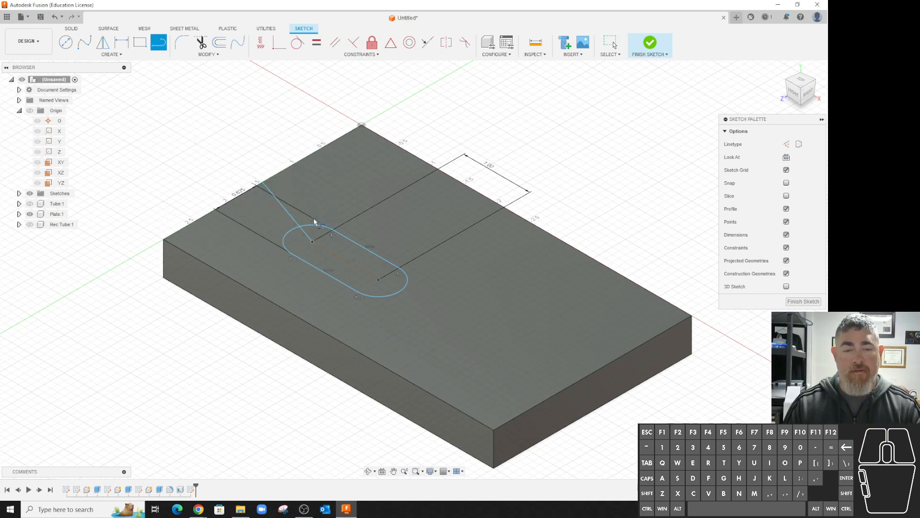
pyautogui.press('Escape')
pyautogui.click(286, 211)
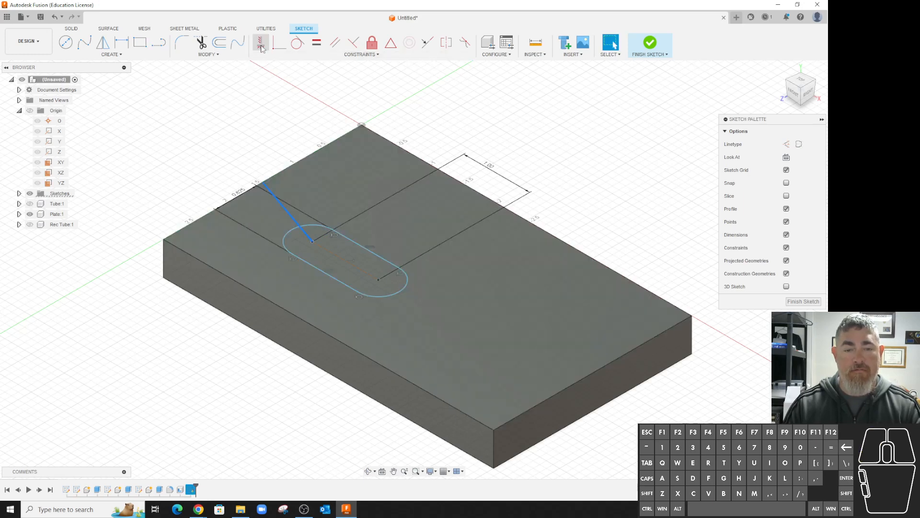
pyautogui.click(262, 48)
pyautogui.press('Escape')
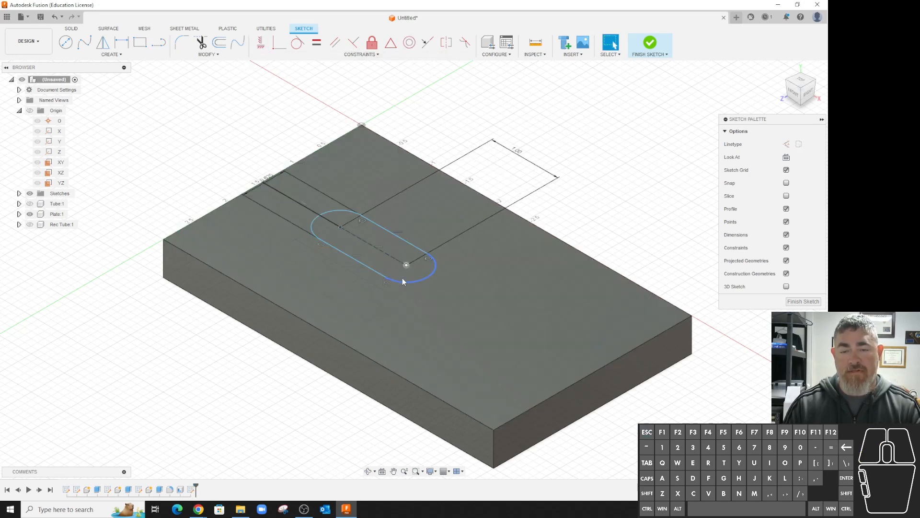
# Dimension the distance from the slot's nearest arc center to the plate's rear short edge as 1 in and finish the sketch.
pyautogui.press('d')
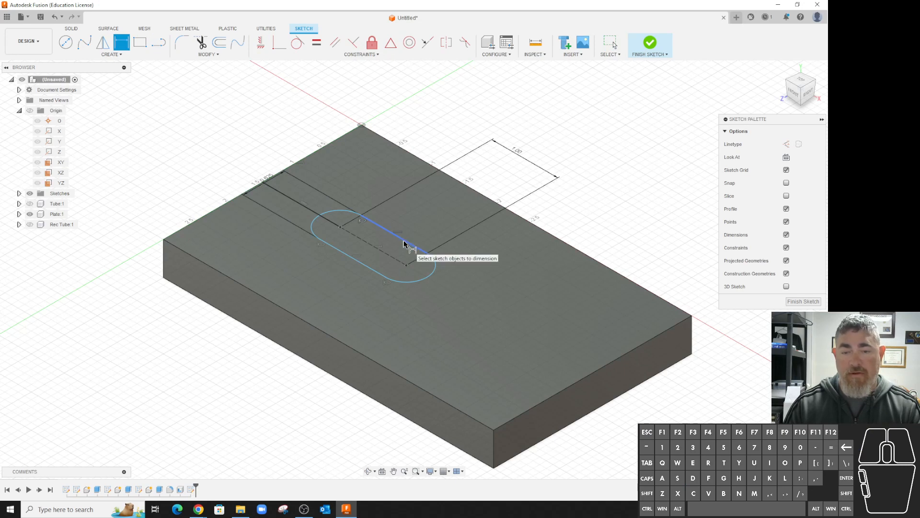
pyautogui.click(341, 226)
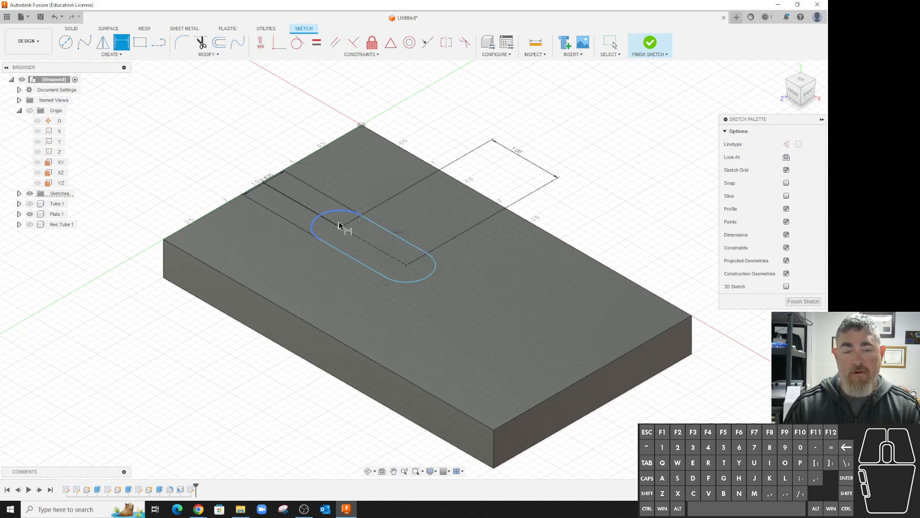
pyautogui.click(297, 162)
pyautogui.click(410, 116)
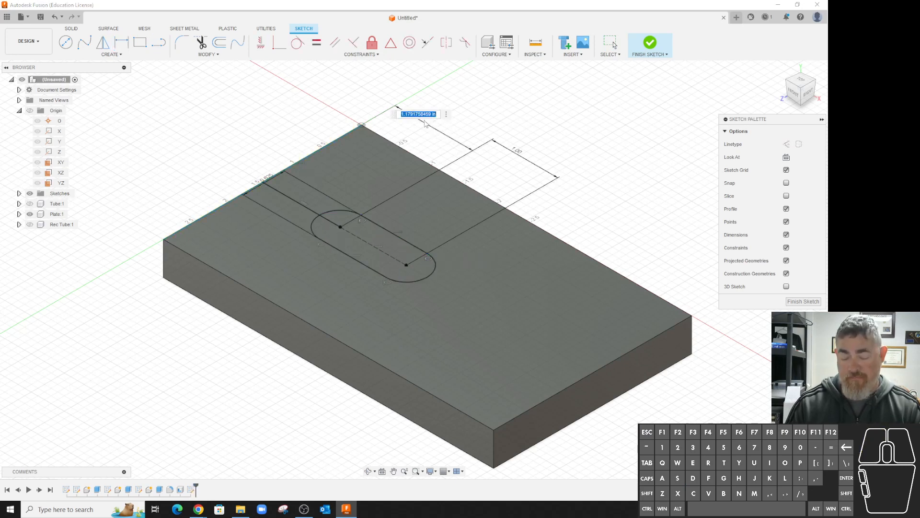
pyautogui.write('1')
pyautogui.press('Return')
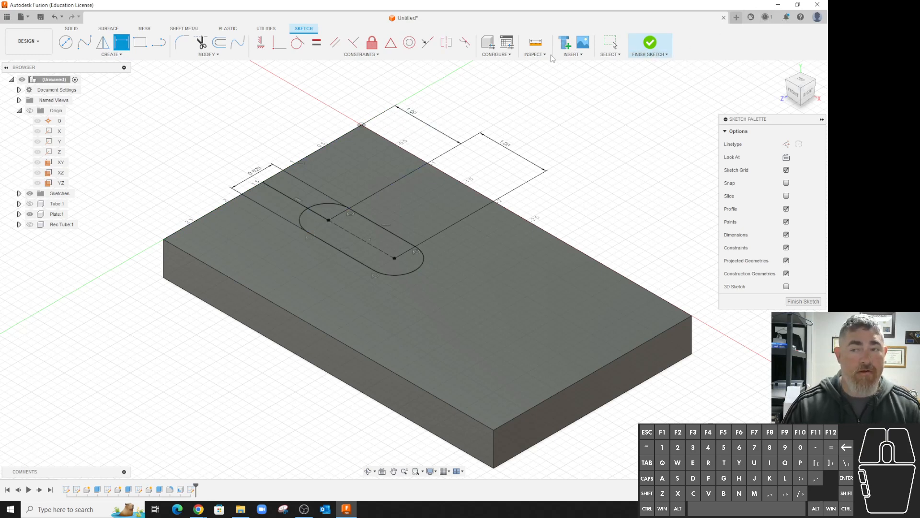
pyautogui.click(650, 43)
# Extrude the slot profile with extent All in the flipped direction to cut it through the plate.
pyautogui.click(100, 44)
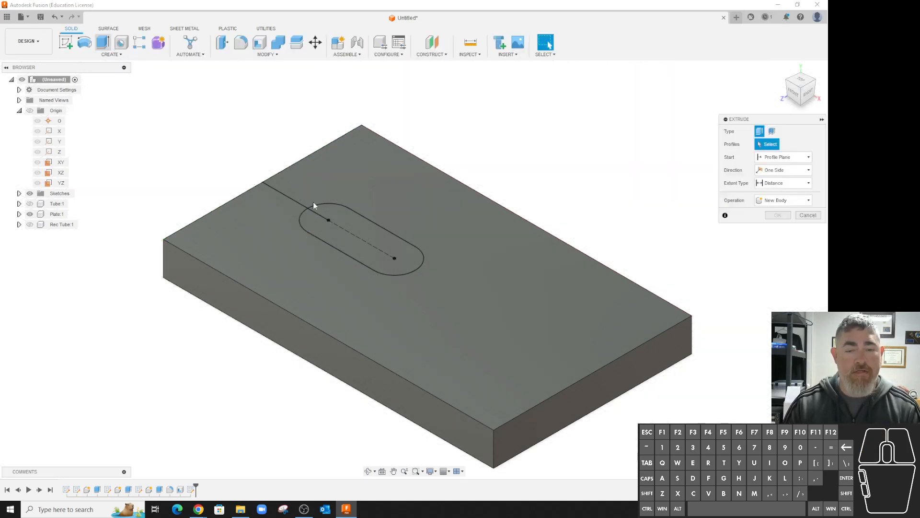
pyautogui.click(338, 227)
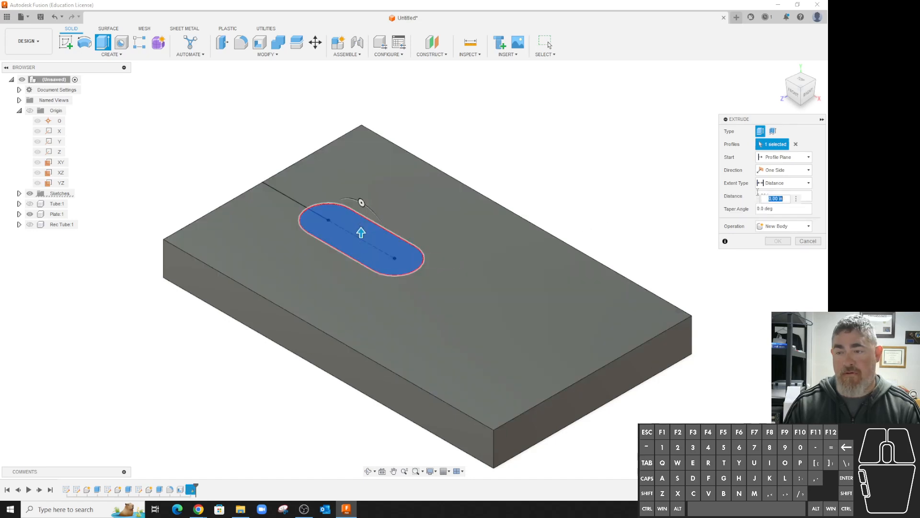
pyautogui.click(786, 183)
pyautogui.click(782, 209)
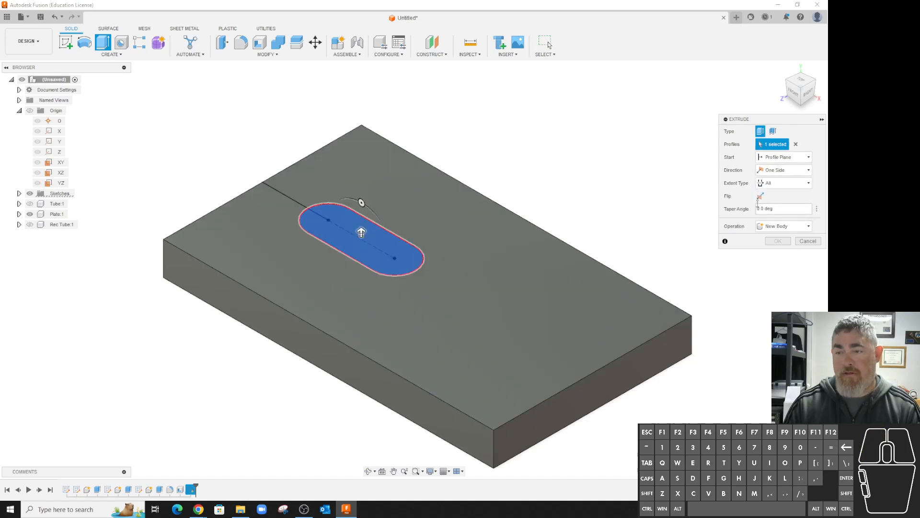
pyautogui.click(760, 196)
pyautogui.click(777, 254)
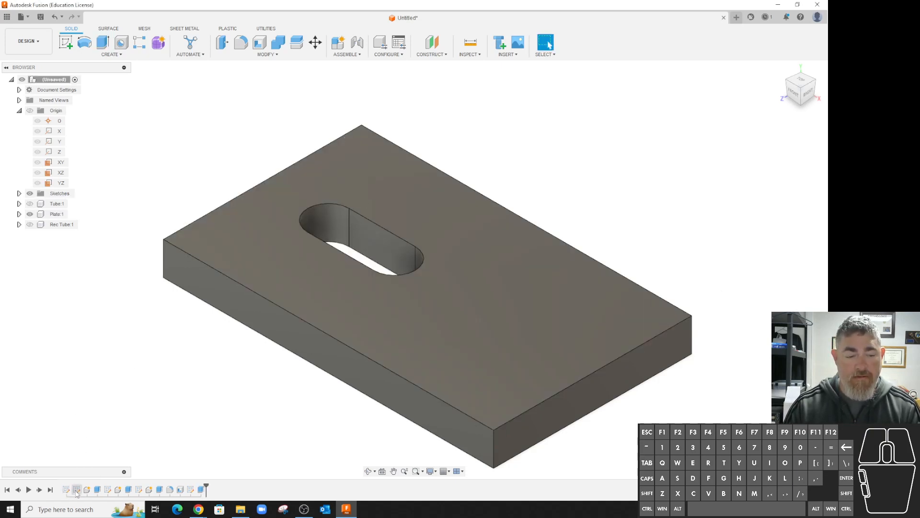
# Edit the plate's base sketch to set the short side dimension to 4 in, and finish the sketch.
pyautogui.doubleClick(108, 490)
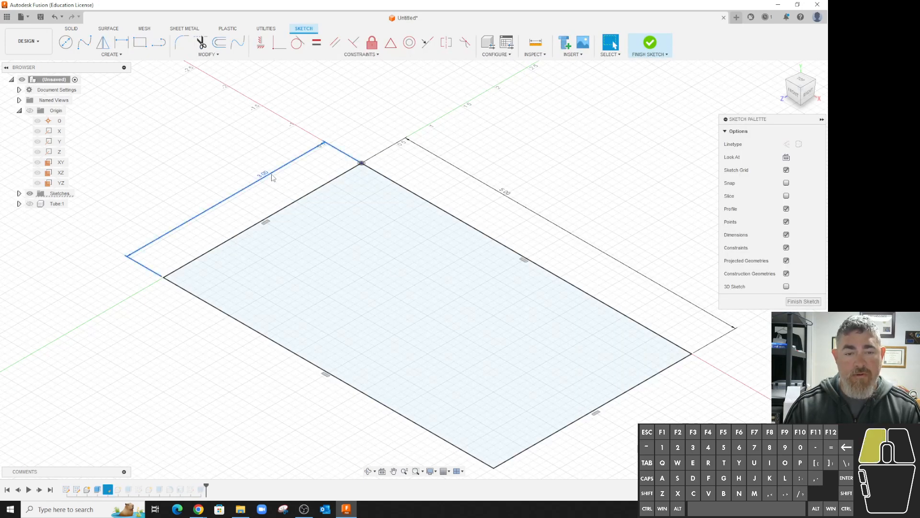
pyautogui.doubleClick(267, 174)
pyautogui.write('4')
pyautogui.press('Return')
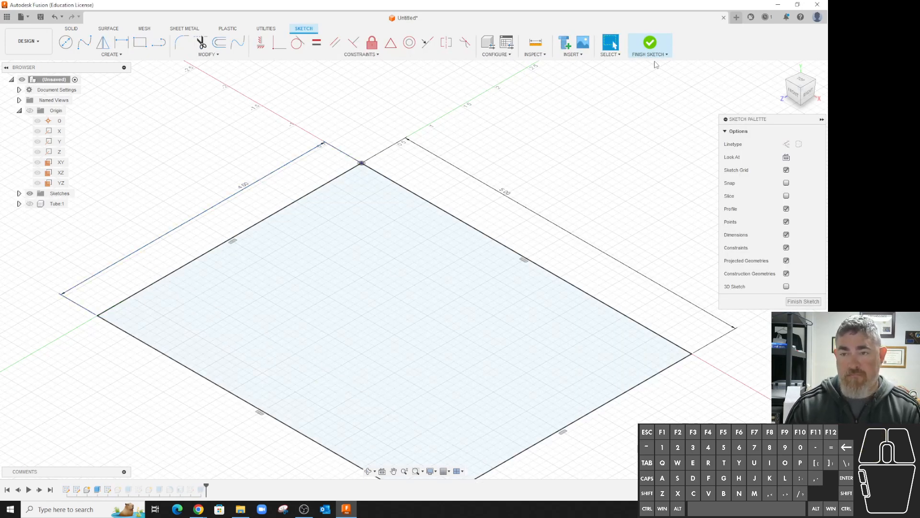
pyautogui.click(651, 46)
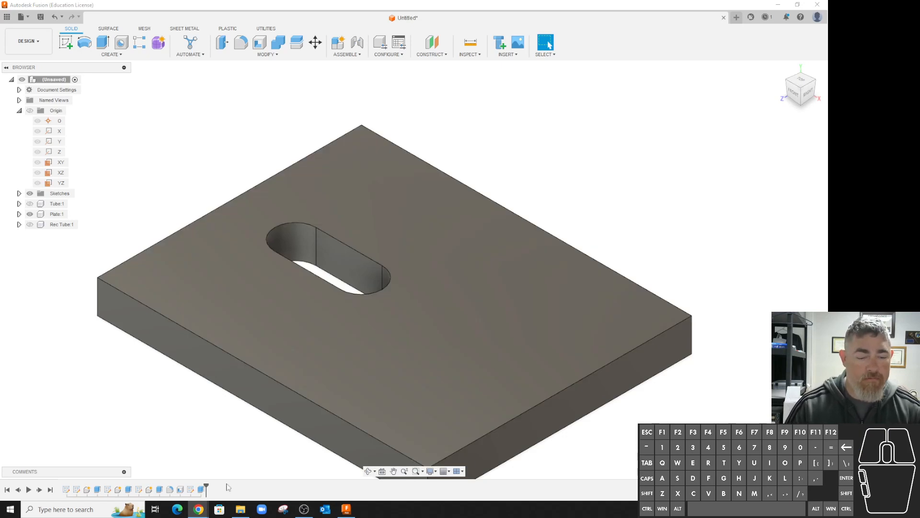
# Delete the slot's sketch and its extruded cut from the timeline, accepting the deletion of the referenced feature.
pyautogui.keyDown('shift'); pyautogui.click(191, 489); pyautogui.keyUp('shift')
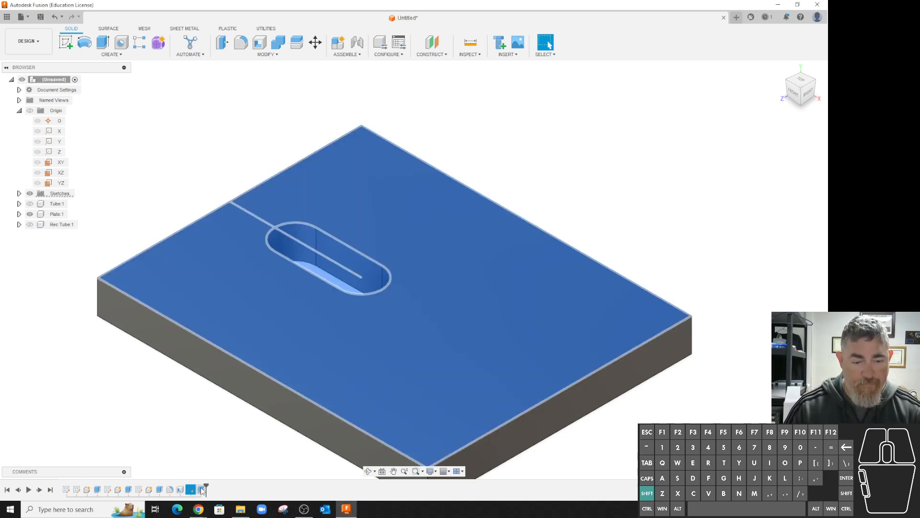
pyautogui.press('Delete')
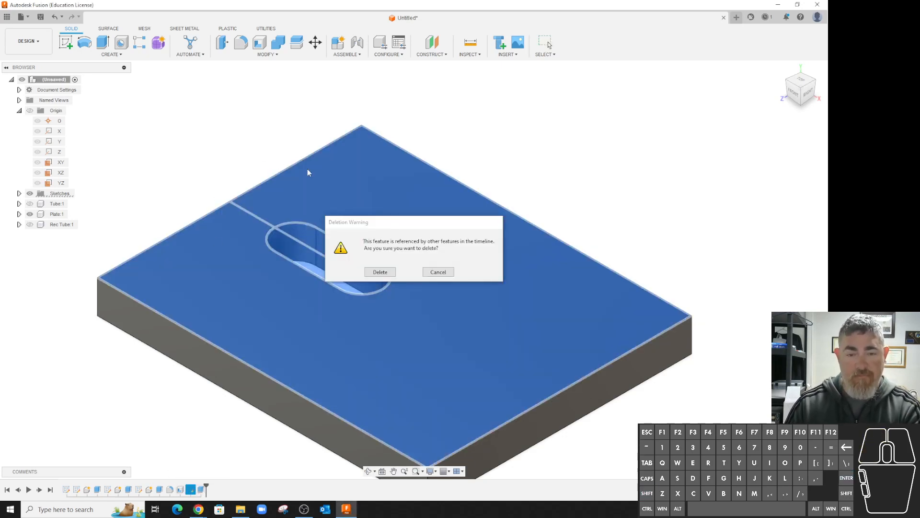
pyautogui.click(380, 272)
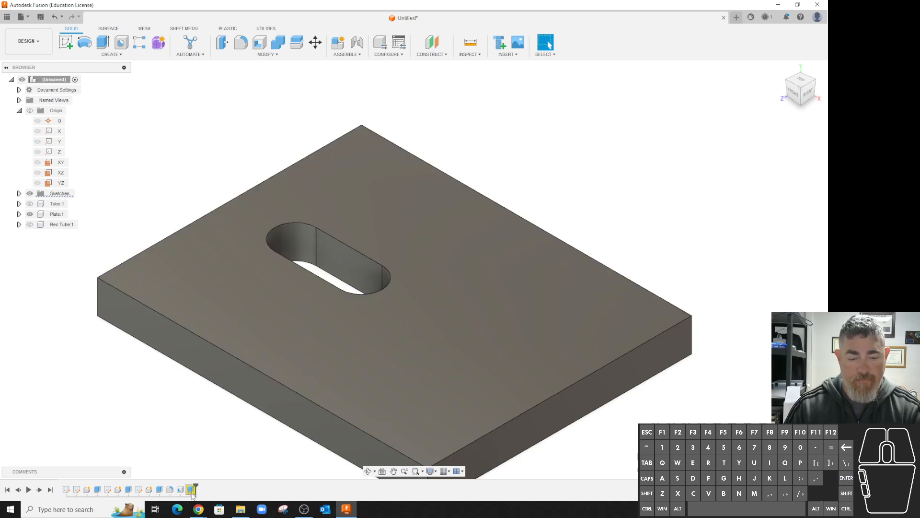
# Create a sketch on the plate's top face and draw an overall slot about 1.28 in long near the rear corner.
pyautogui.click(66, 42)
pyautogui.click(332, 207)
pyautogui.click(111, 54)
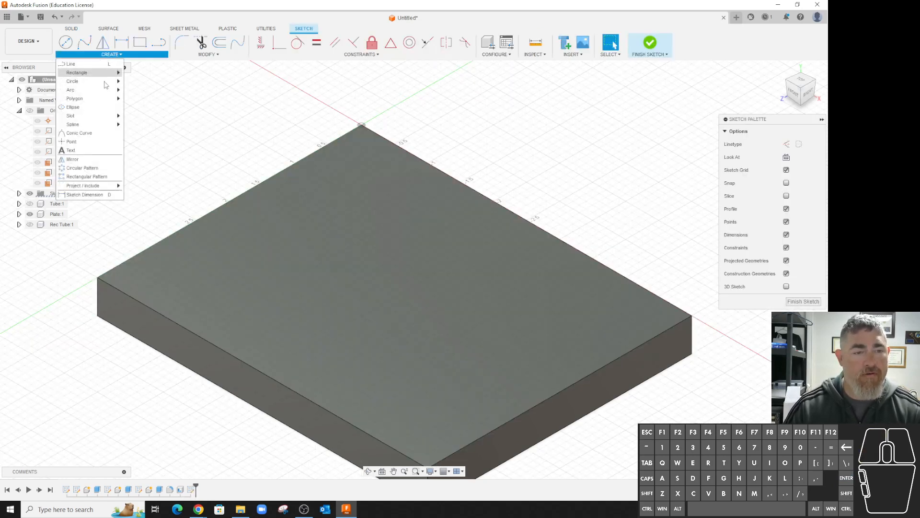
pyautogui.moveTo(88, 119)
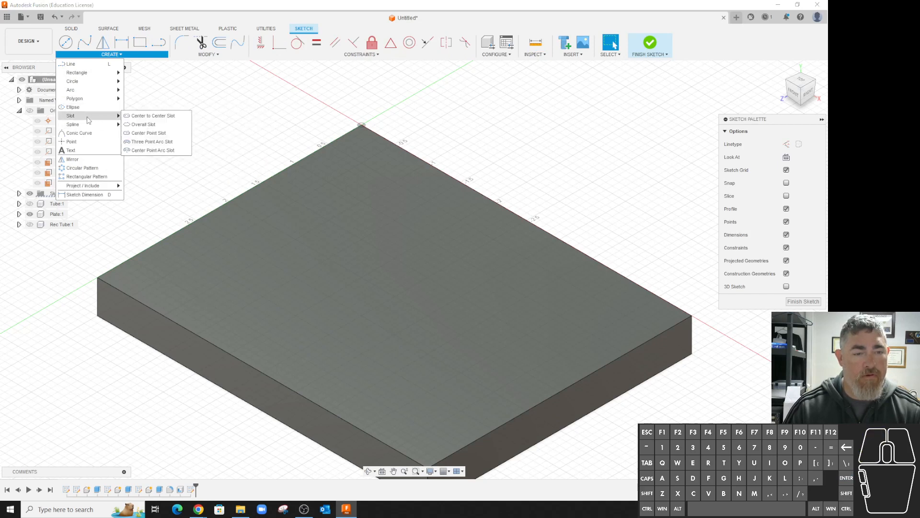
pyautogui.click(144, 124)
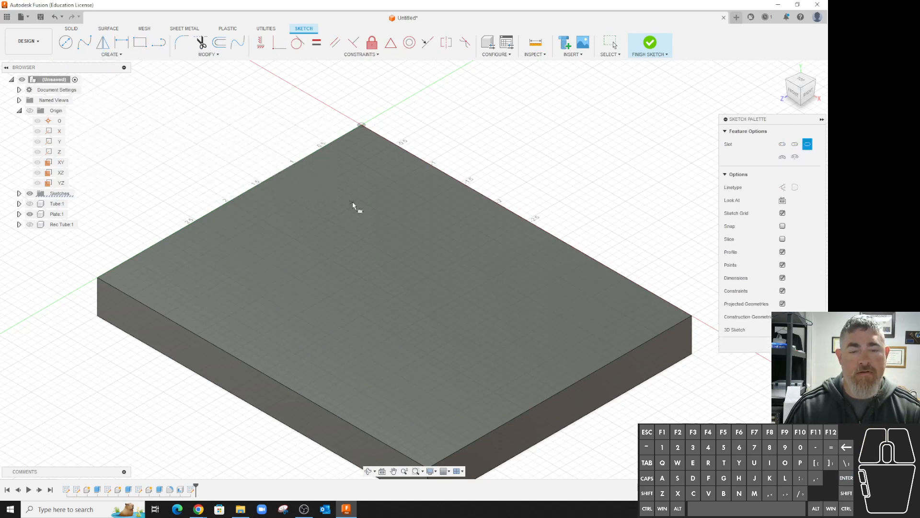
pyautogui.click(334, 198)
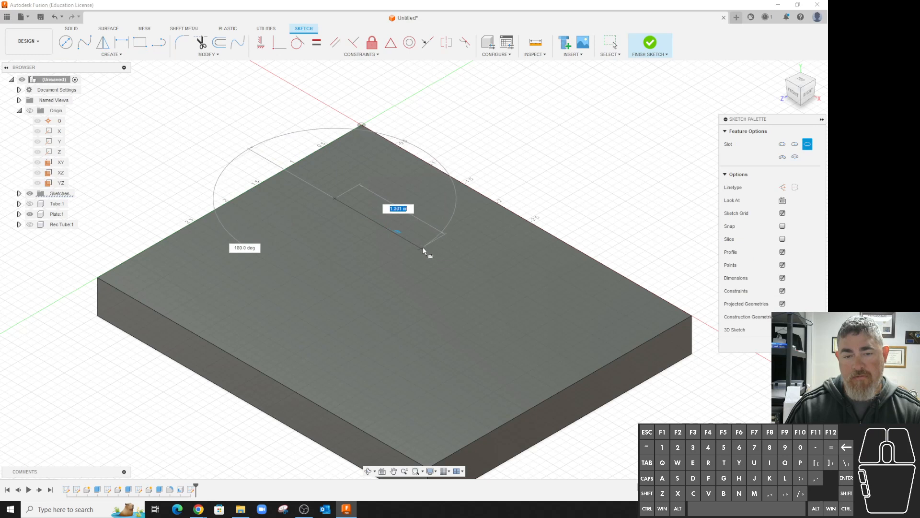
pyautogui.click(422, 246)
pyautogui.click(436, 215)
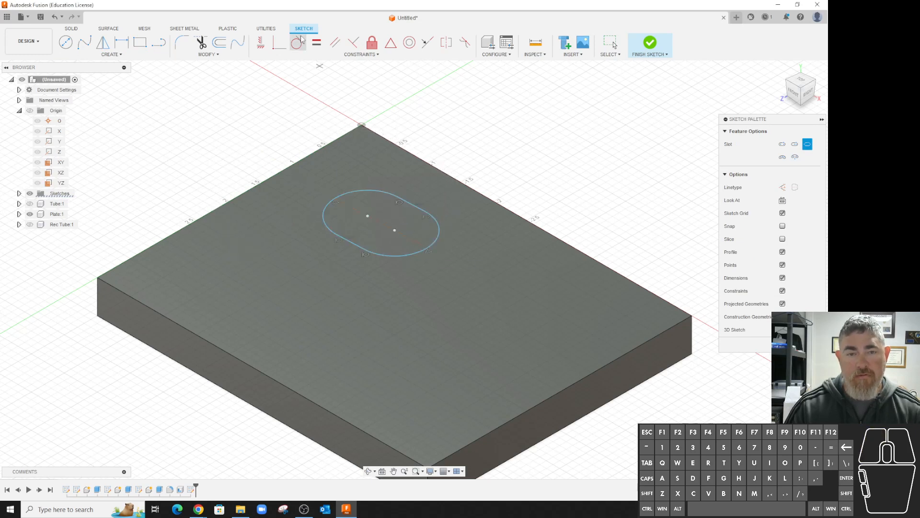
# Constrain the slot's centerline horizontally and stretch the slot by moving its far end arc.
pyautogui.click(261, 42)
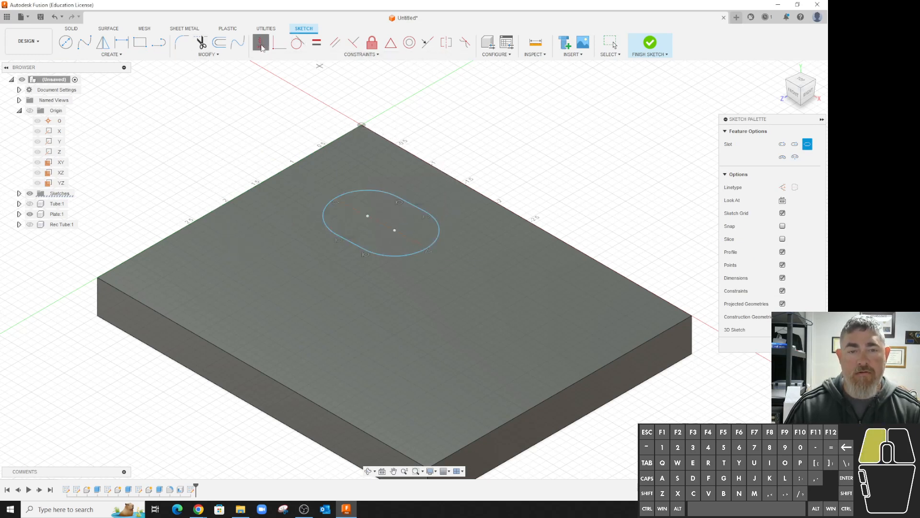
pyautogui.click(382, 227)
pyautogui.press('Escape')
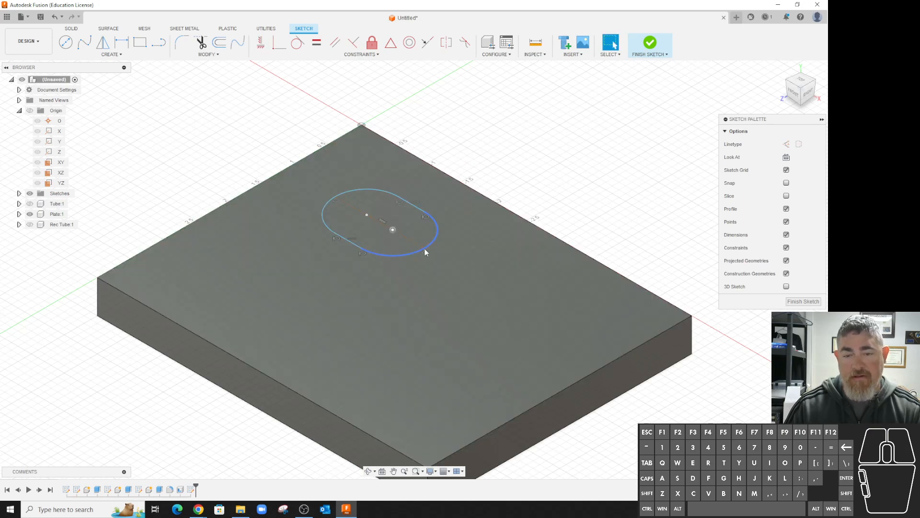
pyautogui.moveTo(425, 248); pyautogui.dragTo(455, 256)
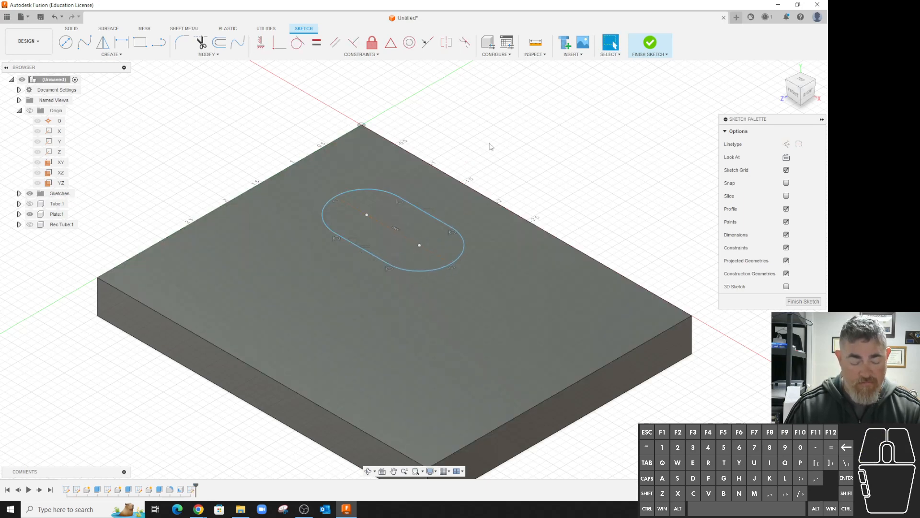
# Dimension the slot's width between its two straight sides as 0.5 in.
pyautogui.click(421, 208)
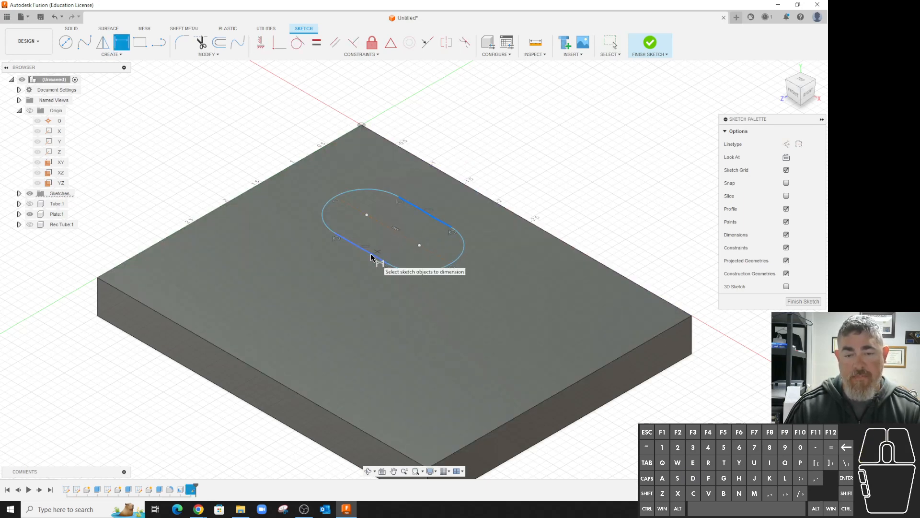
pyautogui.click(376, 260)
pyautogui.click(253, 147)
pyautogui.write('.5')
pyautogui.press('Return')
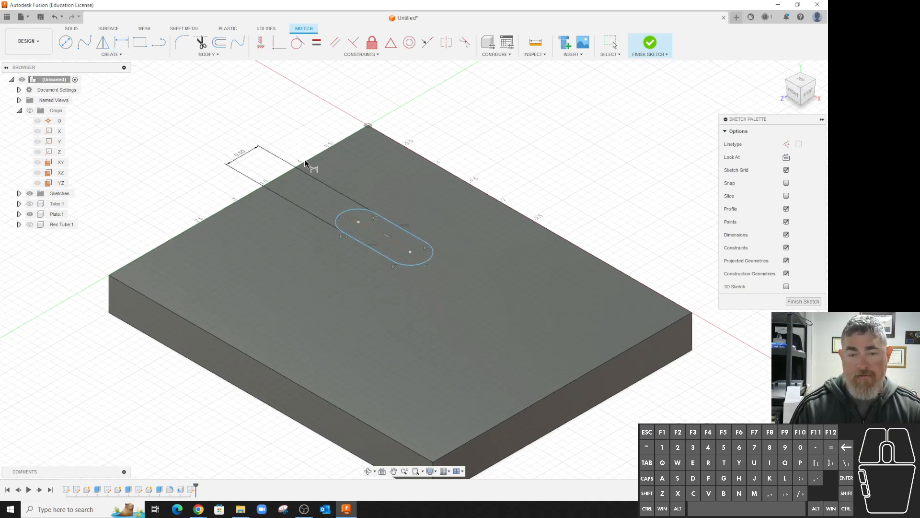
# Dimension the slot's overall centerline length as 1 in and leave the dimension command.
pyautogui.click(410, 224)
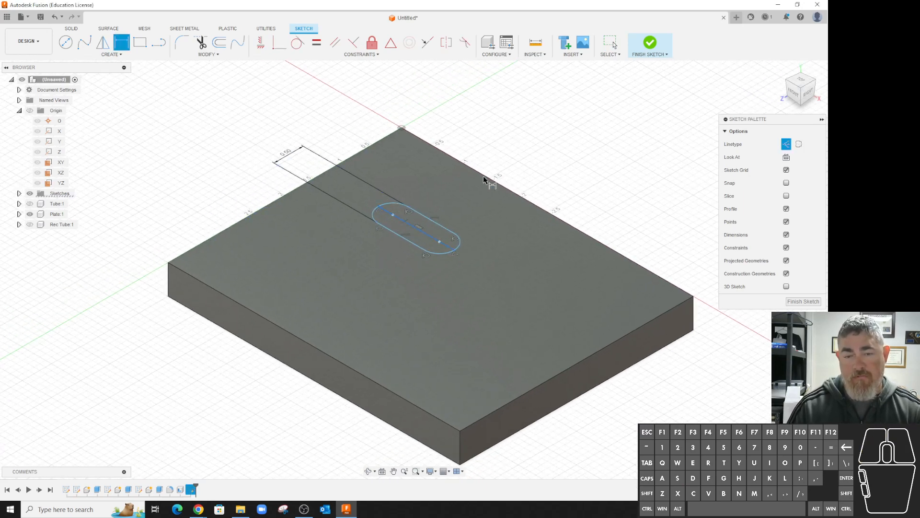
pyautogui.click(498, 163)
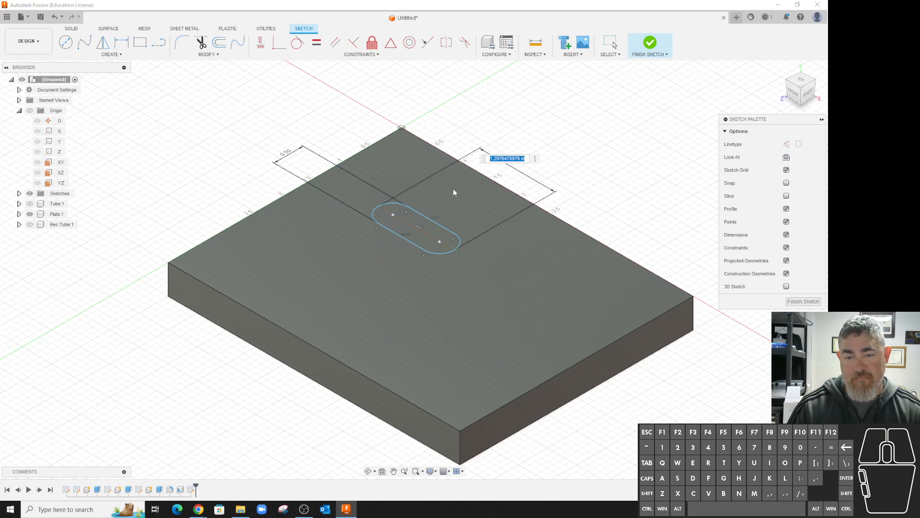
pyautogui.write('1')
pyautogui.press('Return')
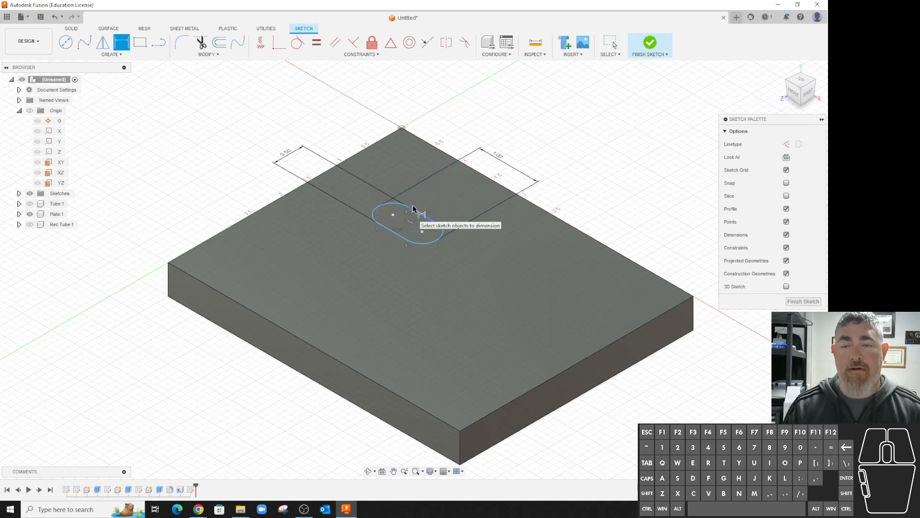
pyautogui.press('Escape')
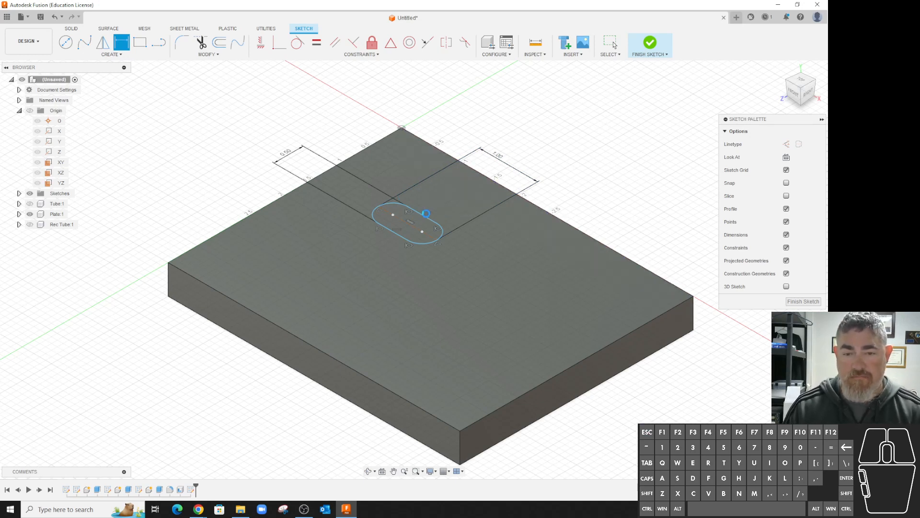
# Delete the slot's outline and its remaining centerline from the top-face sketch.
pyautogui.doubleClick(425, 215)
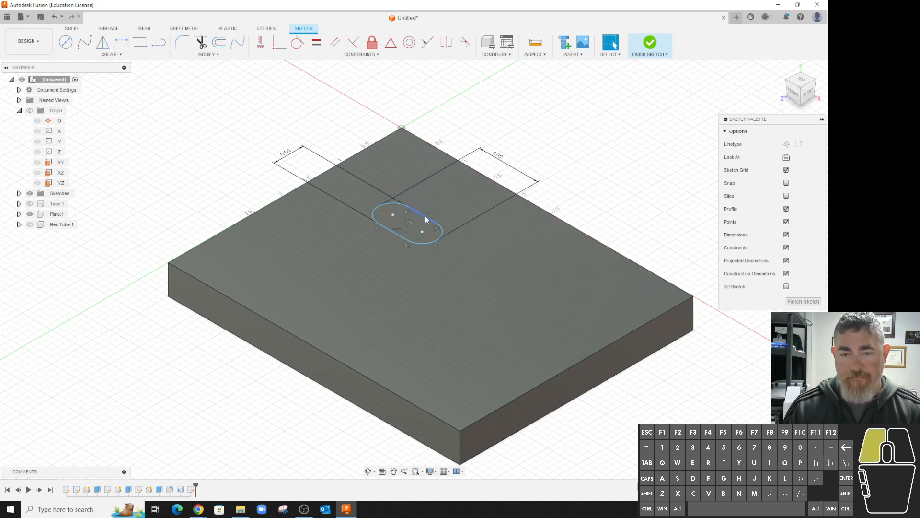
pyautogui.click(424, 215)
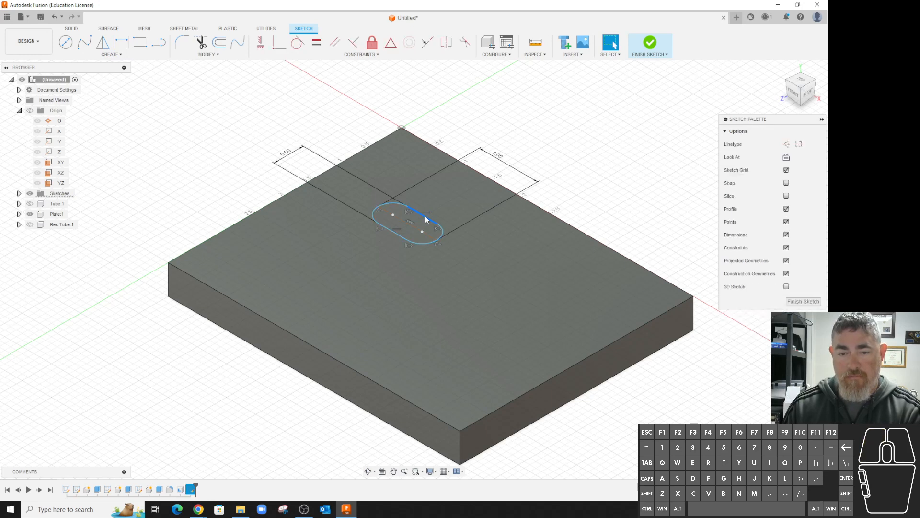
pyautogui.click(425, 215)
pyautogui.press('Delete')
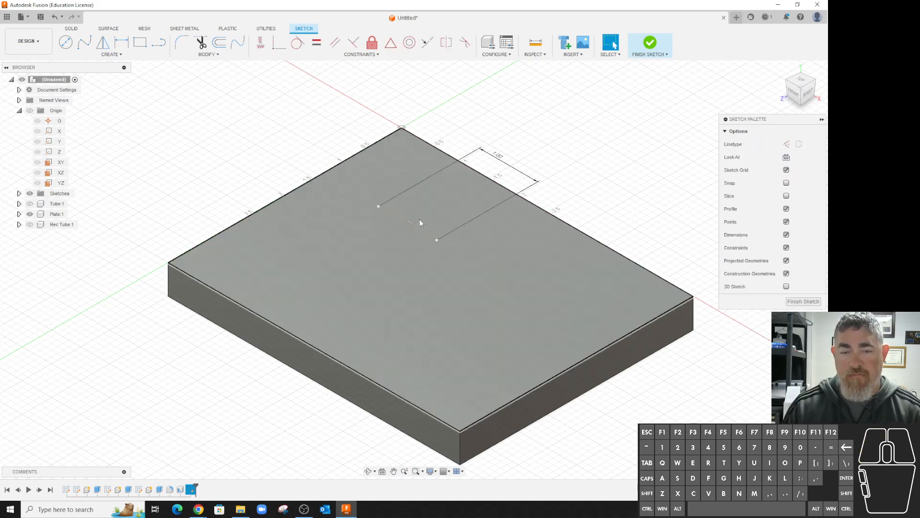
pyautogui.click(418, 230)
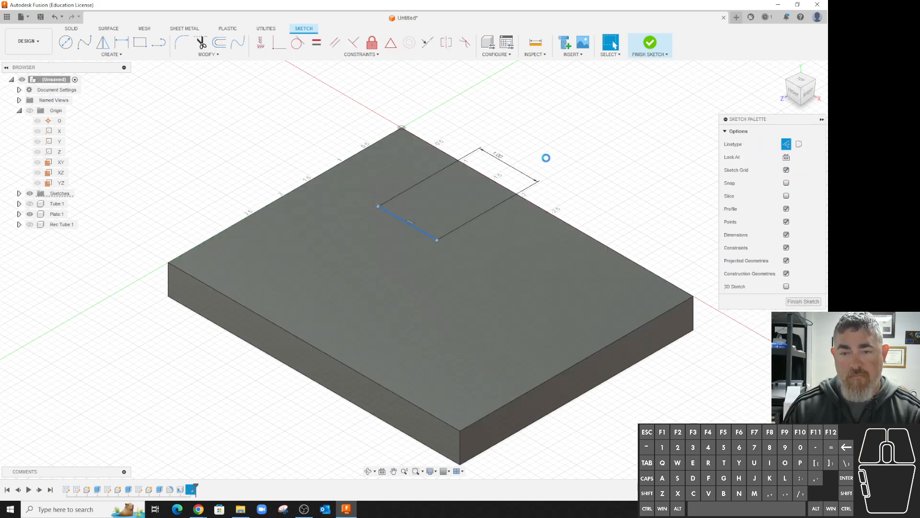
pyautogui.press('Delete')
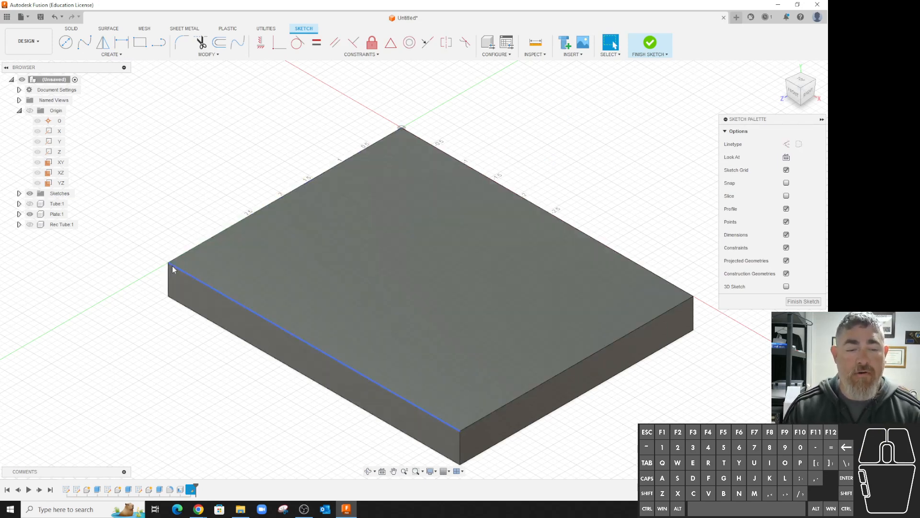
# Sketch a two-point rectangle about 1.28 in by 0.9 in on the top face, starting from the plate's front-left corner.
pyautogui.click(140, 44)
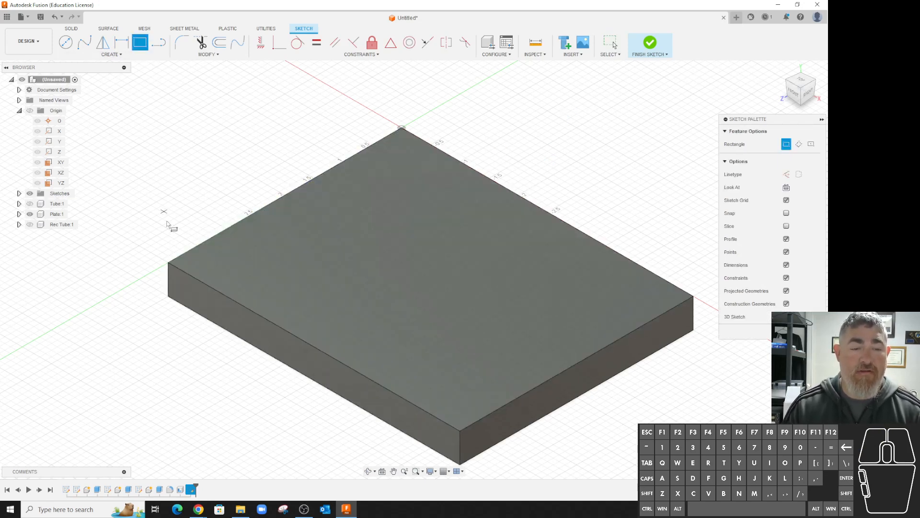
pyautogui.click(171, 264)
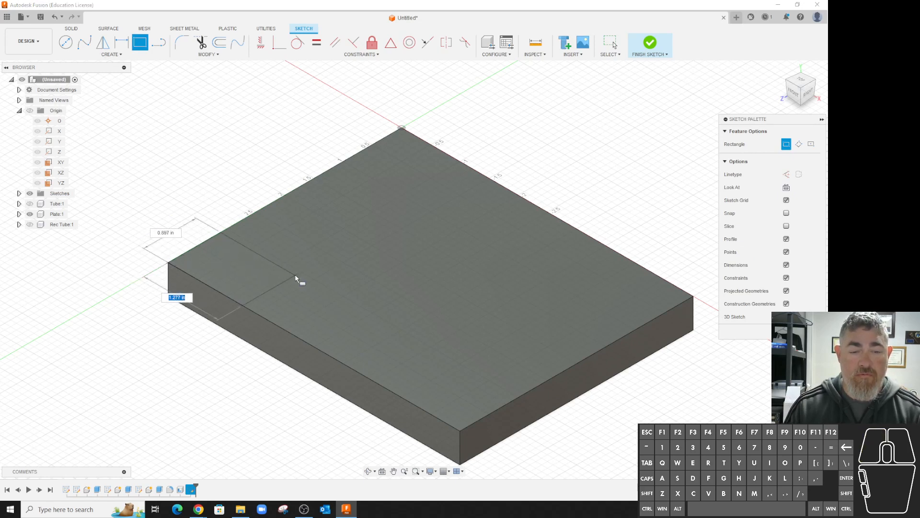
pyautogui.press('l')
# Dimension the corner rectangle as 1.5 in long and 0.5 in wide, and finish the sketch.
pyautogui.click(273, 251)
pyautogui.click(294, 160)
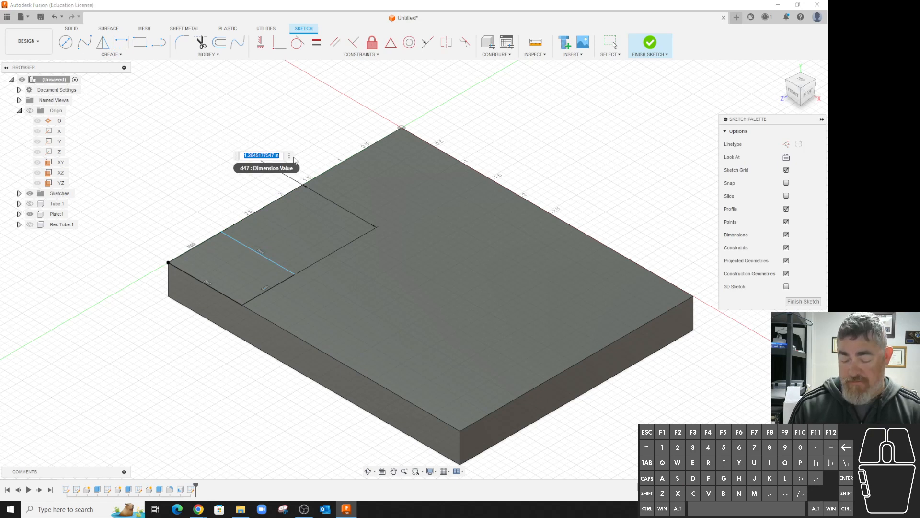
pyautogui.write('1.5')
pyautogui.press('Return')
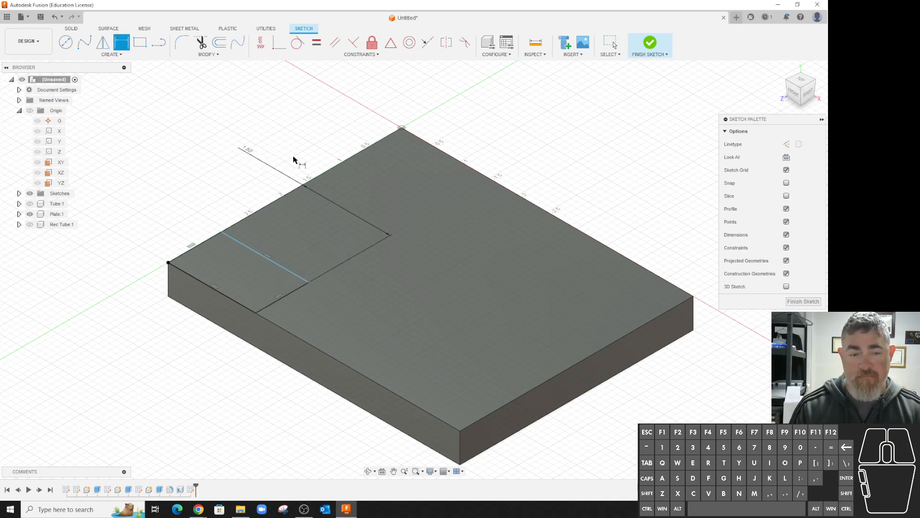
pyautogui.click(280, 299)
pyautogui.click(306, 308)
pyautogui.write('.5')
pyautogui.press('Return')
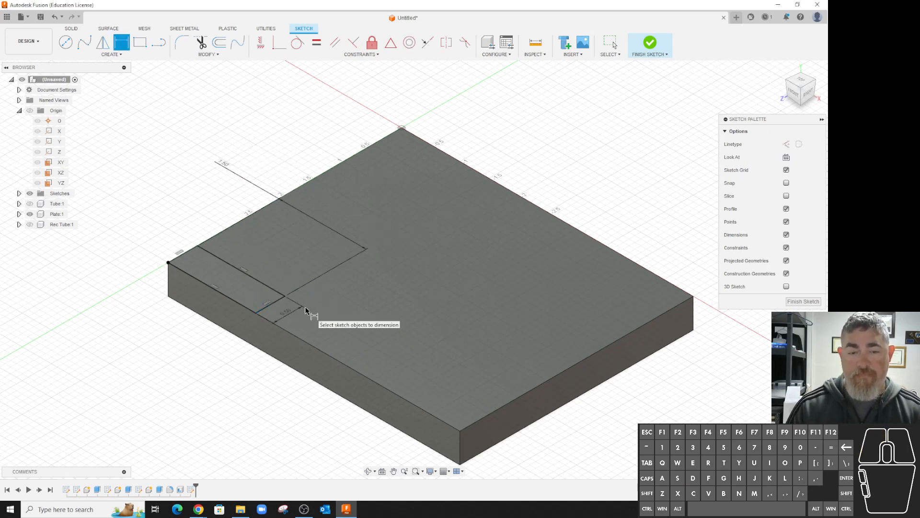
pyautogui.click(650, 43)
# Extrude the corner rectangle as a cut down through the plate, using the All extent with the direction flipped.
pyautogui.click(103, 42)
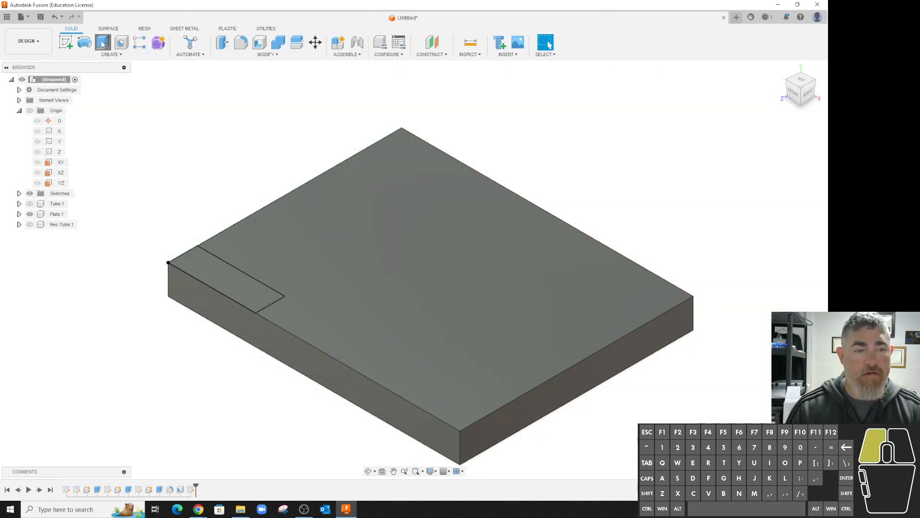
pyautogui.click(225, 274)
pyautogui.click(796, 183)
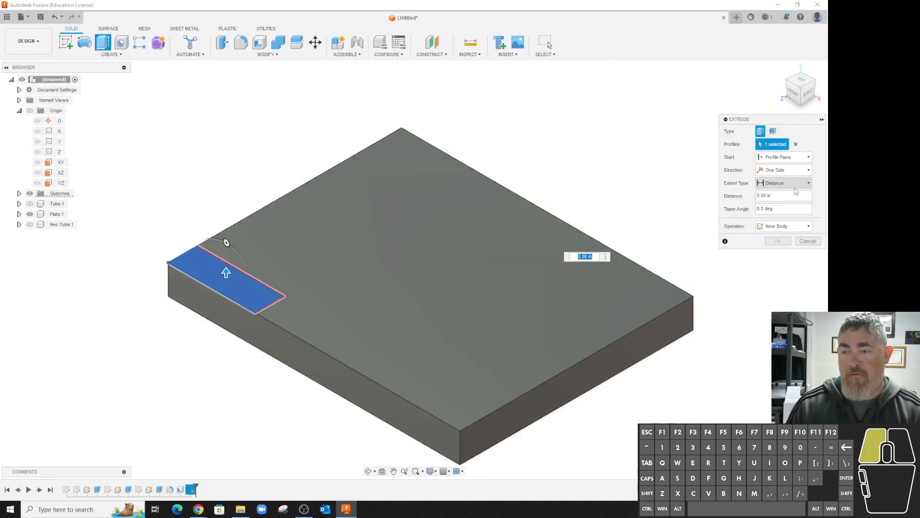
pyautogui.click(784, 211)
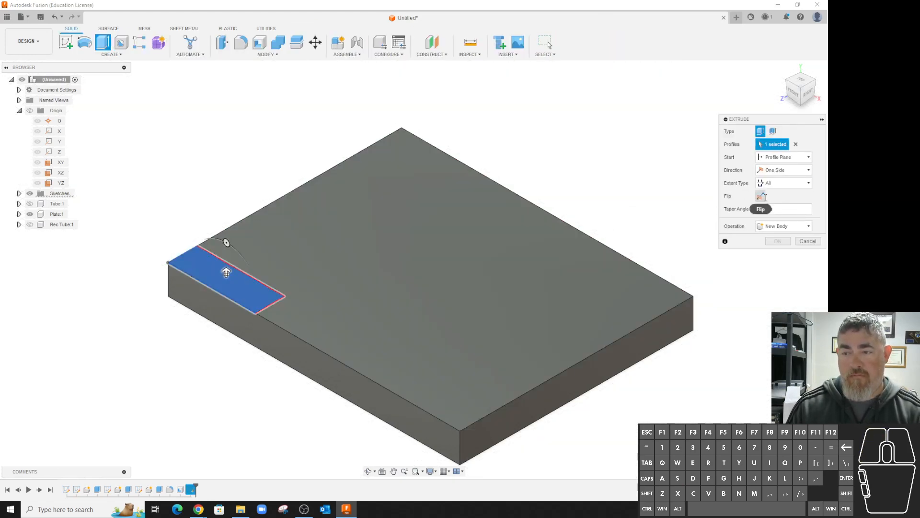
pyautogui.click(761, 198)
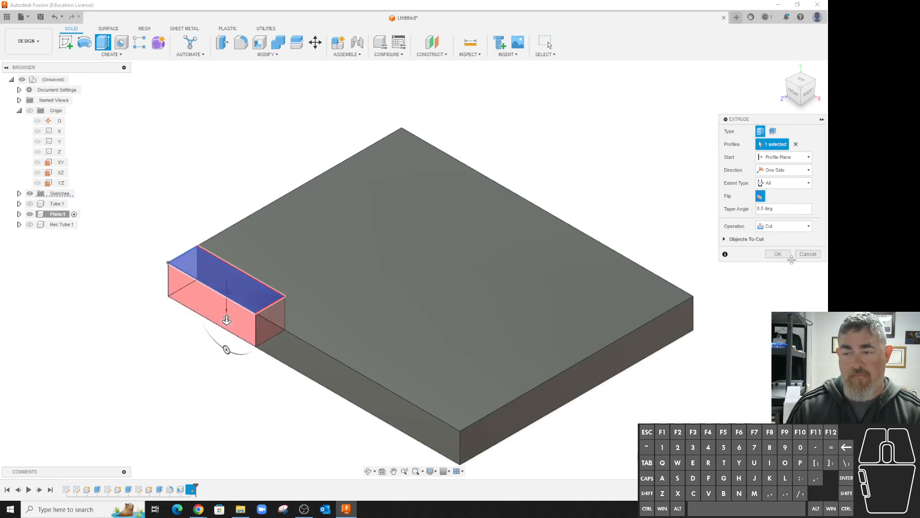
pyautogui.click(778, 254)
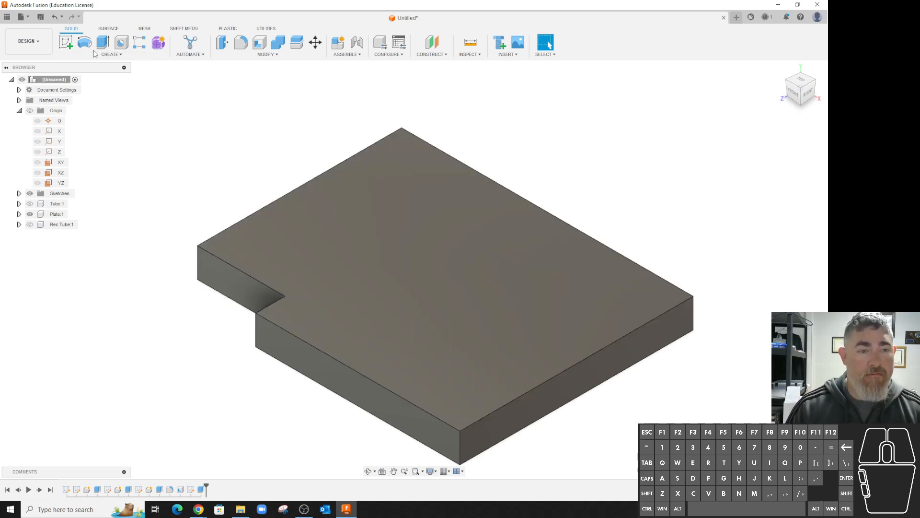
# Start a sketch on the plate's top face and draw a circle about 1.56 in in diameter overlapping the long uncut edge.
pyautogui.click(66, 42)
pyautogui.click(627, 300)
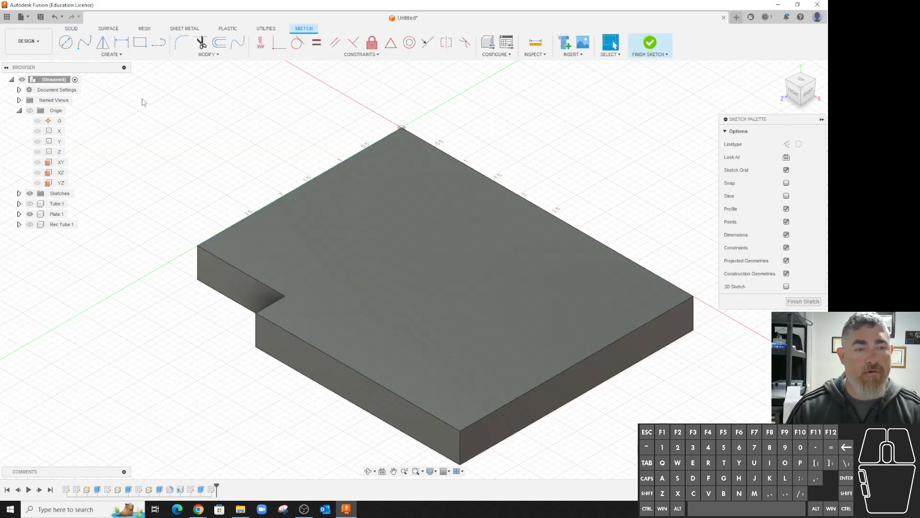
pyautogui.click(66, 42)
pyautogui.click(601, 225)
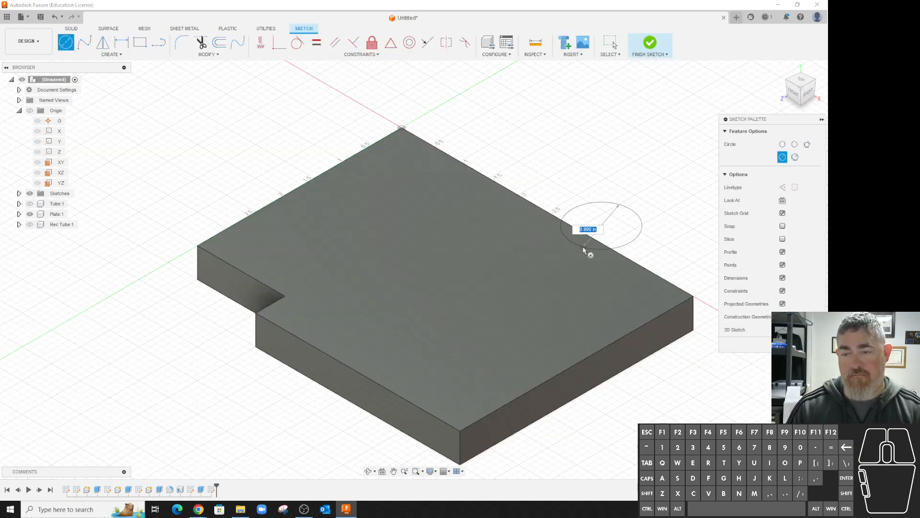
pyautogui.click(570, 259)
# Dimension the circle's diameter as 1.5 in.
pyautogui.press('d')
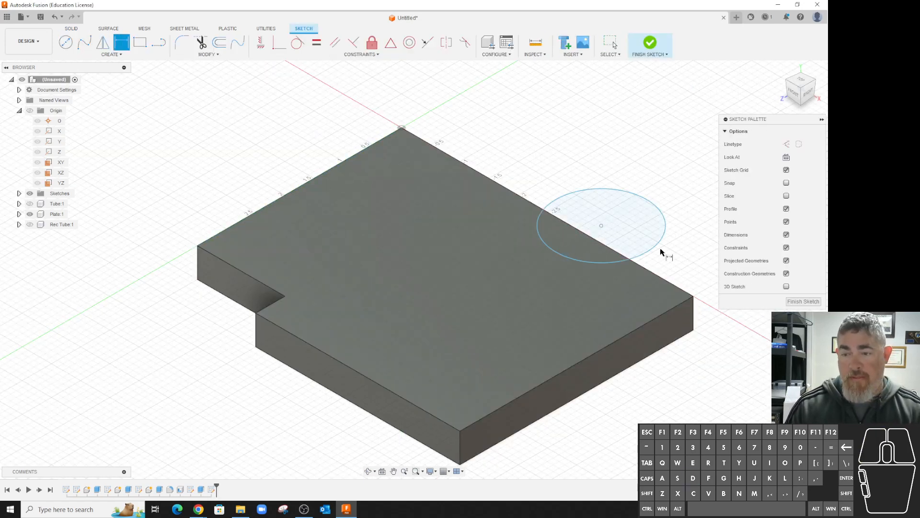
pyautogui.click(655, 247)
pyautogui.click(695, 271)
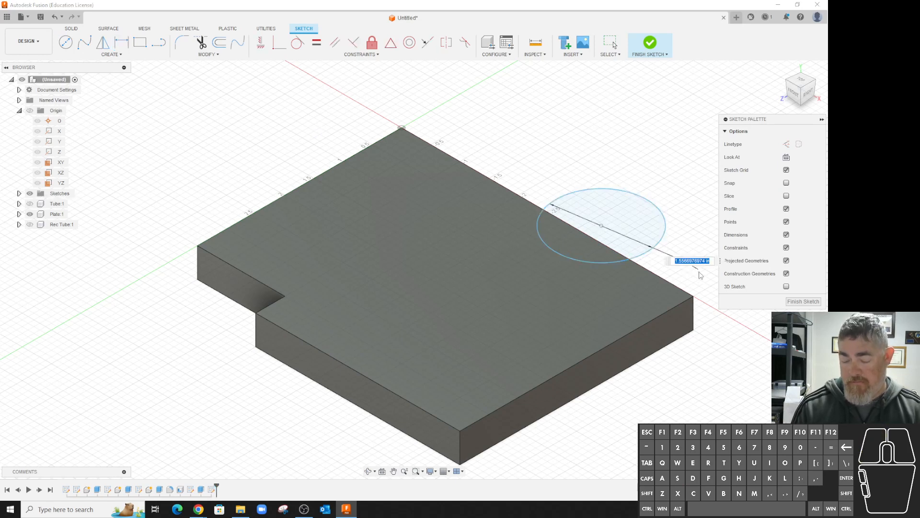
pyautogui.write('1.5')
pyautogui.press('Return')
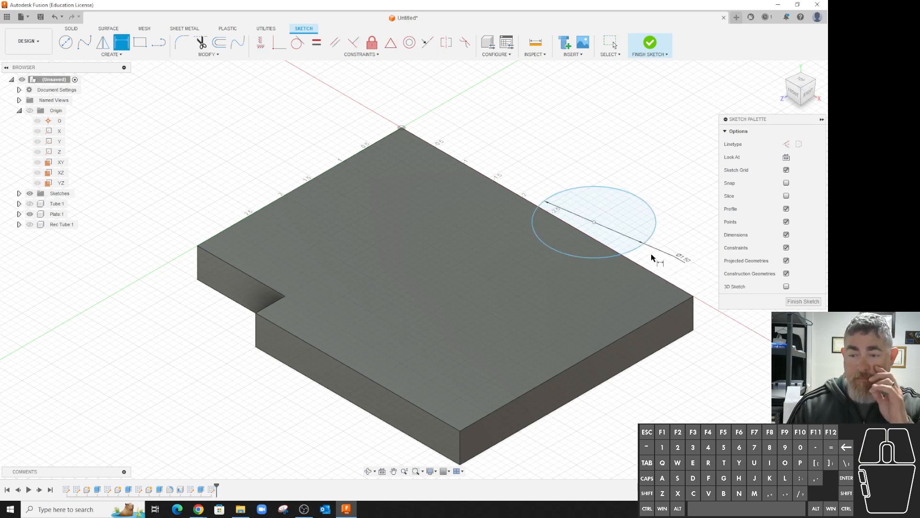
# Dimension the circle's center 0.25 in from the long plate edge it overlaps.
pyautogui.click(594, 223)
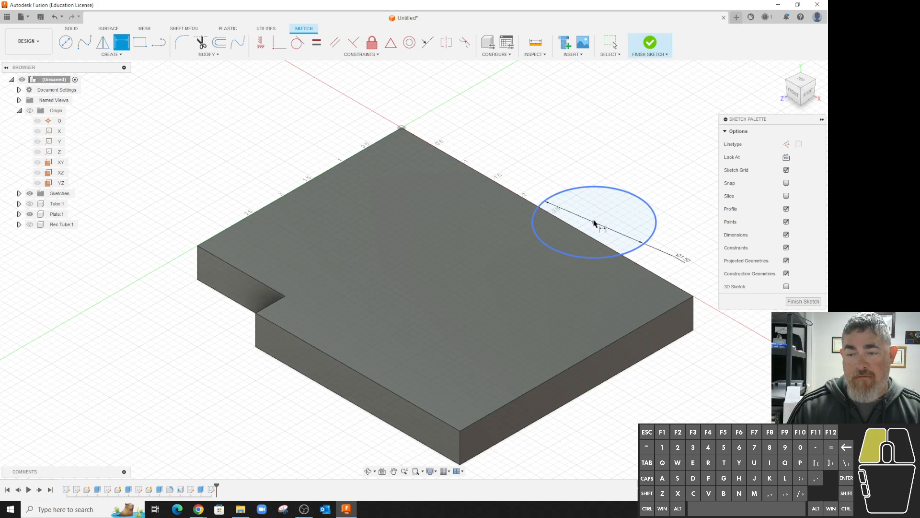
pyautogui.click(642, 269)
pyautogui.click(669, 261)
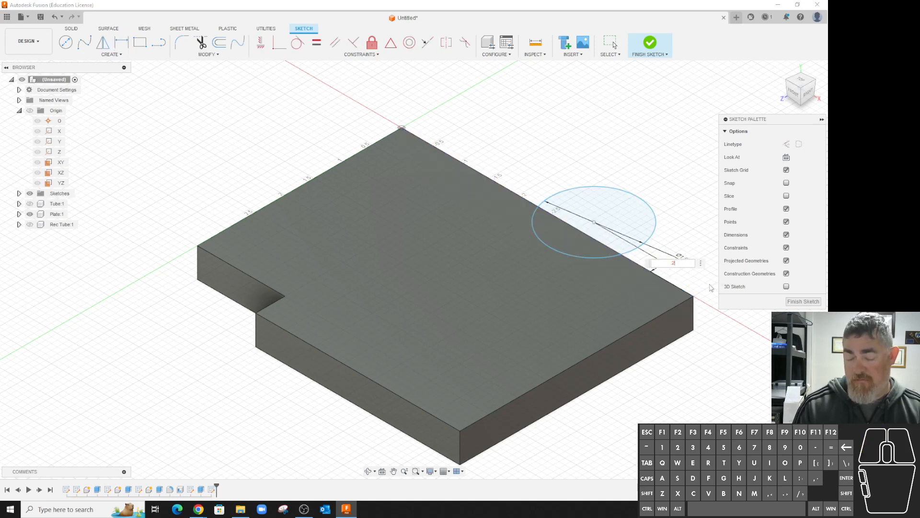
pyautogui.write('.2')
pyautogui.press('Return')
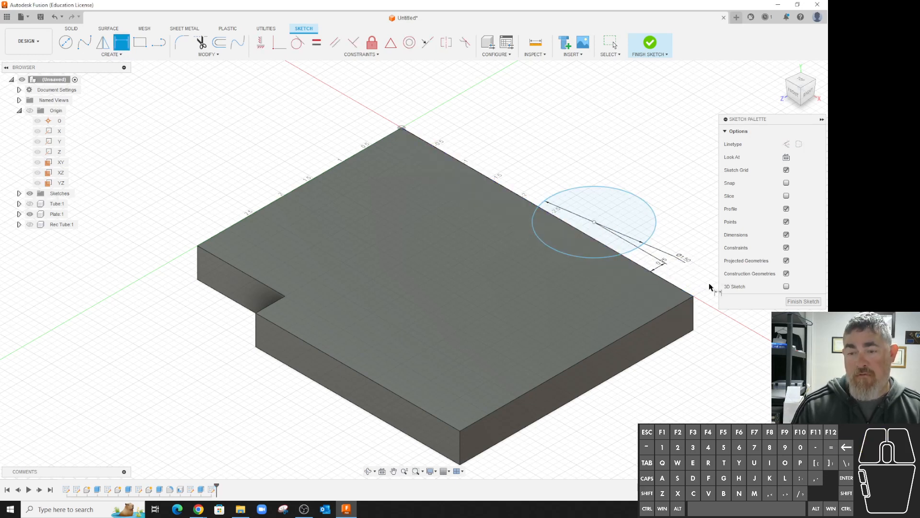
# Dimension the circle's center 1.5 in from the plate's adjacent short edge.
pyautogui.click(594, 223)
pyautogui.click(668, 313)
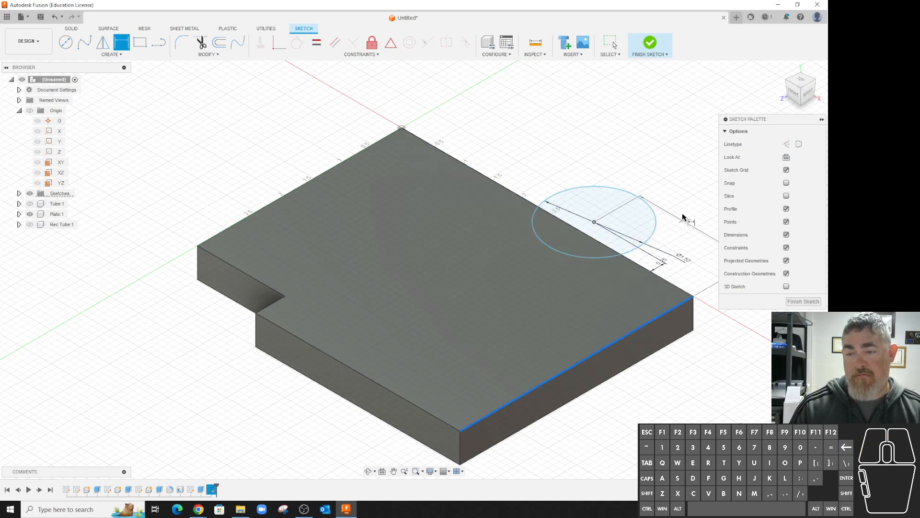
pyautogui.click(685, 221)
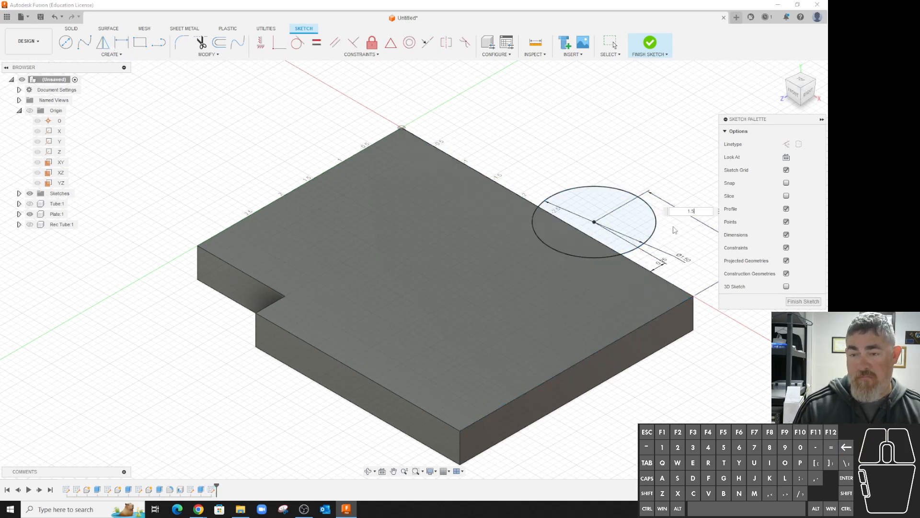
pyautogui.write('1.5')
pyautogui.press('Return')
# Leave the dimension command and delete the dimension between the circle's center and the long plate edge.
pyautogui.moveTo(617, 154); pyautogui.dragTo(527, 133, button='middle')
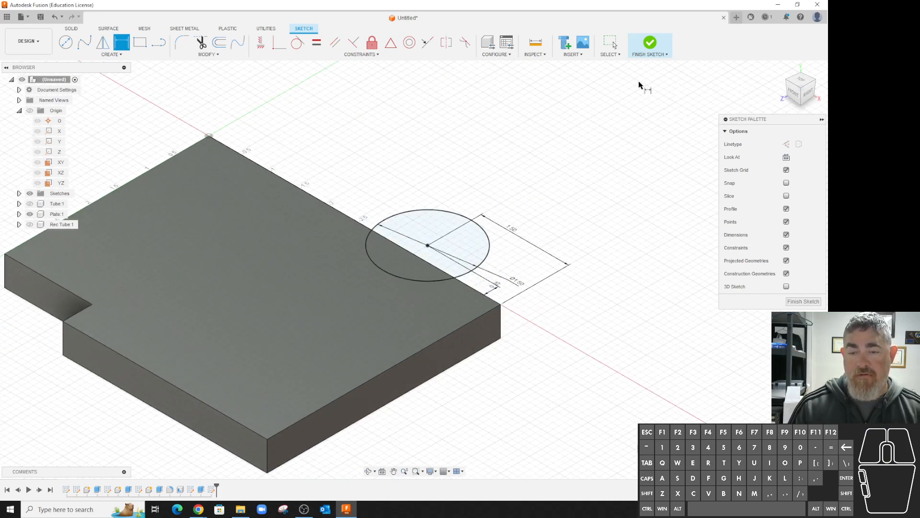
pyautogui.press('Escape')
pyautogui.click(499, 291)
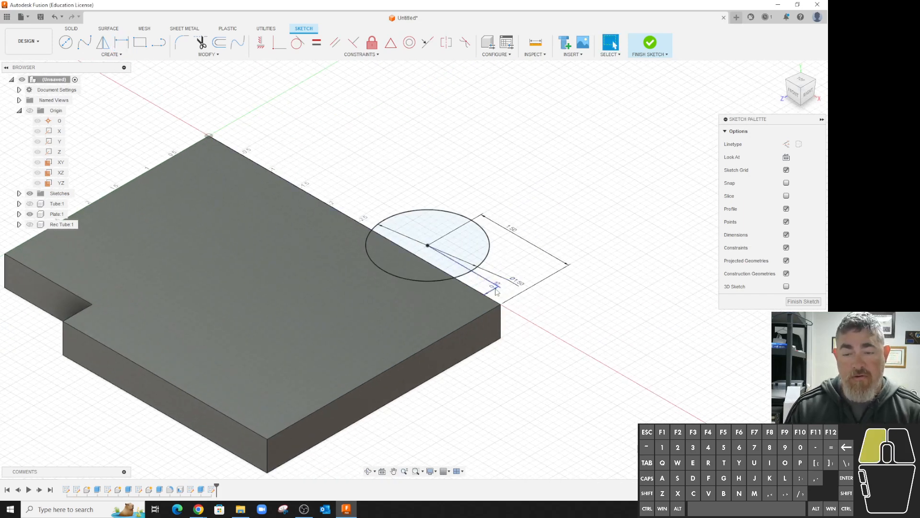
pyautogui.press('Delete')
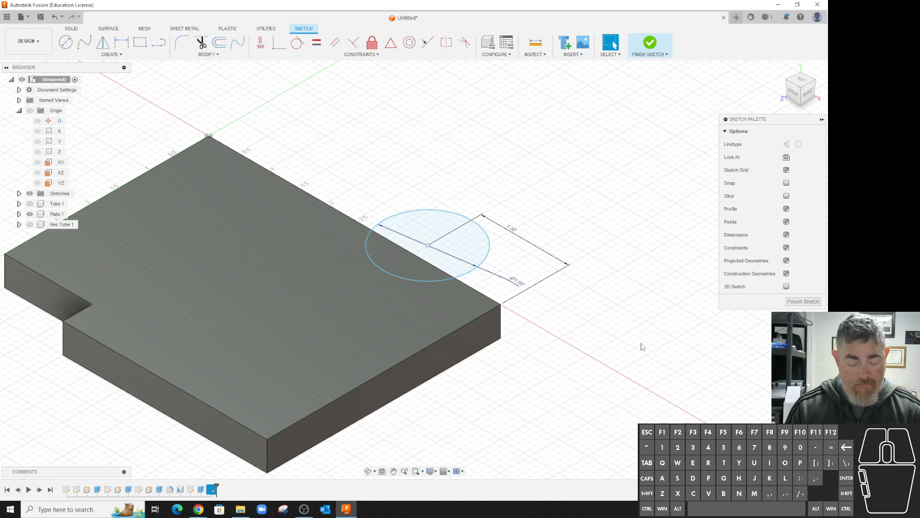
# Dimension the circle's depth into the plate as 0.5 in from the long edge, using Pick Circle/Arc Tangent, and finish the sketch.
pyautogui.press('d')
pyautogui.click(489, 297)
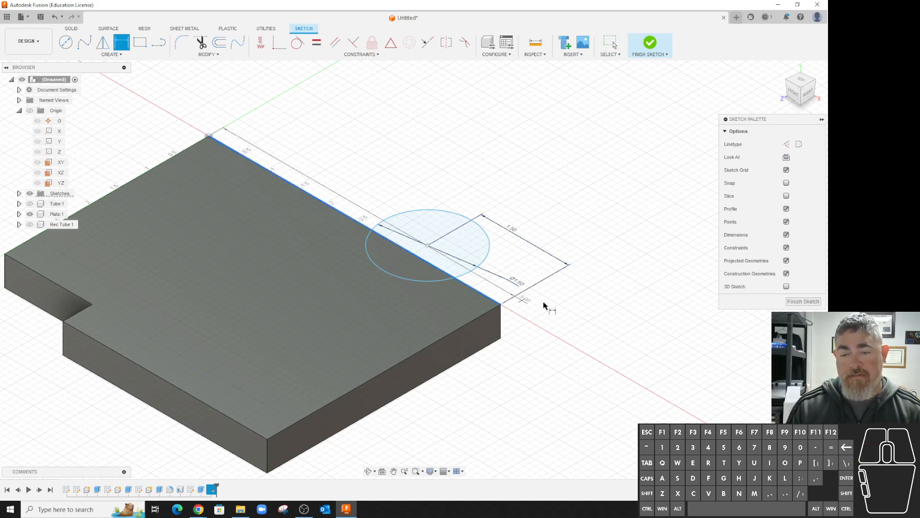
pyautogui.rightClick(442, 183)
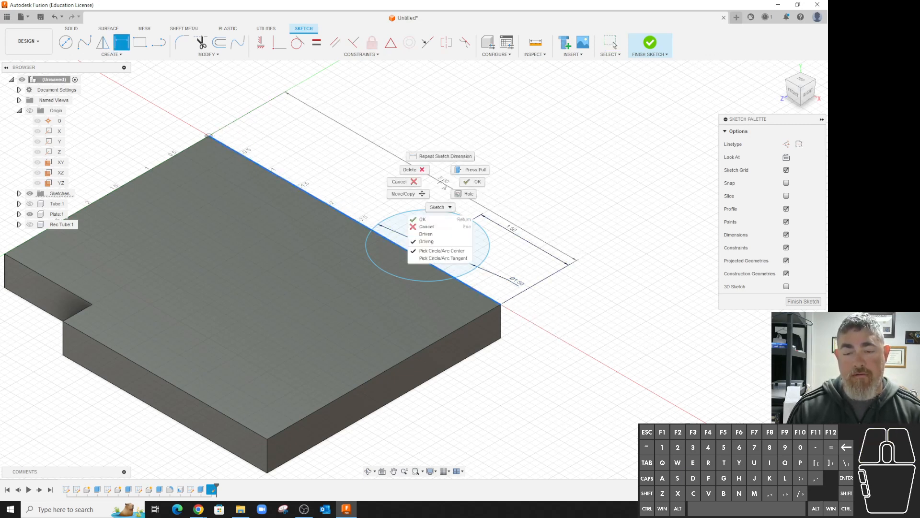
pyautogui.click(445, 259)
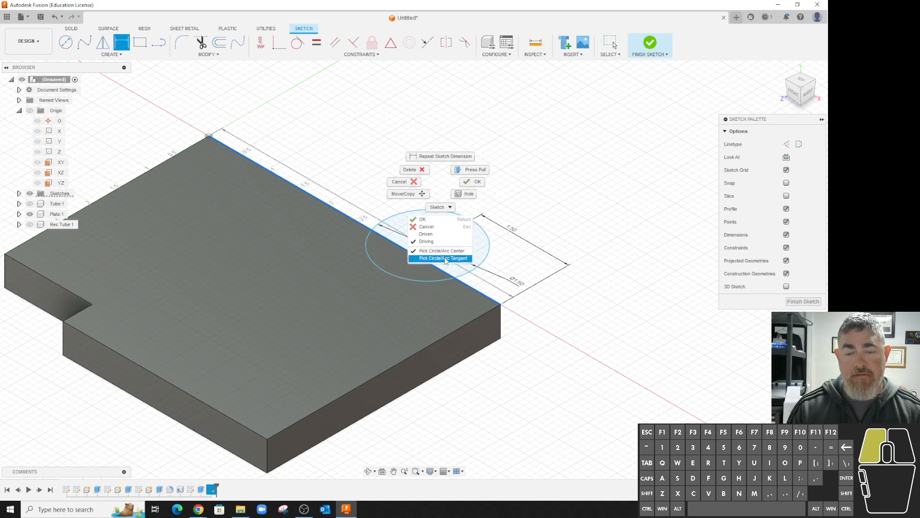
pyautogui.click(385, 273)
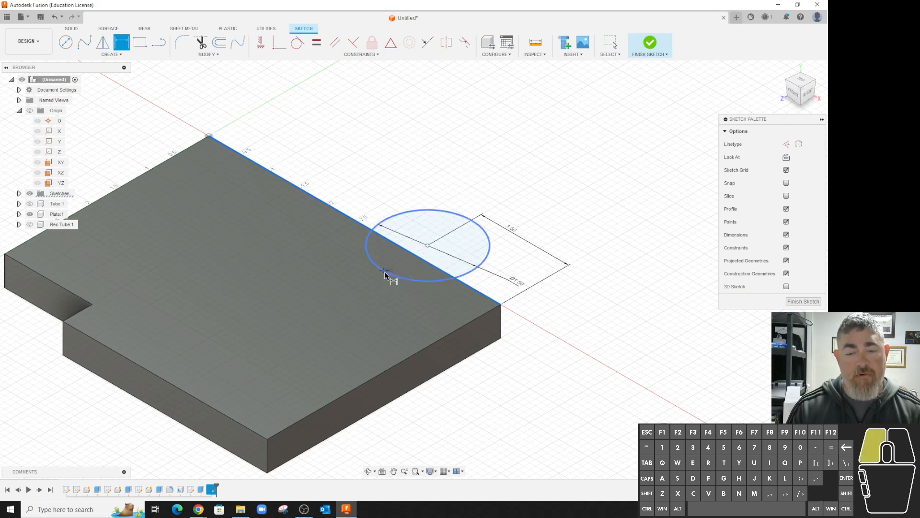
pyautogui.click(538, 355)
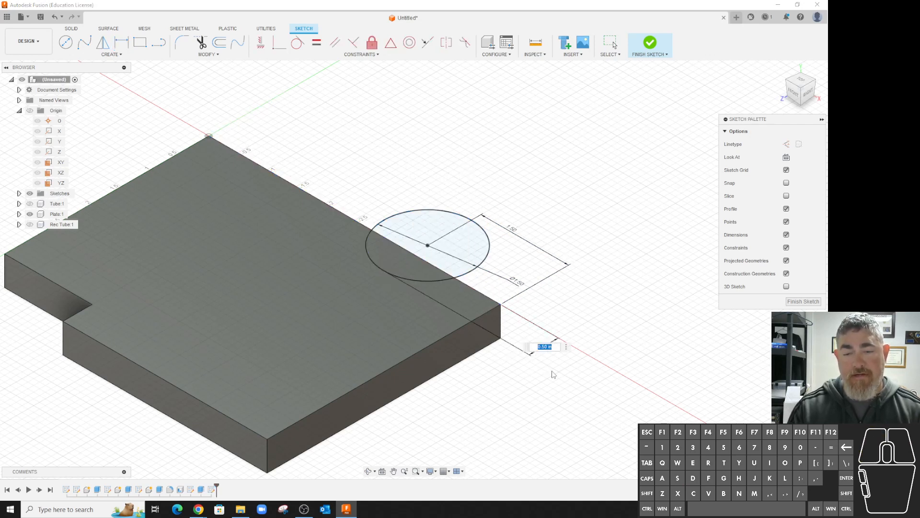
pyautogui.press('Return')
pyautogui.press('r')
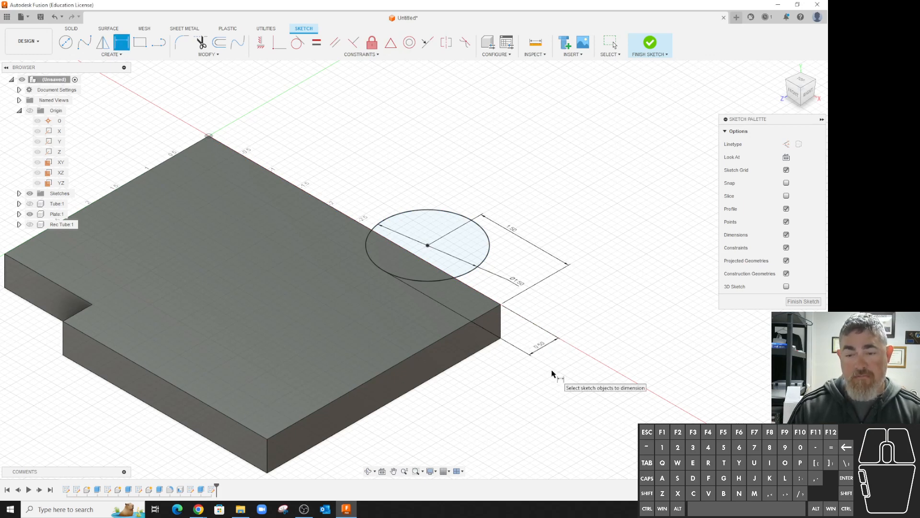
pyautogui.click(652, 44)
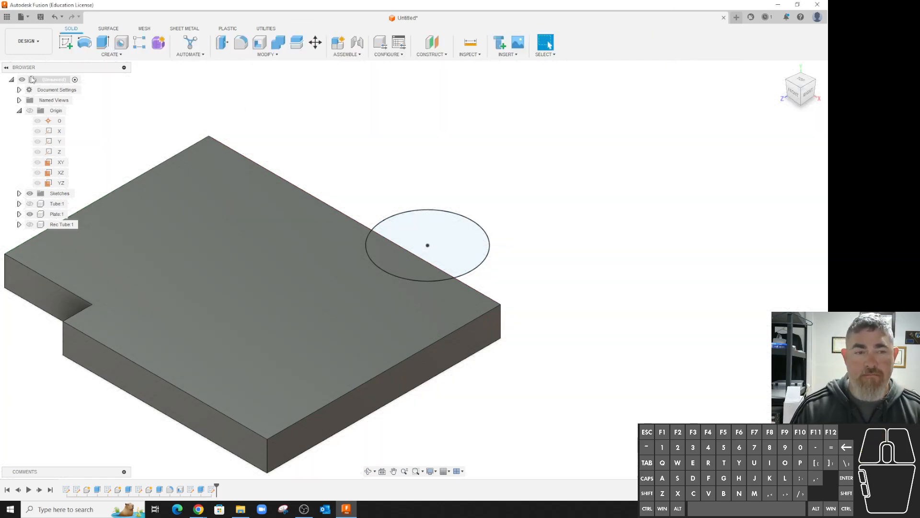
# Extrude the circle's portion inside the plate as a cut, using the All extent with the direction flipped.
pyautogui.press('e')
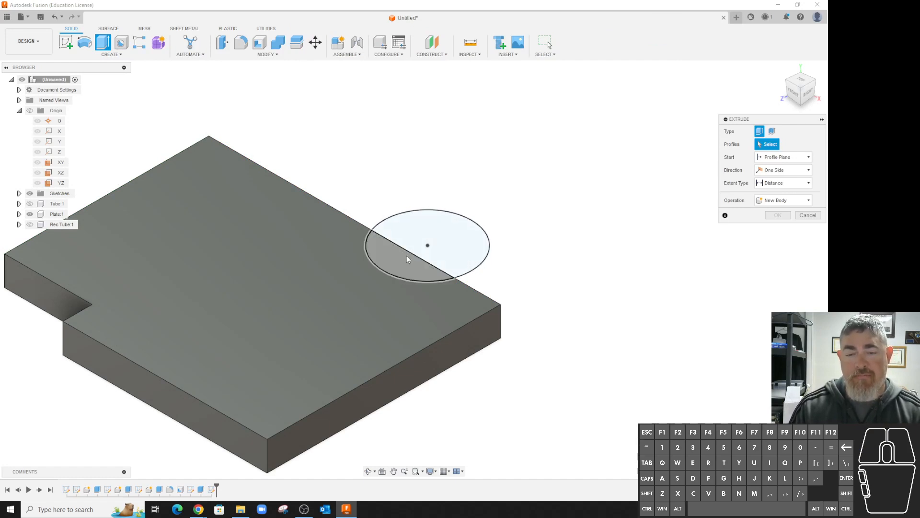
pyautogui.click(405, 261)
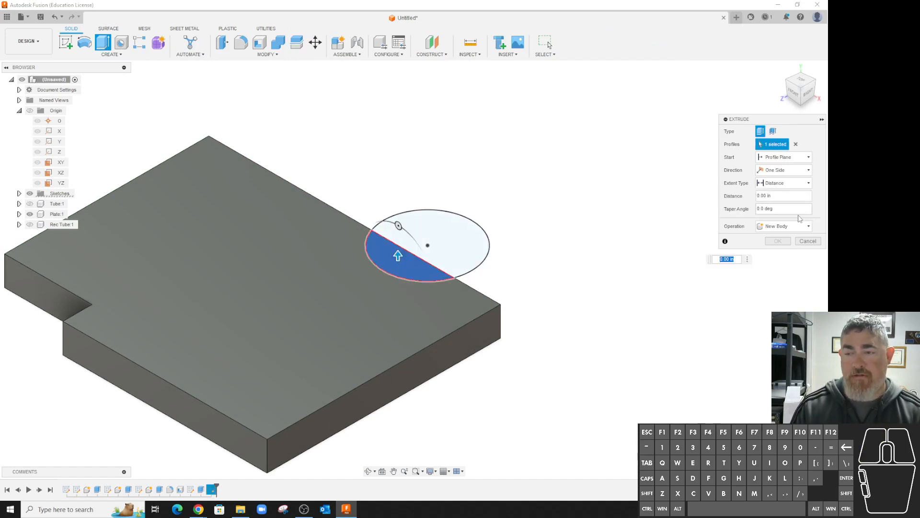
pyautogui.click(786, 182)
pyautogui.click(778, 215)
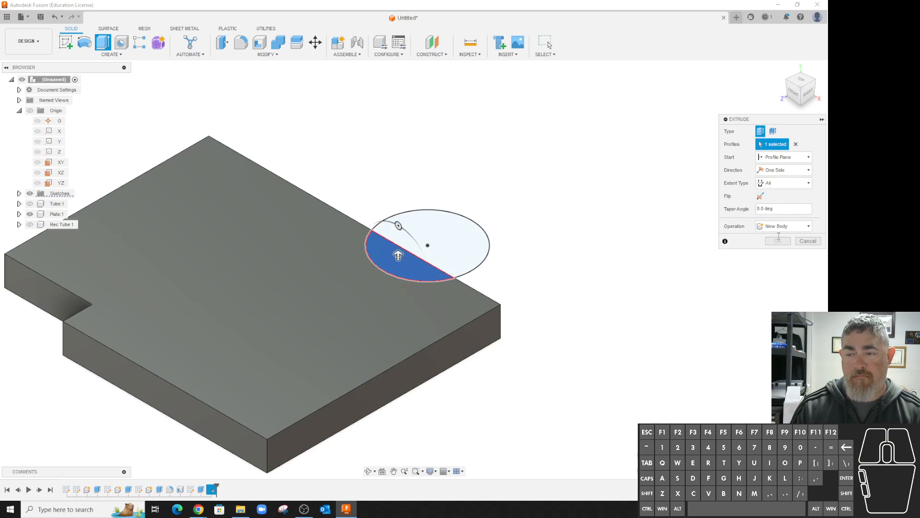
pyautogui.click(760, 197)
pyautogui.click(778, 256)
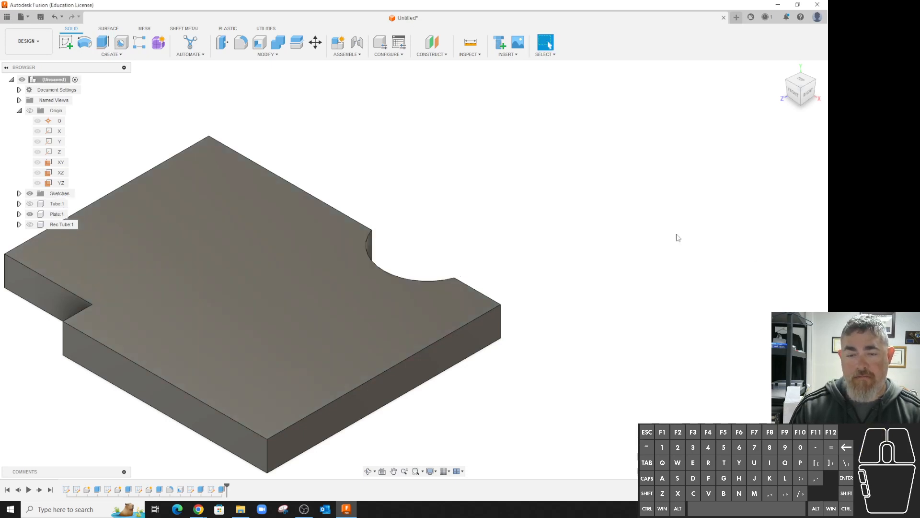
pyautogui.keyDown('shift'); pyautogui.moveTo(644, 233); pyautogui.dragTo(556, 238, button='middle'); pyautogui.keyUp('shift')
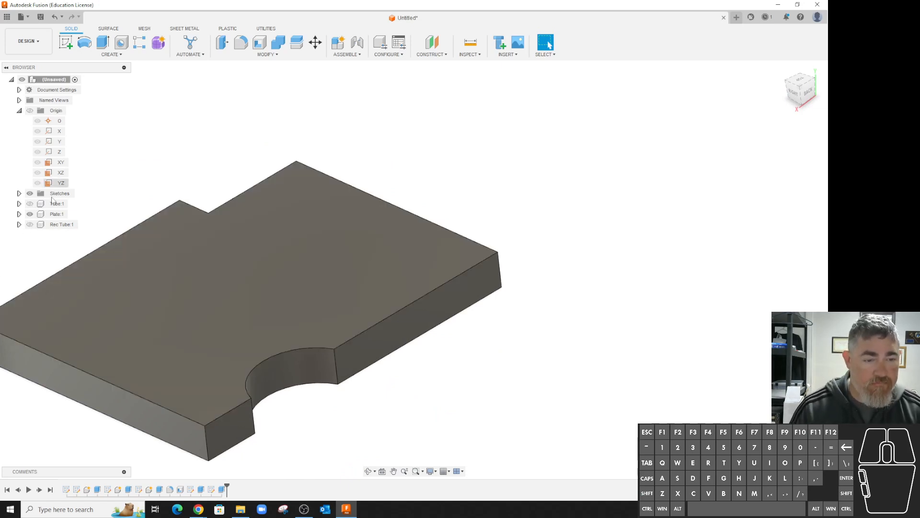
# Show the rectangular tube in place of the plate and start a sketch on the tube's narrow top face.
pyautogui.click(30, 214)
pyautogui.click(30, 224)
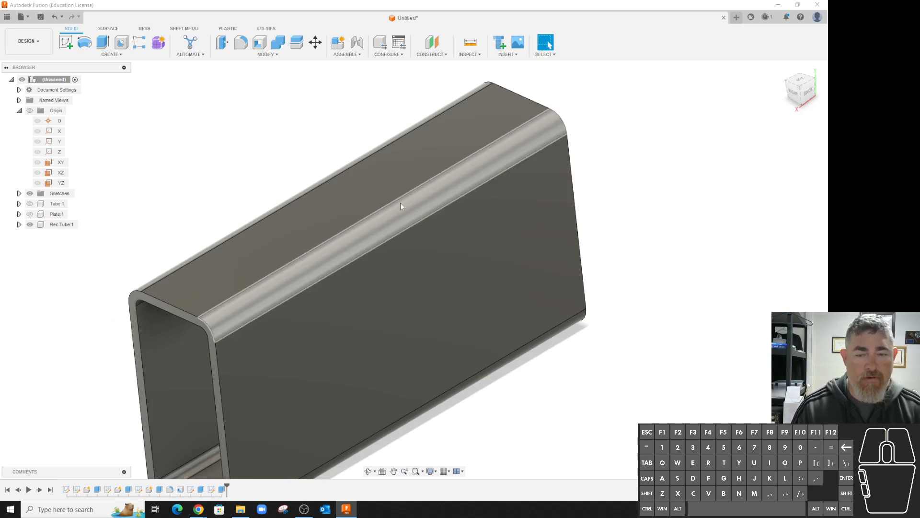
pyautogui.scroll(2, 322, 159)
pyautogui.keyDown('shift'); pyautogui.moveTo(509, 323); pyautogui.dragTo(521, 318, button='middle'); pyautogui.keyUp('shift')
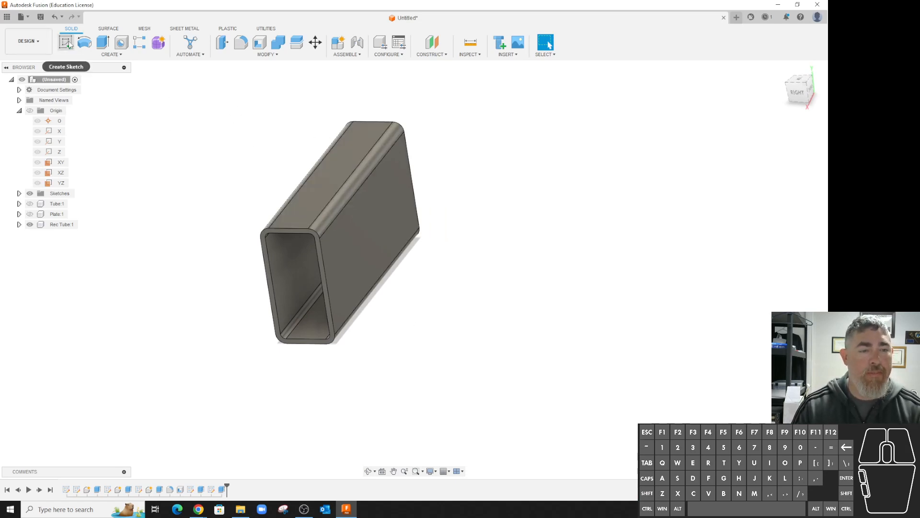
pyautogui.click(66, 42)
pyautogui.click(348, 163)
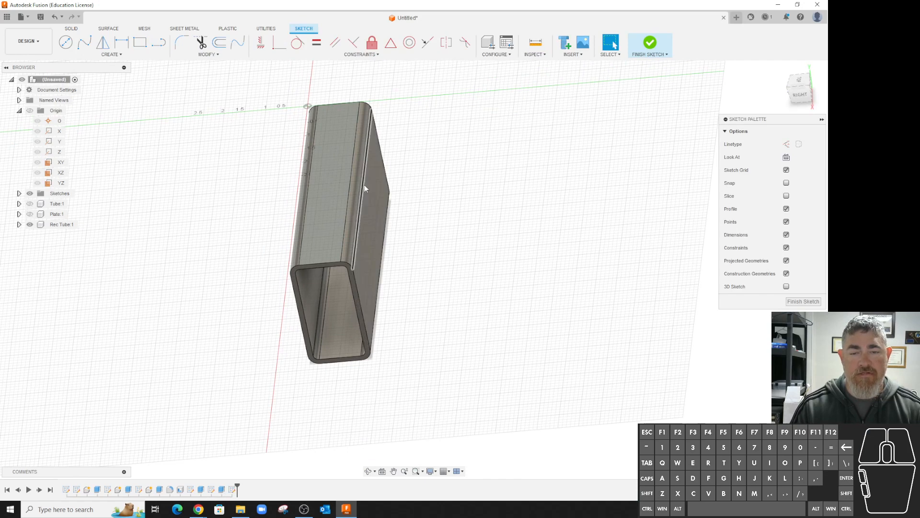
# Project the tube's flat side face into the sketch as a reference line along the tube's outer side.
pyautogui.keyDown('shift'); pyautogui.moveTo(404, 193); pyautogui.dragTo(421, 228, button='middle'); pyautogui.keyUp('shift')
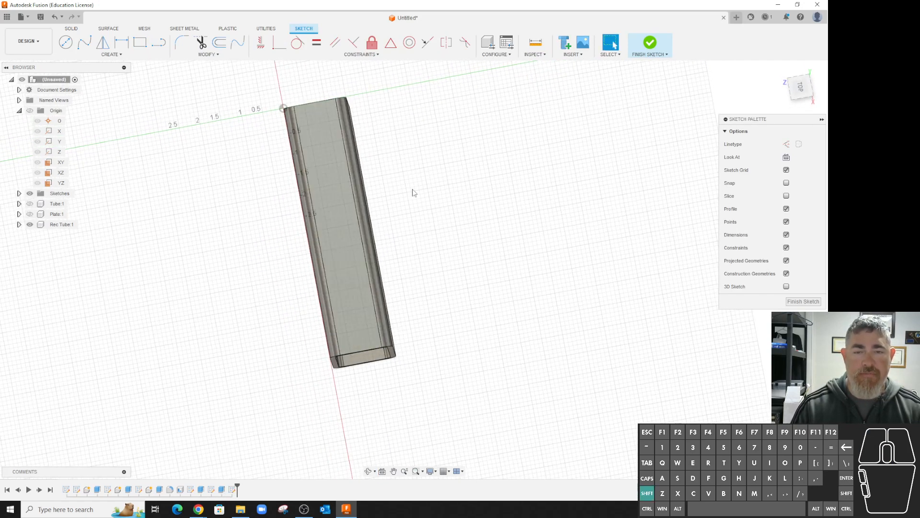
pyautogui.keyDown('shift'); pyautogui.moveTo(413, 193); pyautogui.dragTo(396, 126, button='middle'); pyautogui.keyUp('shift')
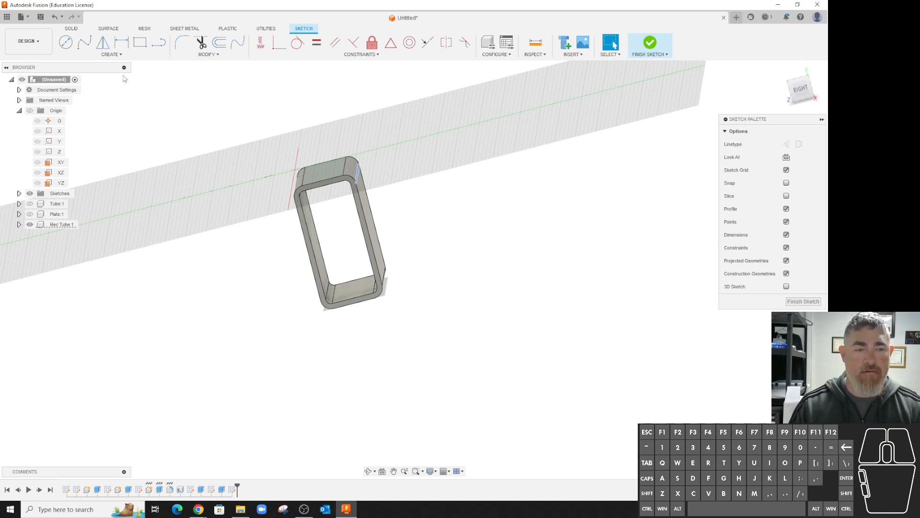
pyautogui.press('p')
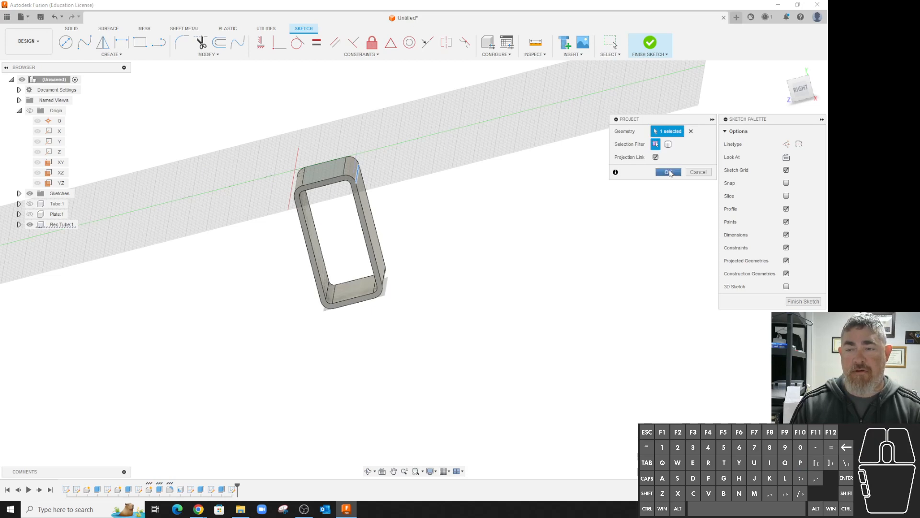
pyautogui.click(668, 172)
# Draw a circle about 1.53 in in diameter, centered on the projected side line.
pyautogui.keyDown('shift'); pyautogui.moveTo(433, 193); pyautogui.dragTo(466, 167, button='middle'); pyautogui.keyUp('shift')
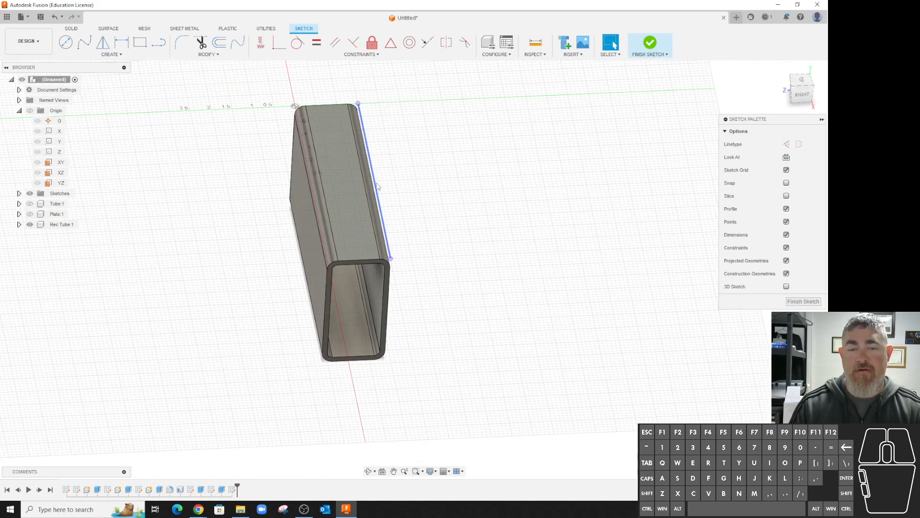
pyautogui.press('c')
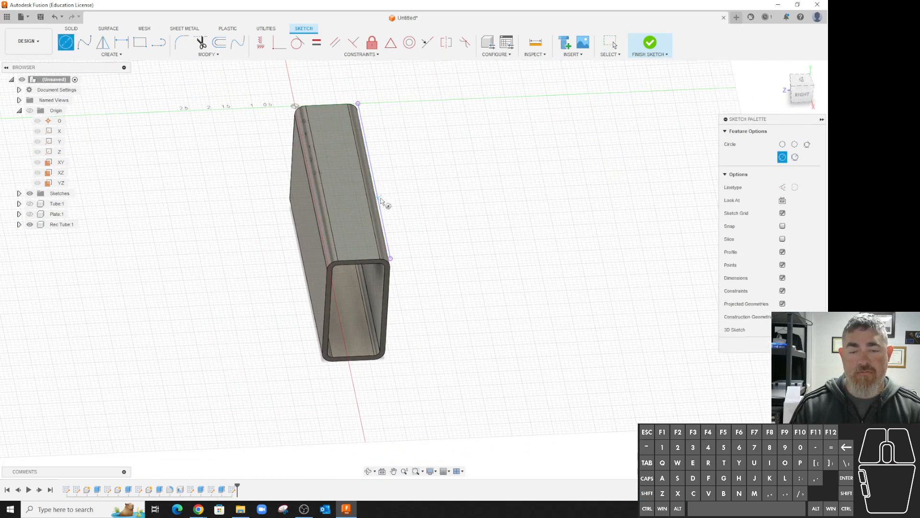
pyautogui.click(380, 200)
pyautogui.click(411, 205)
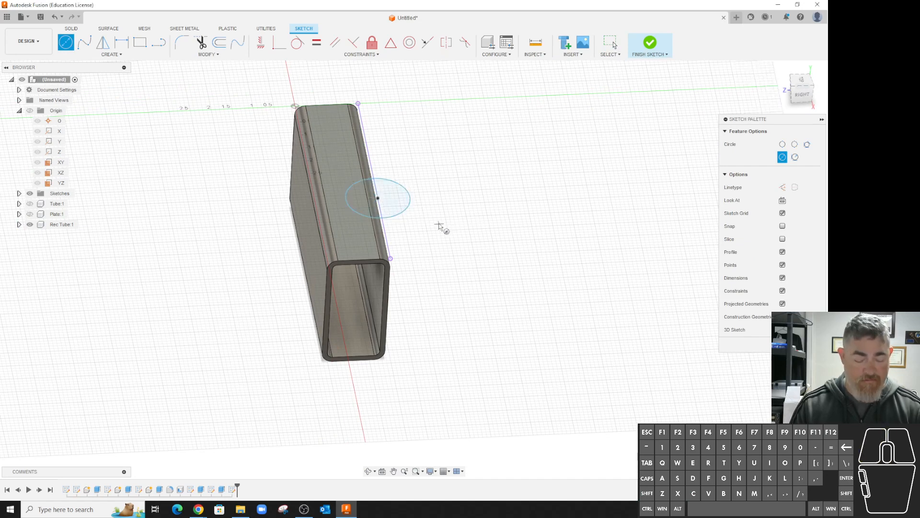
# Dimension the circle's diameter as 1.5 in.
pyautogui.press('r')
pyautogui.click(397, 218)
pyautogui.click(425, 236)
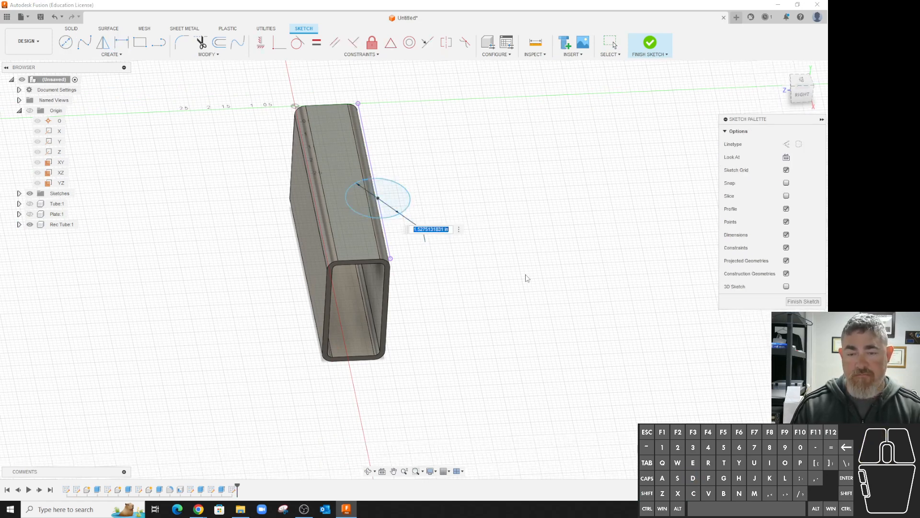
pyautogui.write('1.5')
pyautogui.press('Return')
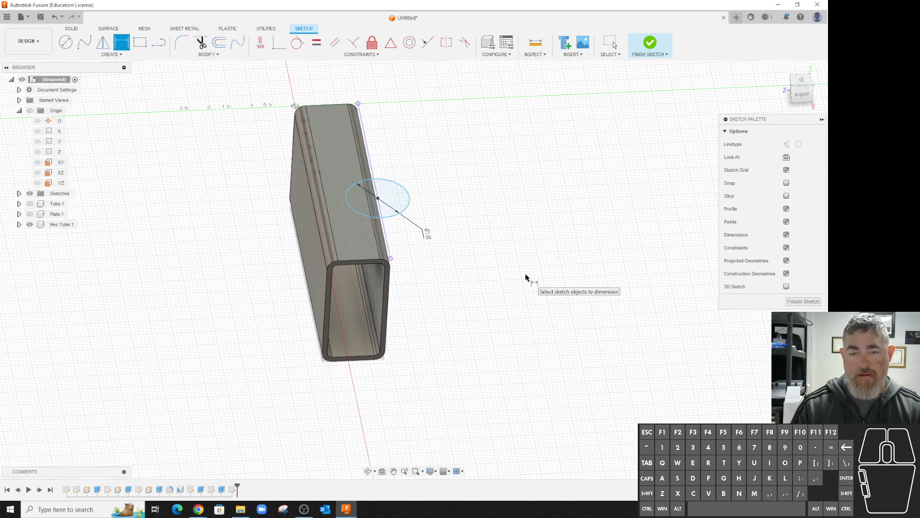
# Dimension the circle's center 2 in from the projected line's endpoint at the tube's near open end and finish the sketch.
pyautogui.click(391, 259)
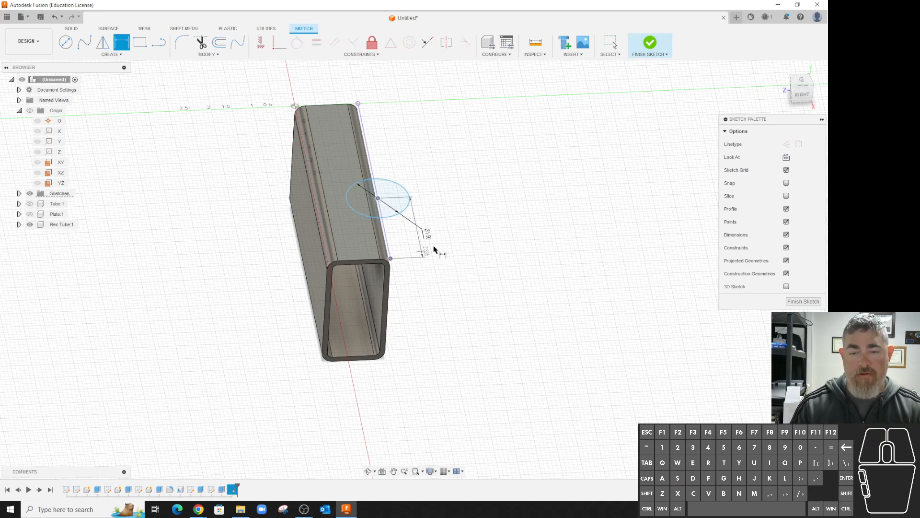
pyautogui.click(484, 227)
pyautogui.write('2.334946008')
pyautogui.press('Return')
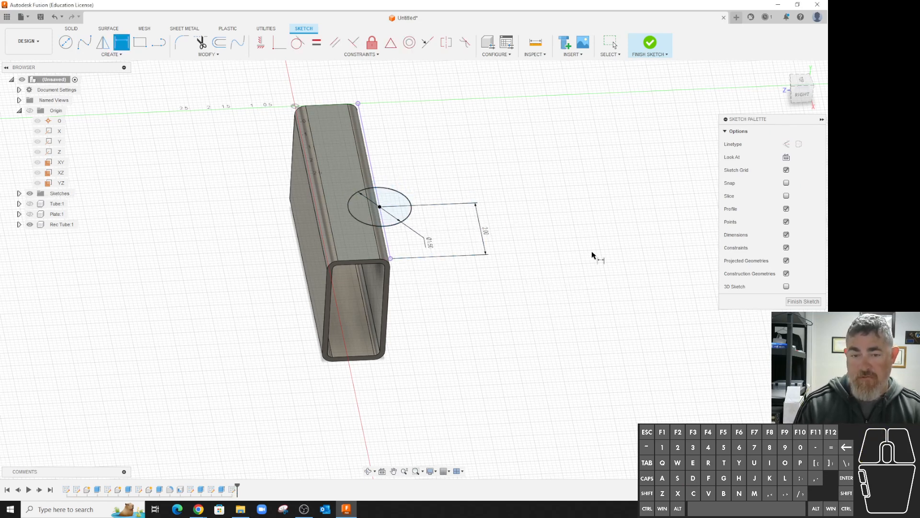
pyautogui.click(659, 37)
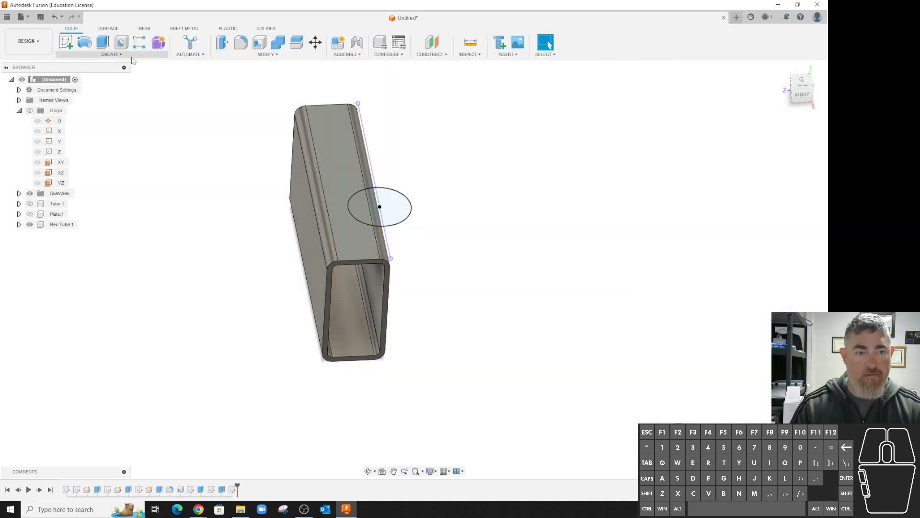
pyautogui.click(103, 42)
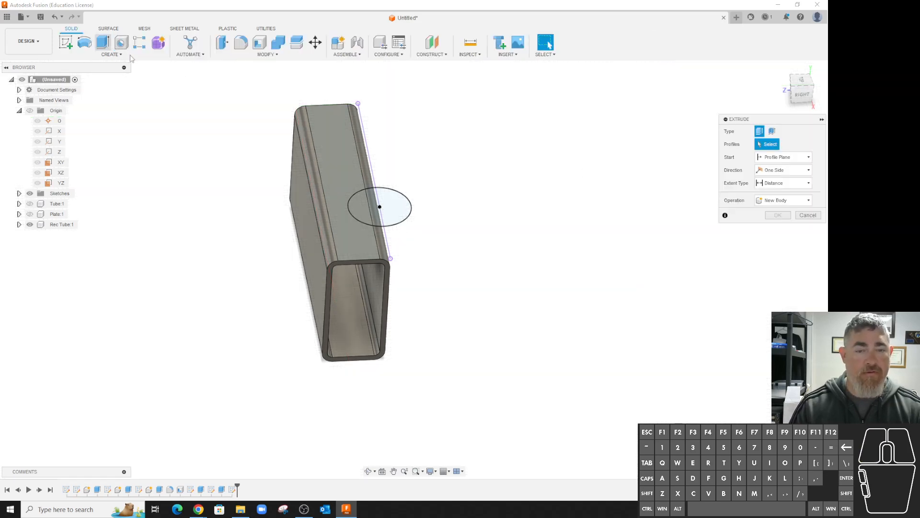
pyautogui.click(369, 211)
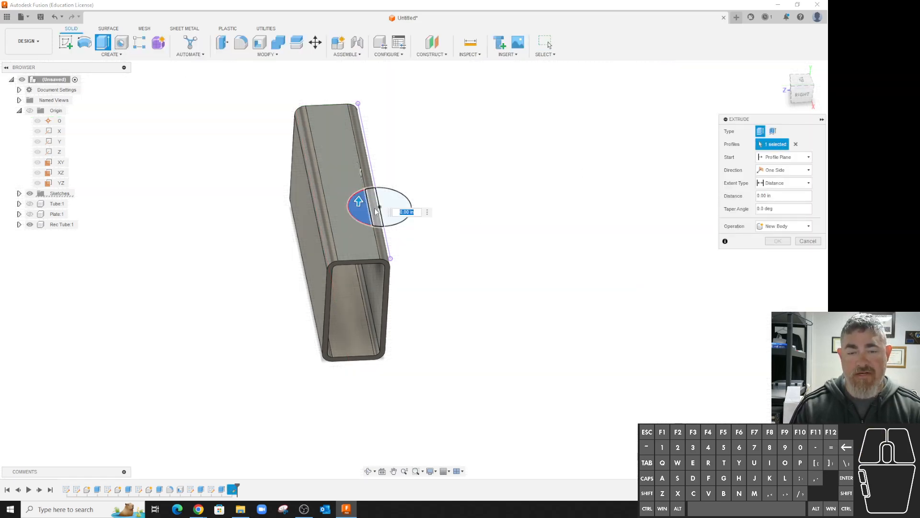
pyautogui.moveTo(359, 201); pyautogui.dragTo(350, 362)
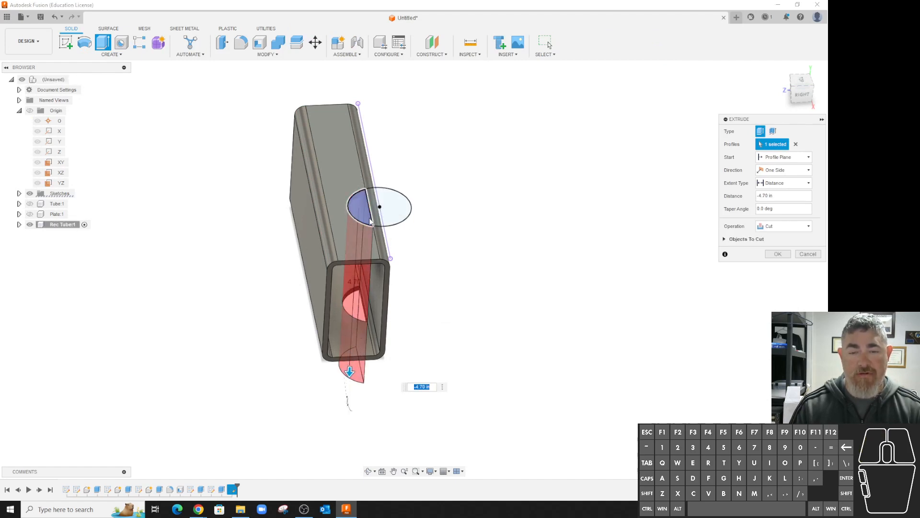
pyautogui.click(400, 215)
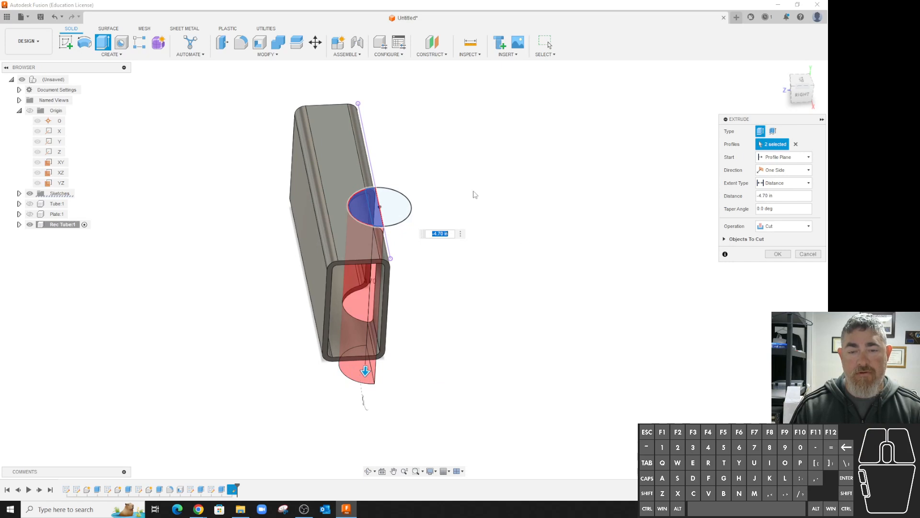
pyautogui.keyDown('shift'); pyautogui.moveTo(557, 286); pyautogui.dragTo(539, 277, button='middle'); pyautogui.keyUp('shift')
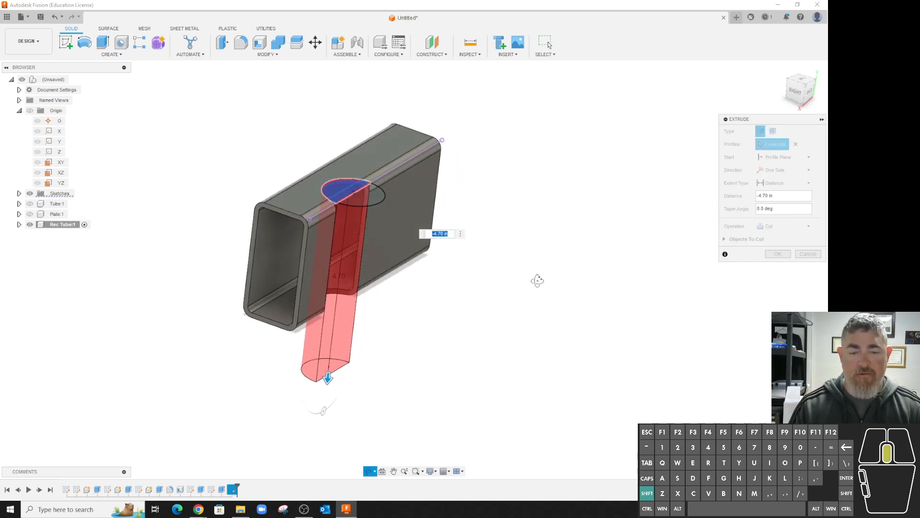
pyautogui.press('Escape')
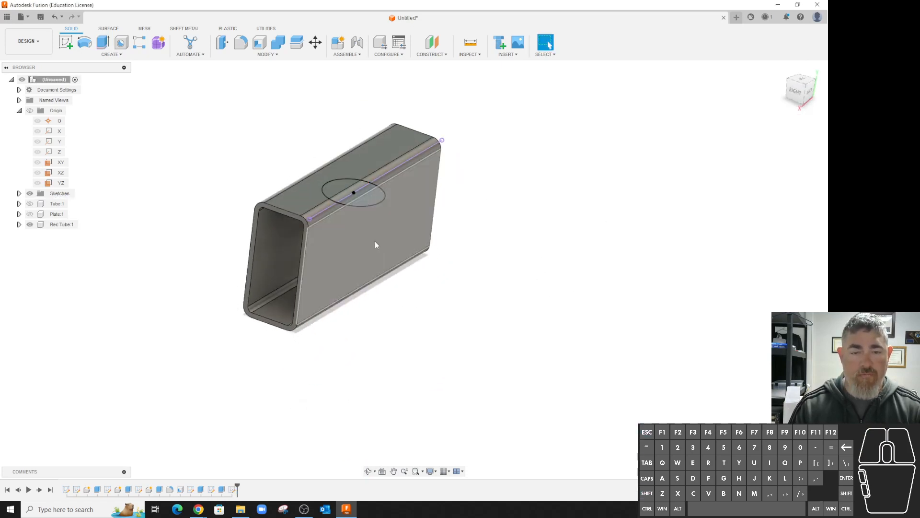
# Reopen and finish the circle sketch, and extrude the circle's portion over the tube as a cut, using the All extent with the direction flipped.
pyautogui.doubleClick(232, 489)
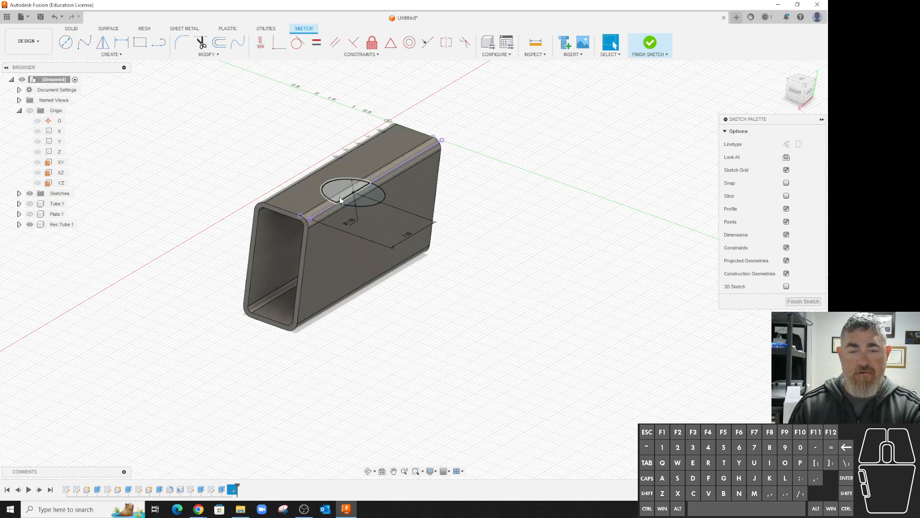
pyautogui.click(650, 43)
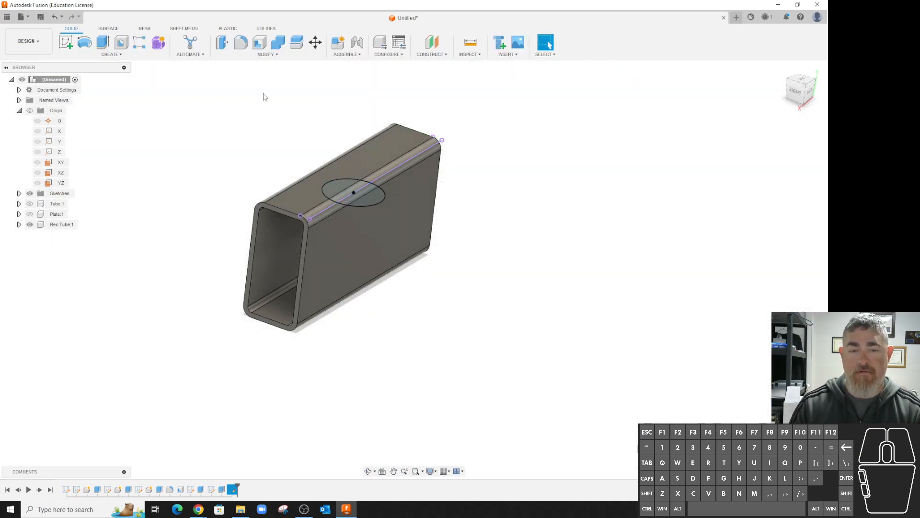
pyautogui.click(103, 42)
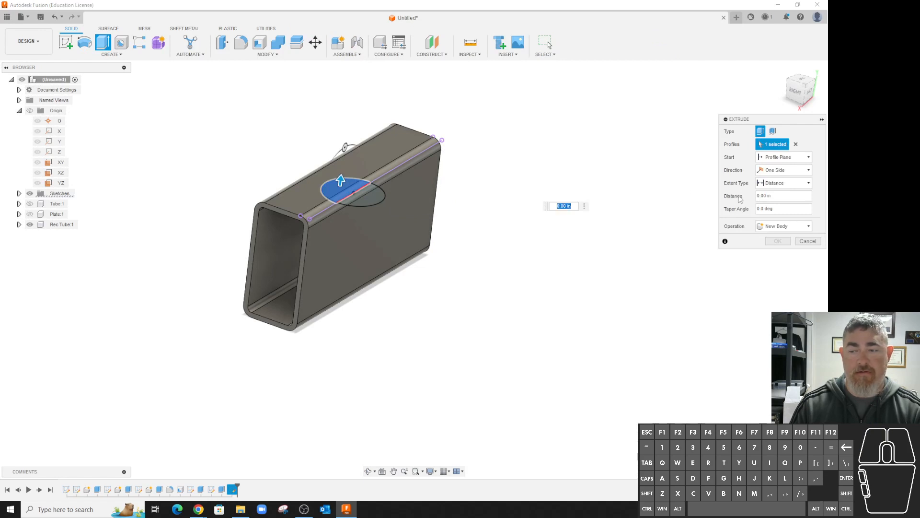
pyautogui.click(785, 182)
pyautogui.click(771, 196)
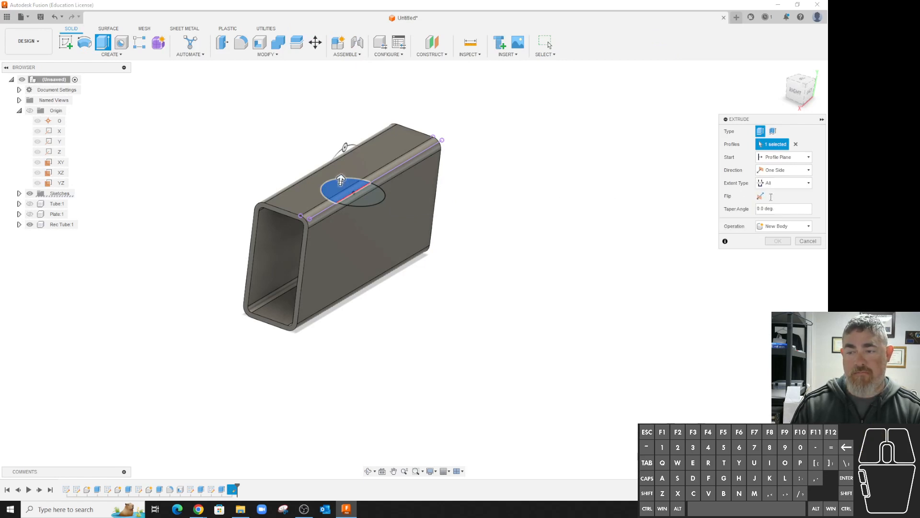
pyautogui.click(760, 196)
pyautogui.click(784, 256)
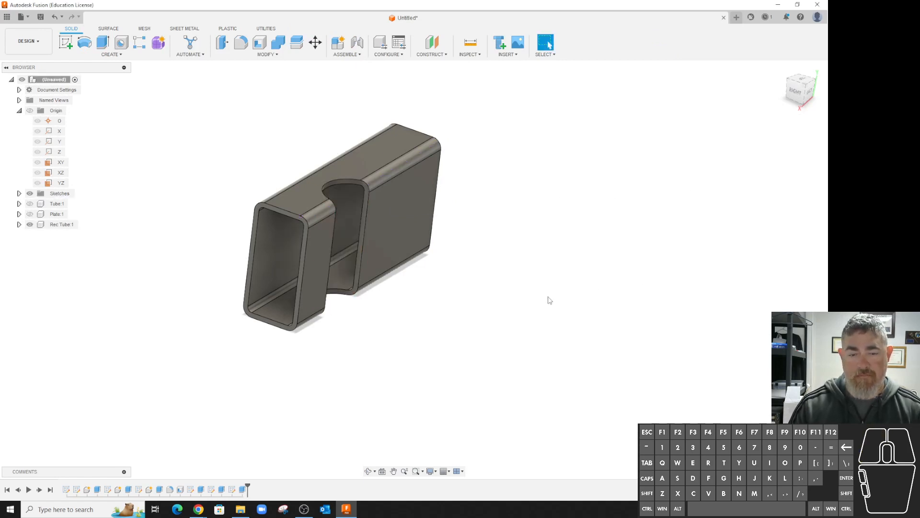
# Sketch a line about 0.95 in long on the tube's narrow top face, running lengthwise to the open end farther from the cutout.
pyautogui.keyDown('shift'); pyautogui.moveTo(549, 300); pyautogui.dragTo(545, 228, button='middle'); pyautogui.keyUp('shift')
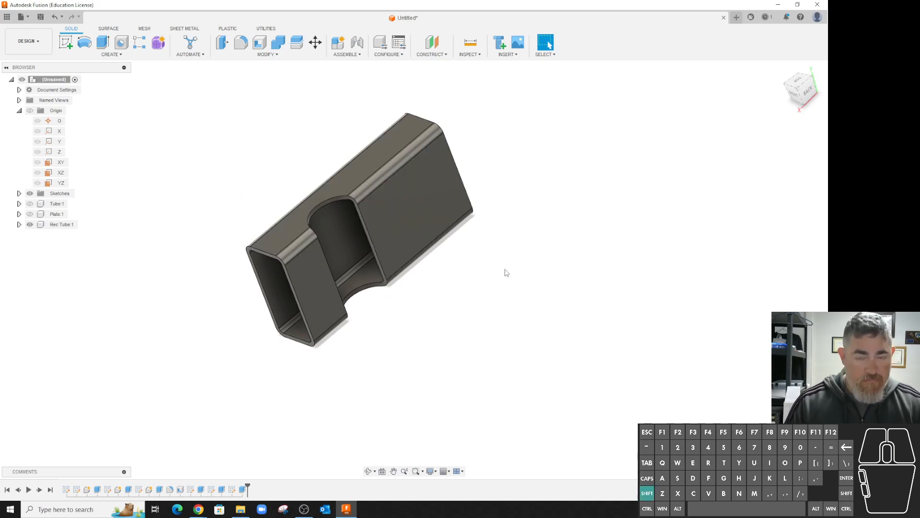
pyautogui.keyDown('shift'); pyautogui.moveTo(507, 273); pyautogui.dragTo(478, 294, button='middle'); pyautogui.keyUp('shift')
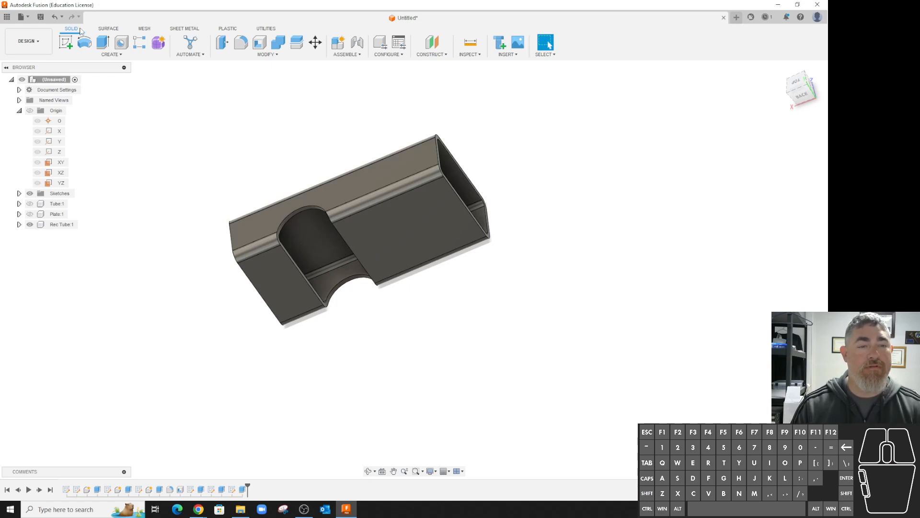
pyautogui.click(67, 43)
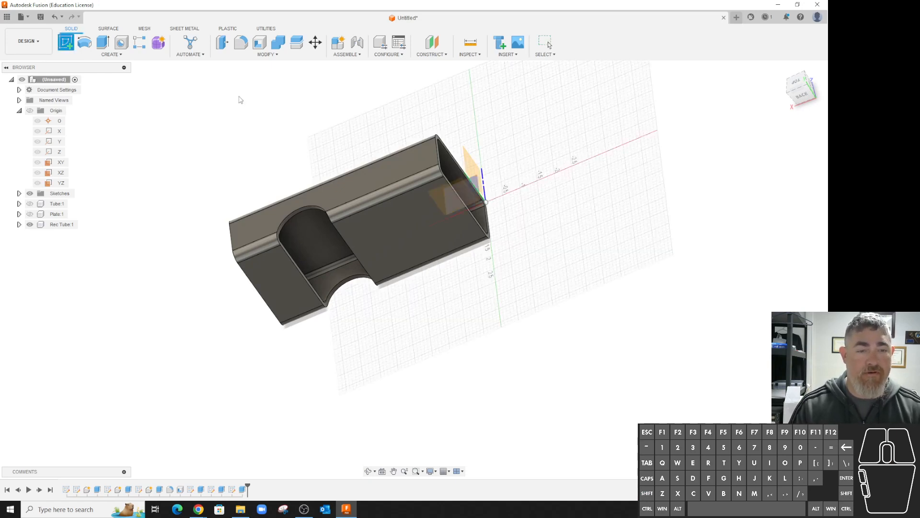
pyautogui.click(413, 168)
pyautogui.press('p')
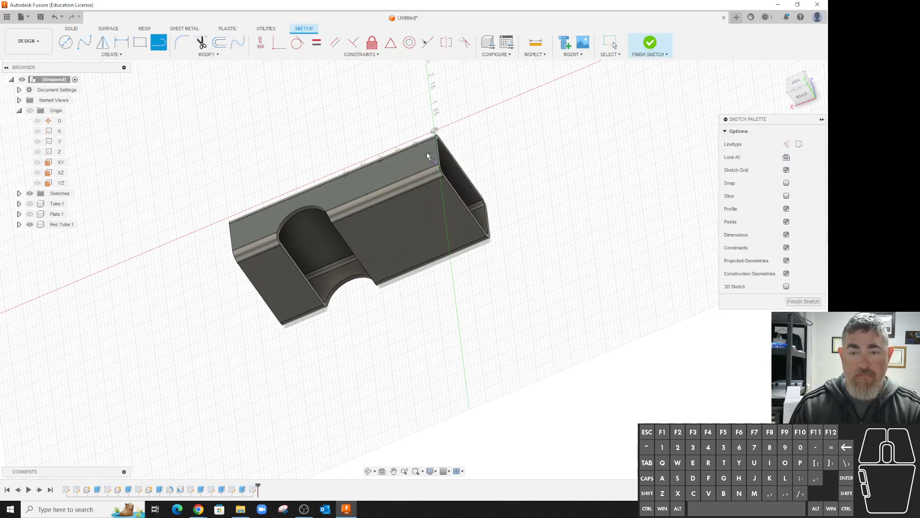
pyautogui.click(401, 165)
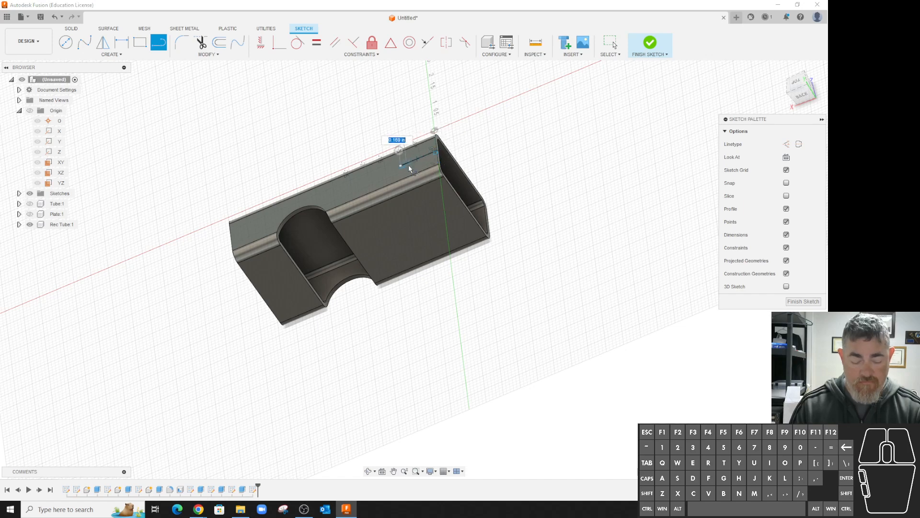
pyautogui.click(436, 152)
# Dimension the line's length as 1 in and leave the dimension command.
pyautogui.press('d')
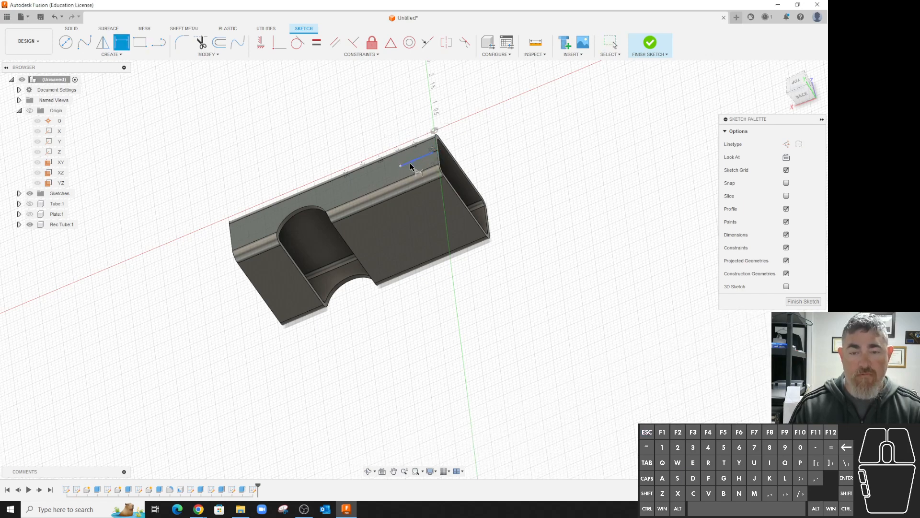
pyautogui.click(416, 159)
pyautogui.click(403, 127)
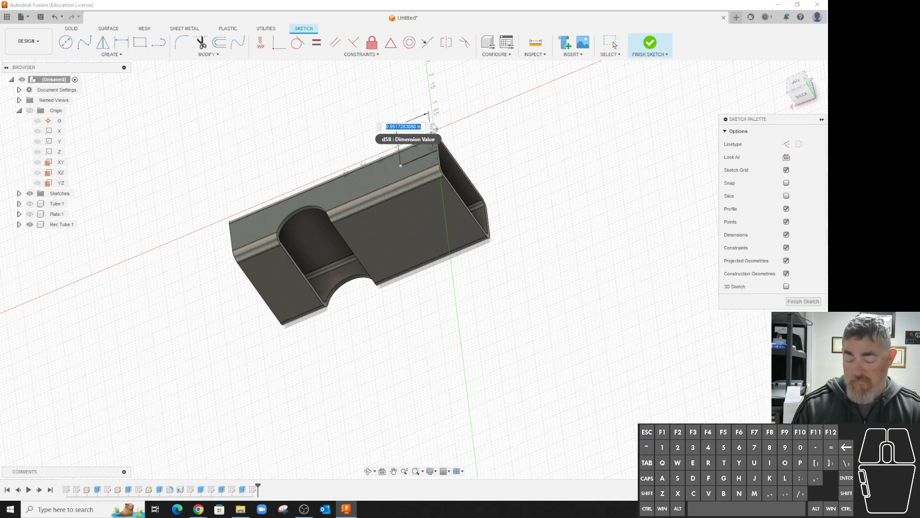
pyautogui.write('1')
pyautogui.press('Return')
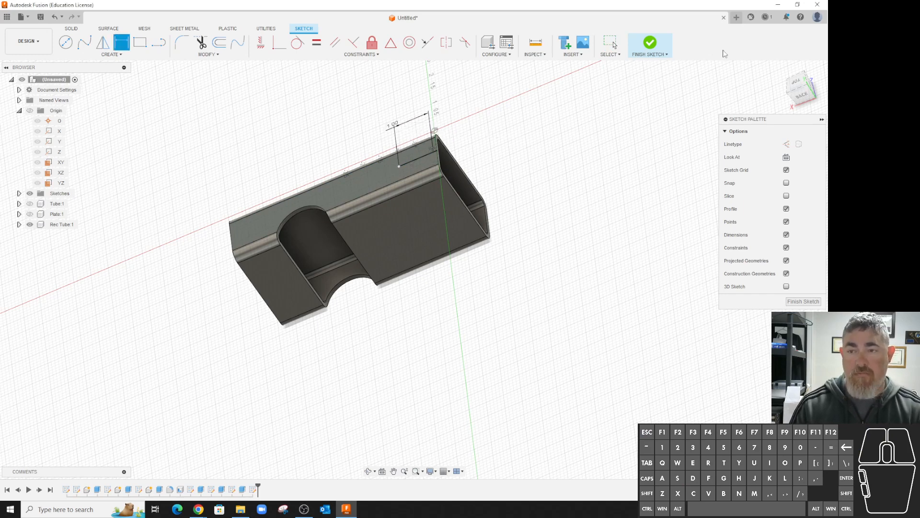
pyautogui.press('Escape')
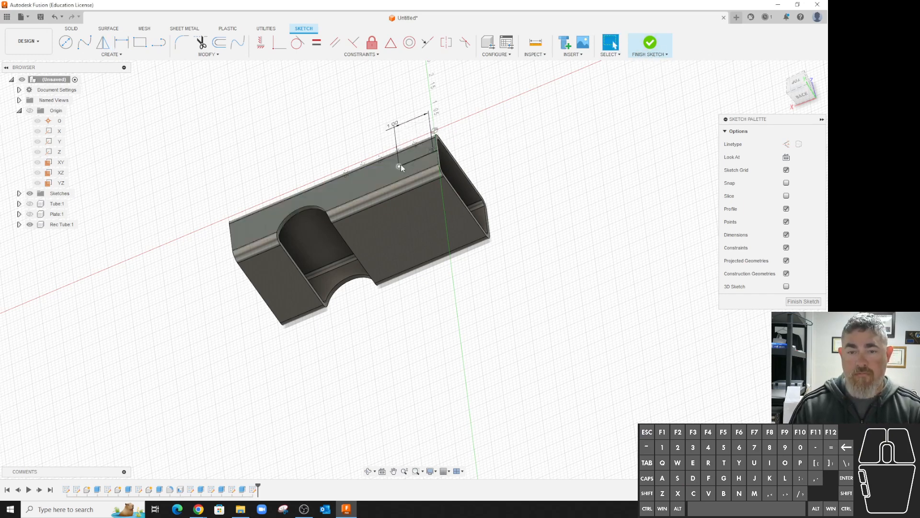
# Reposition the line so its outer end sits at the middle of the tube's open end edge.
pyautogui.moveTo(400, 166); pyautogui.dragTo(403, 173)
pyautogui.moveTo(386, 171); pyautogui.dragTo(437, 150)
pyautogui.click(503, 146)
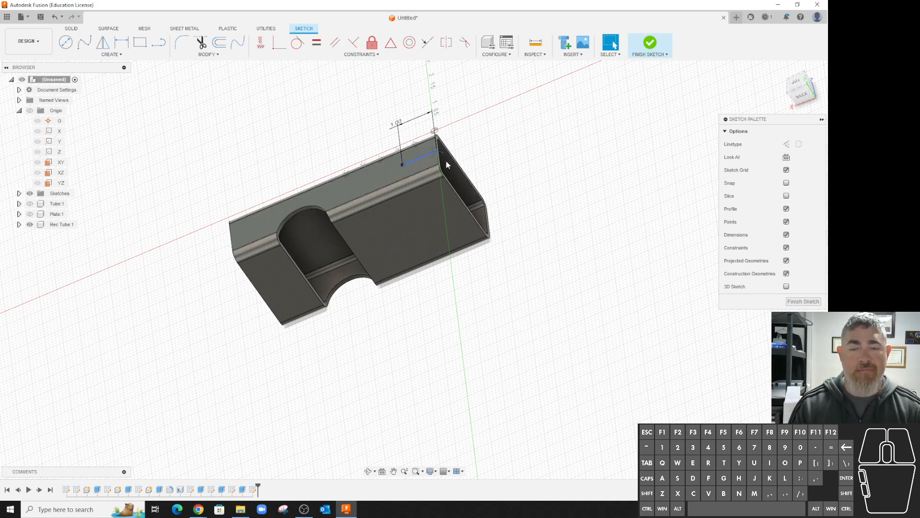
# Finish the line sketch and place a clearance hole on the line's inner endpoint.
pyautogui.click(649, 44)
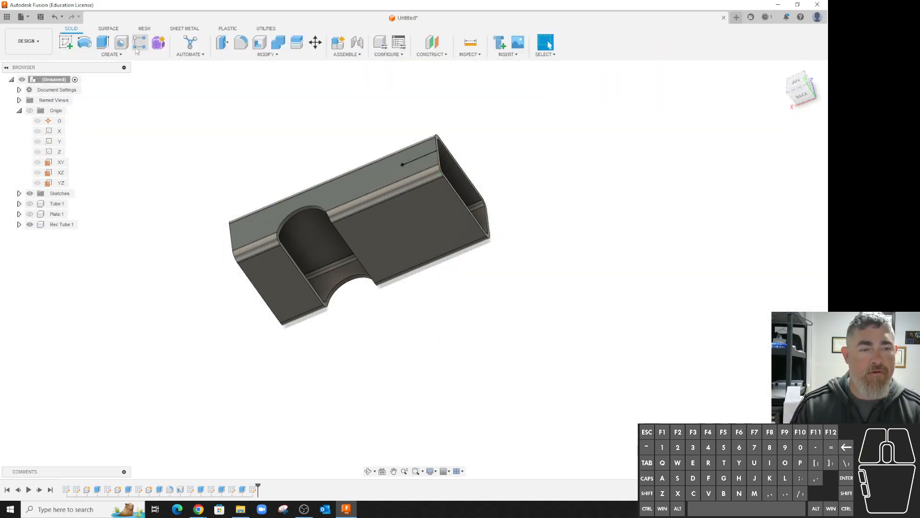
pyautogui.click(121, 42)
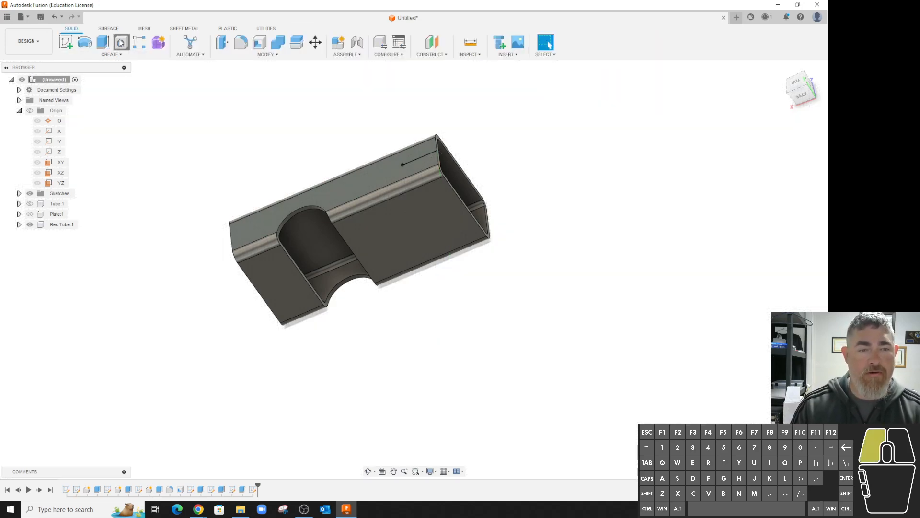
pyautogui.click(402, 164)
pyautogui.click(194, 218)
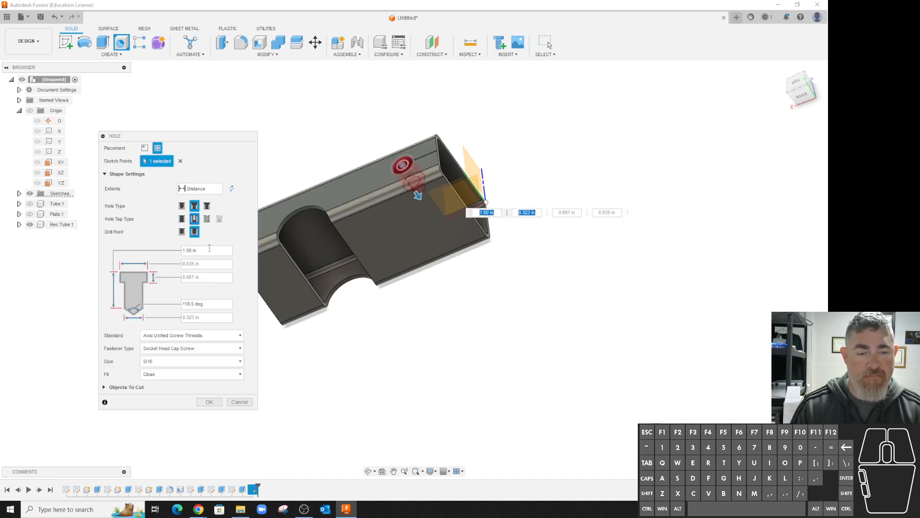
# Try to set the hole's thread standard and its 1/4 fastener size.
pyautogui.click(170, 335)
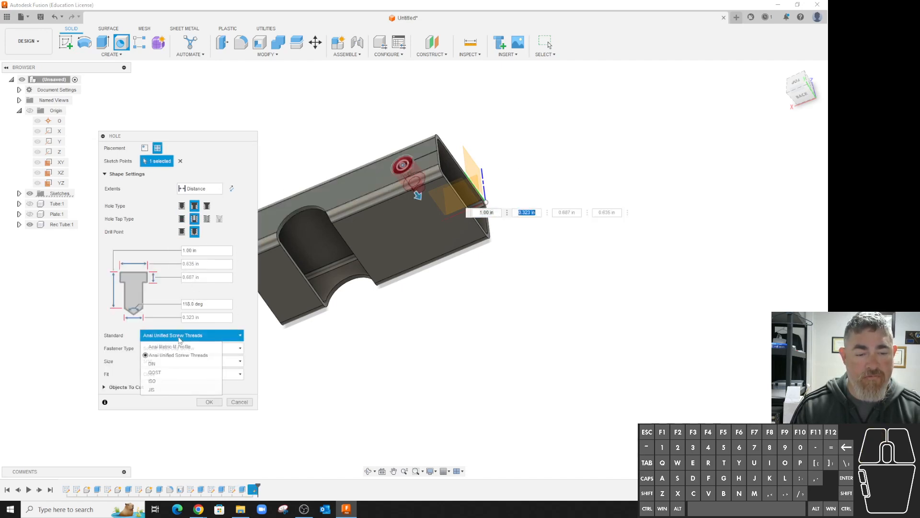
pyautogui.click(170, 343)
pyautogui.click(161, 361)
pyautogui.click(168, 426)
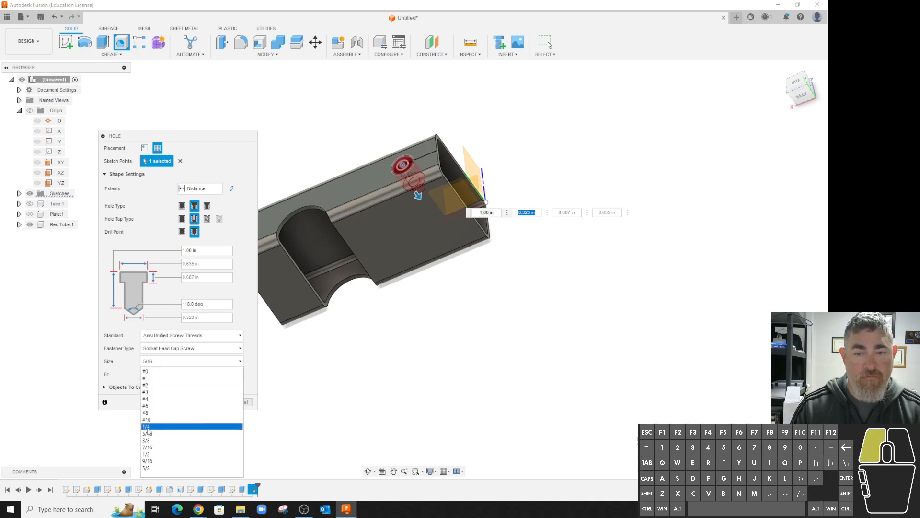
# Make the hole a simple type sized for a 1/4 fastener under Ansi Unified Screw Threads, and create it.
pyautogui.click(182, 206)
pyautogui.click(169, 335)
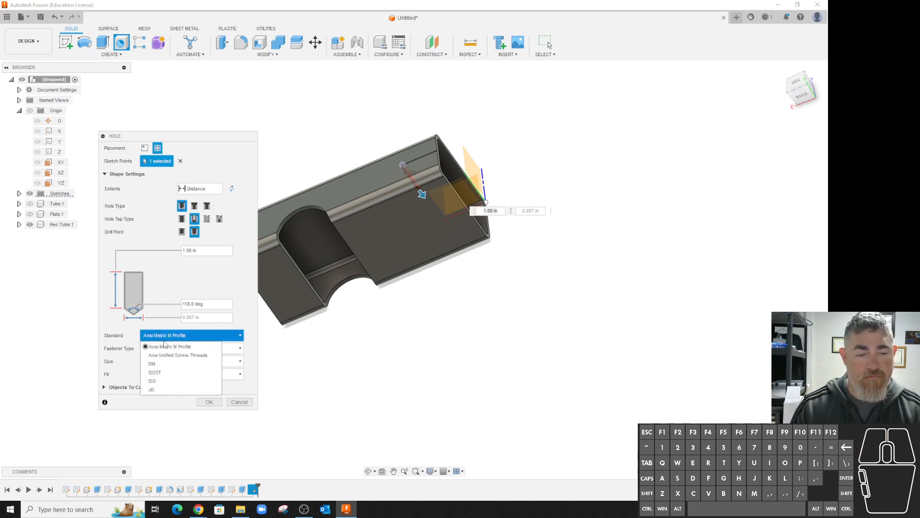
pyautogui.click(158, 353)
pyautogui.click(158, 353)
pyautogui.click(158, 355)
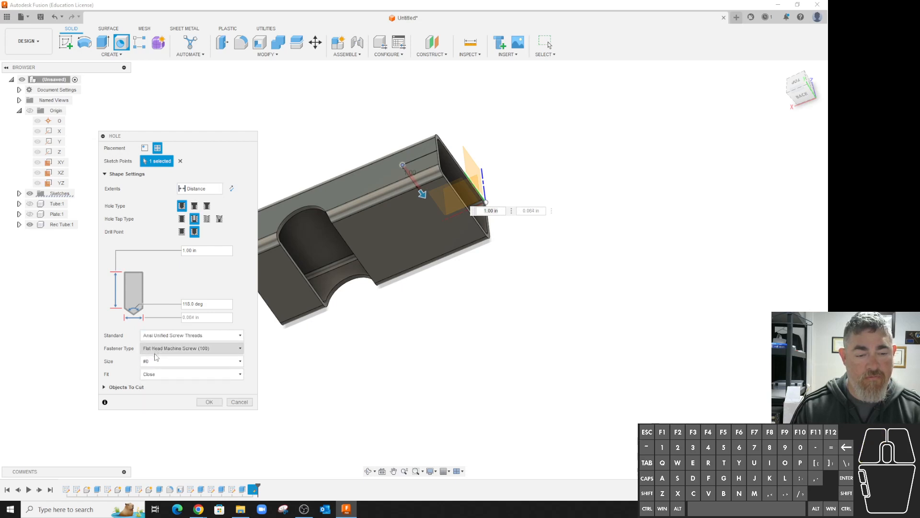
pyautogui.click(155, 363)
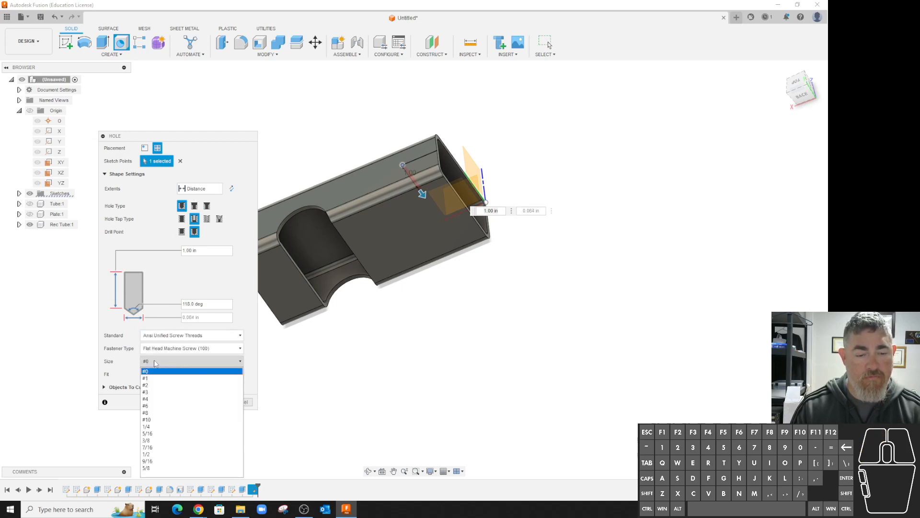
pyautogui.click(152, 427)
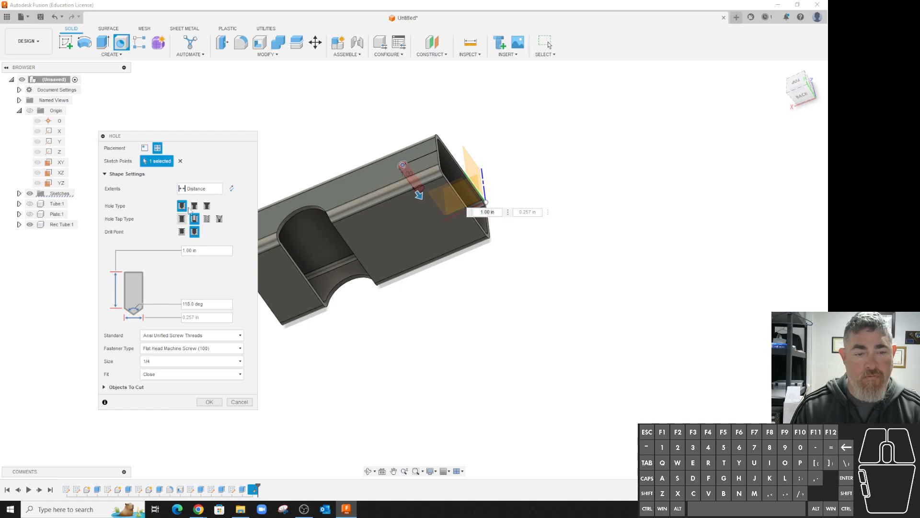
pyautogui.click(209, 402)
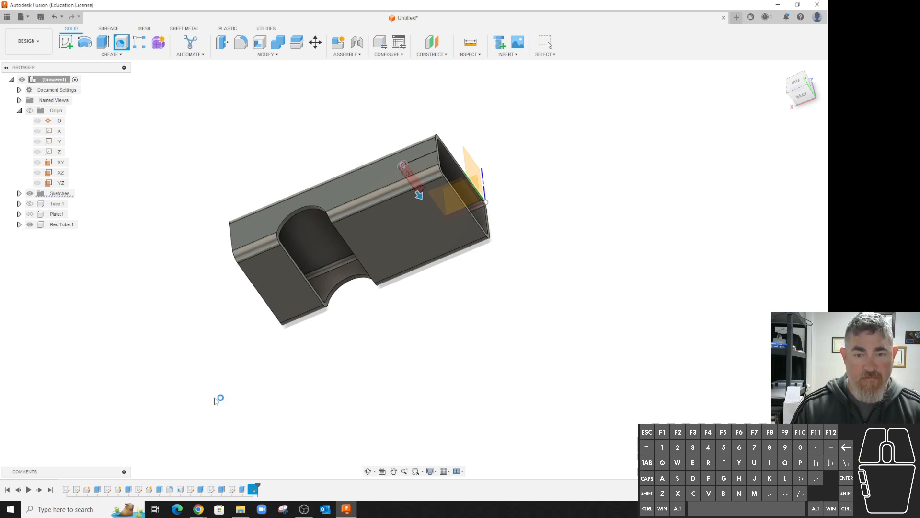
# Start a sketch on the tube's opposite narrow face and project the new hole's circular edge onto it.
pyautogui.keyDown('shift'); pyautogui.moveTo(460, 366); pyautogui.dragTo(422, 239, button='middle'); pyautogui.keyUp('shift')
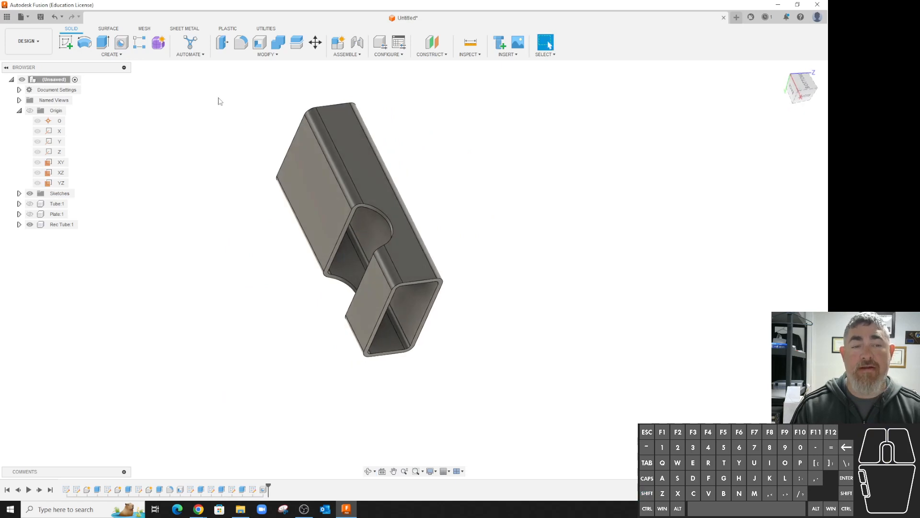
pyautogui.click(66, 42)
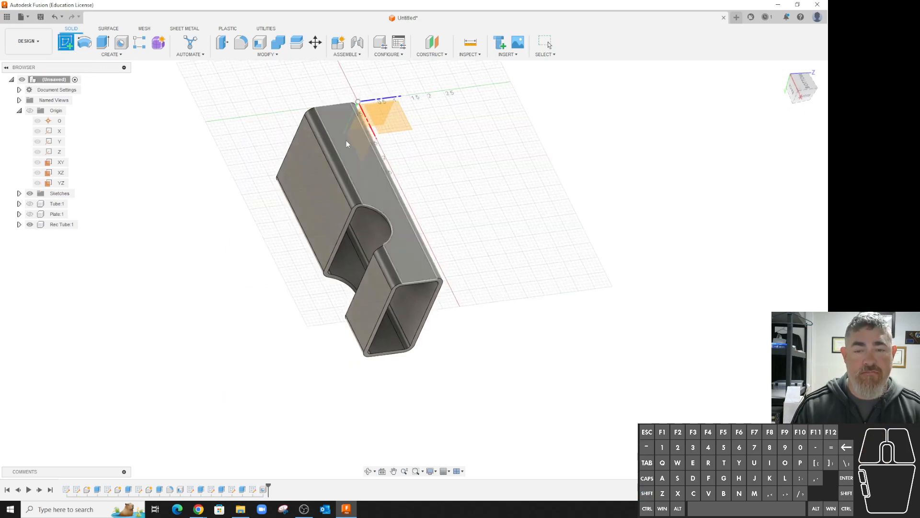
pyautogui.click(355, 165)
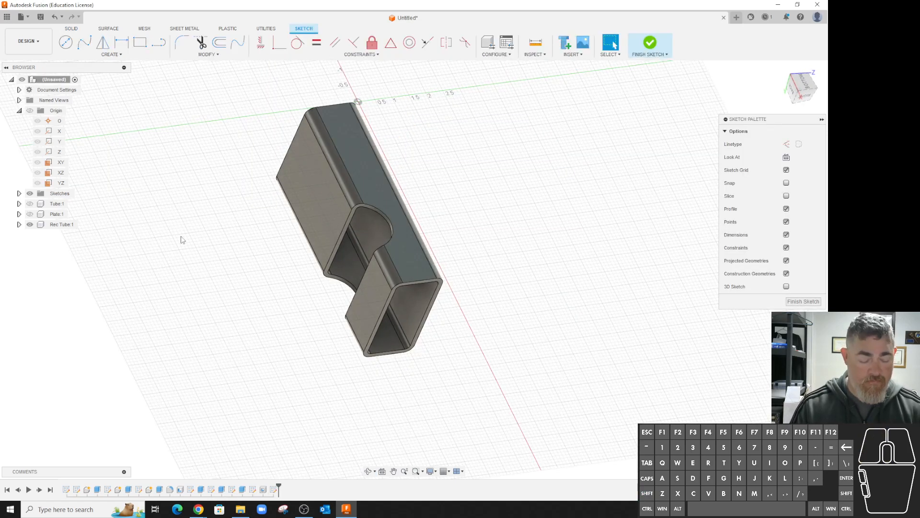
pyautogui.moveTo(181, 239)
pyautogui.keyDown('shift'); pyautogui.mouseDown(button='middle')
pyautogui.moveTo(201, 199)
pyautogui.moveTo(203, 150)
pyautogui.moveTo(202, 176)
pyautogui.mouseUp(button='middle'); pyautogui.keyUp('shift')
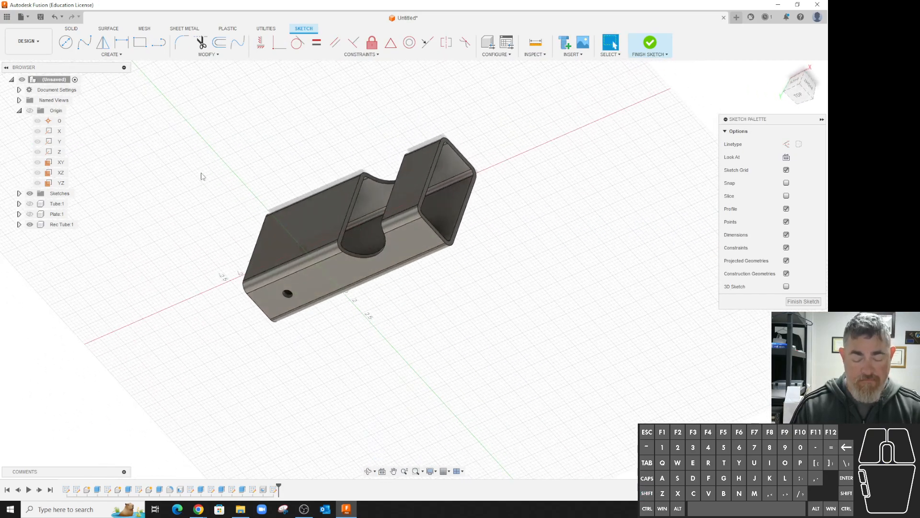
pyautogui.press('p')
pyautogui.click(286, 295)
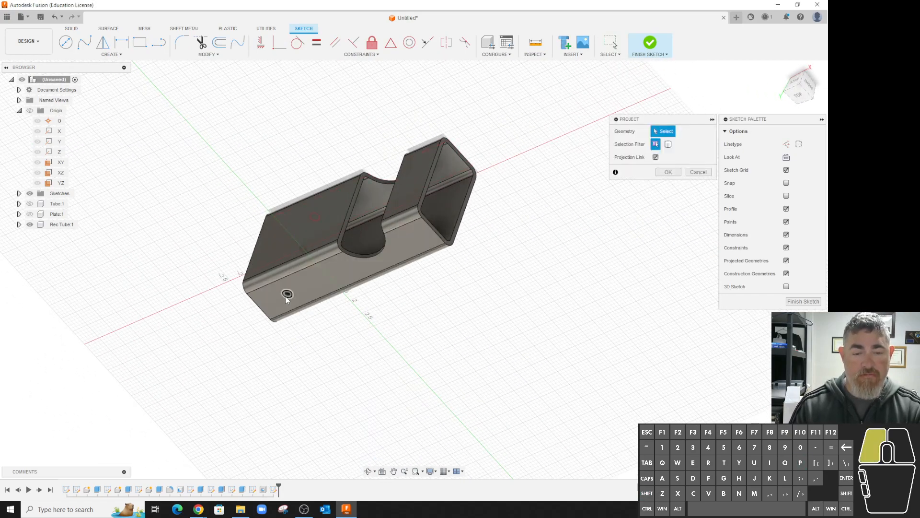
pyautogui.click(668, 172)
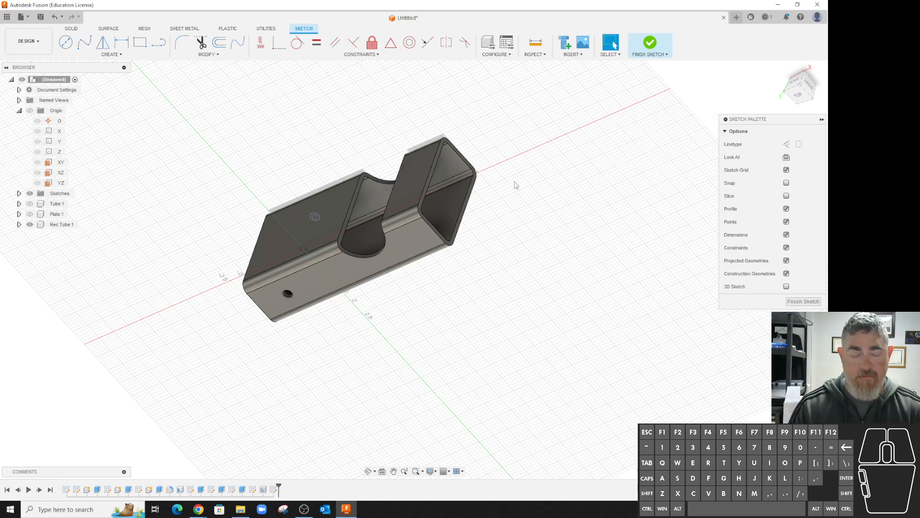
# Convert the projected hole circle to construction geometry.
pyautogui.keyDown('shift'); pyautogui.moveTo(505, 199); pyautogui.dragTo(475, 265, button='middle'); pyautogui.keyUp('shift')
pyautogui.scroll(5, 249, 159)
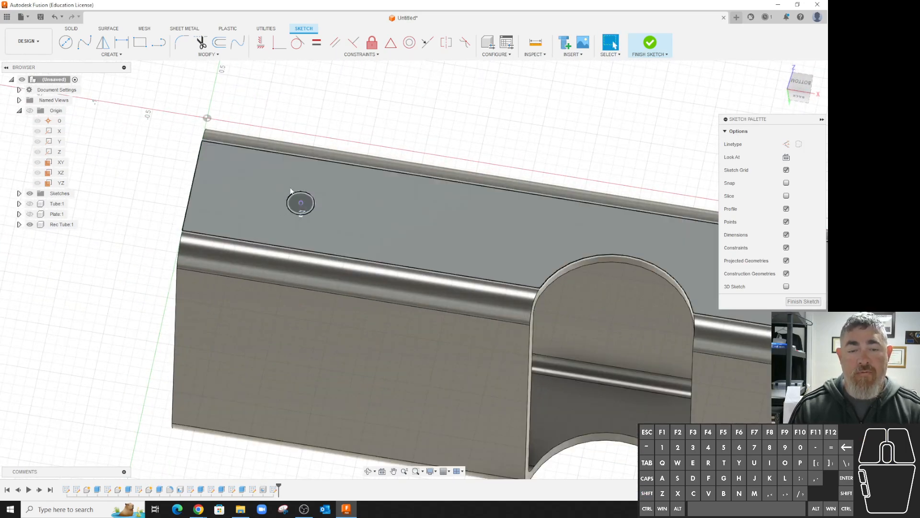
pyautogui.click(315, 208)
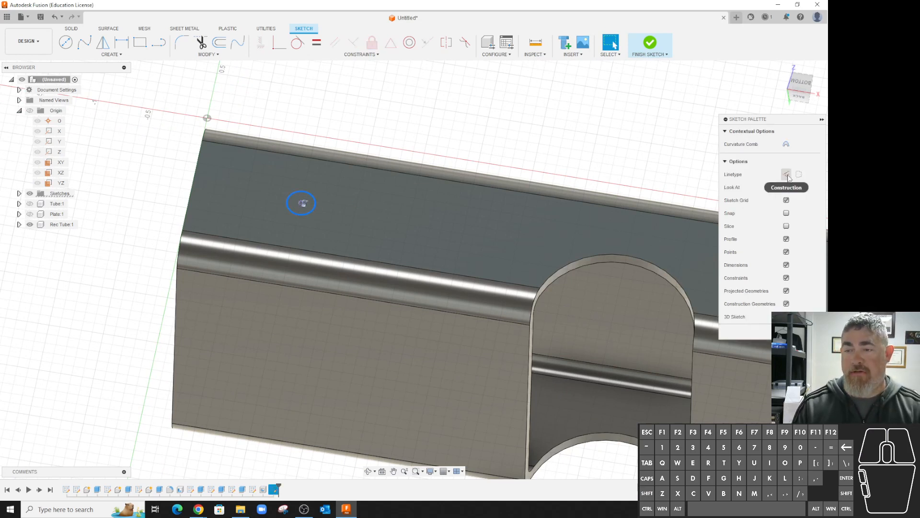
pyautogui.moveTo(767, 119); pyautogui.dragTo(540, 92)
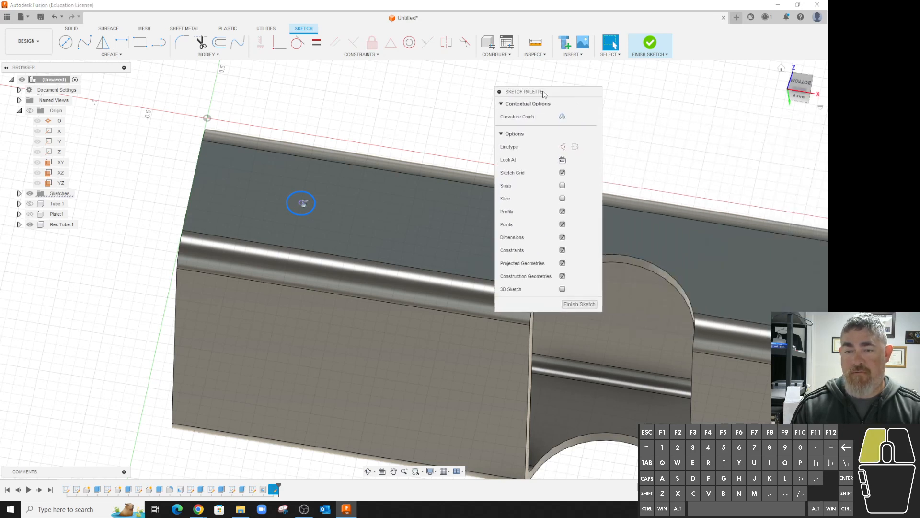
pyautogui.click(570, 147)
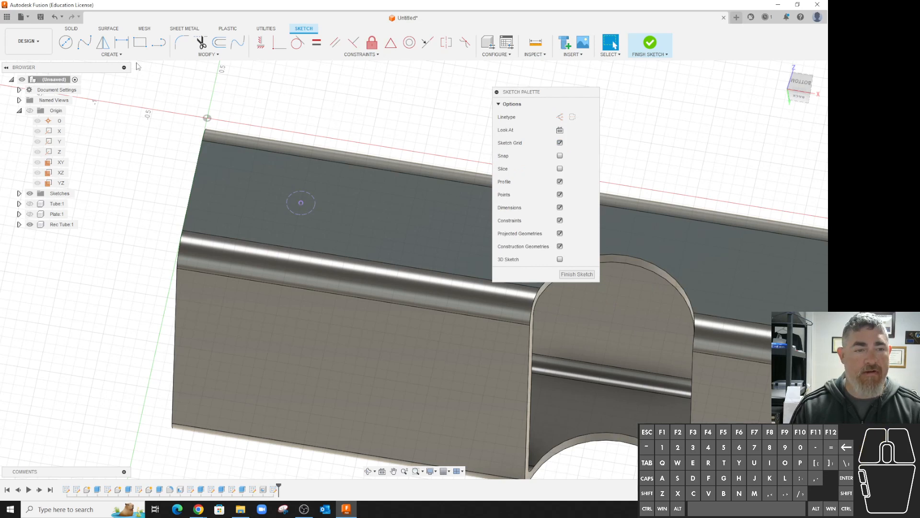
# Sketch a center point slot lengthwise around the projected circle's center, about 1.2 in between arc centers and 0.53 in wide.
pyautogui.click(111, 54)
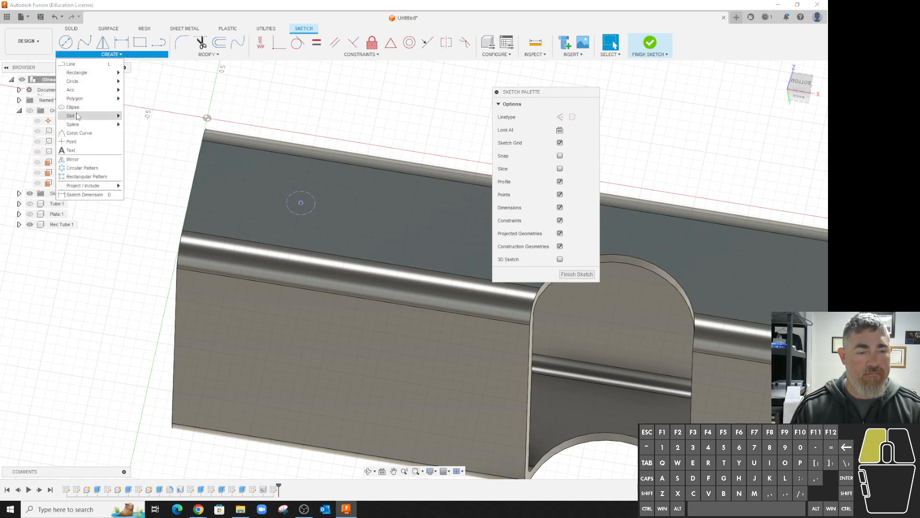
pyautogui.moveTo(78, 116)
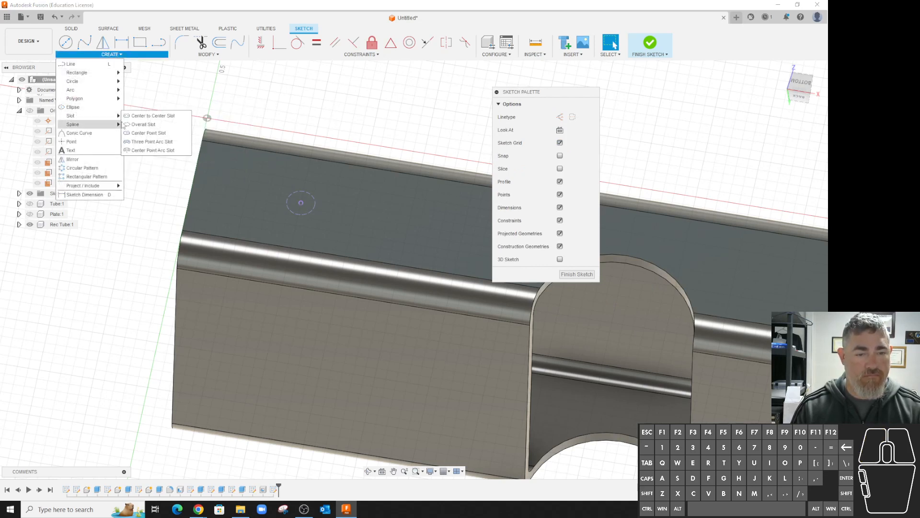
pyautogui.click(149, 134)
pyautogui.click(301, 203)
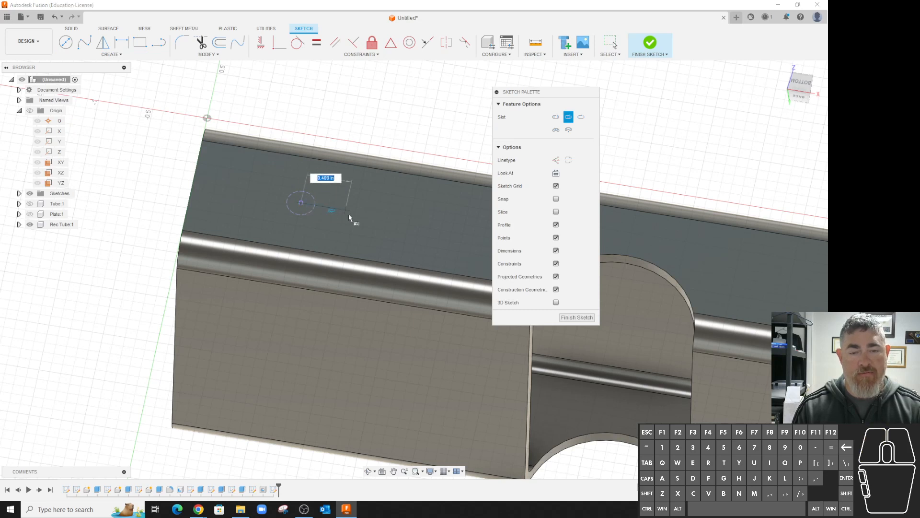
pyautogui.click(367, 218)
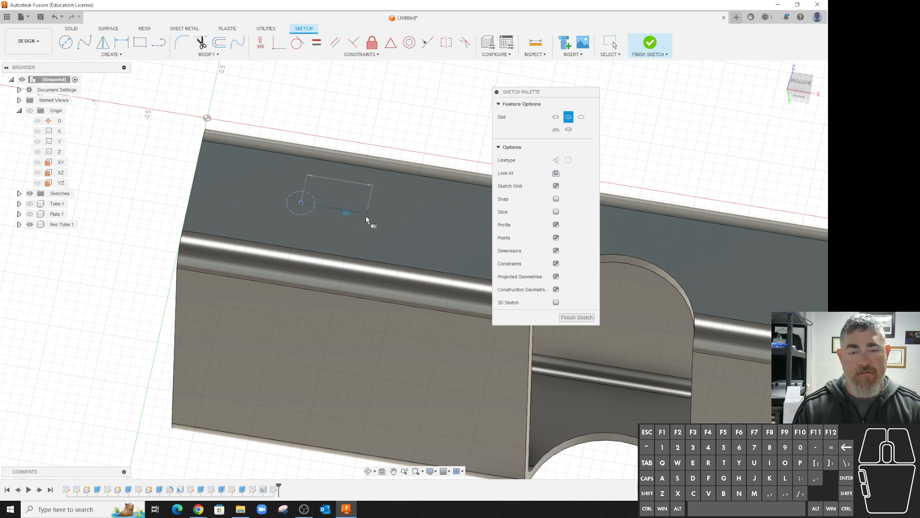
pyautogui.click(338, 237)
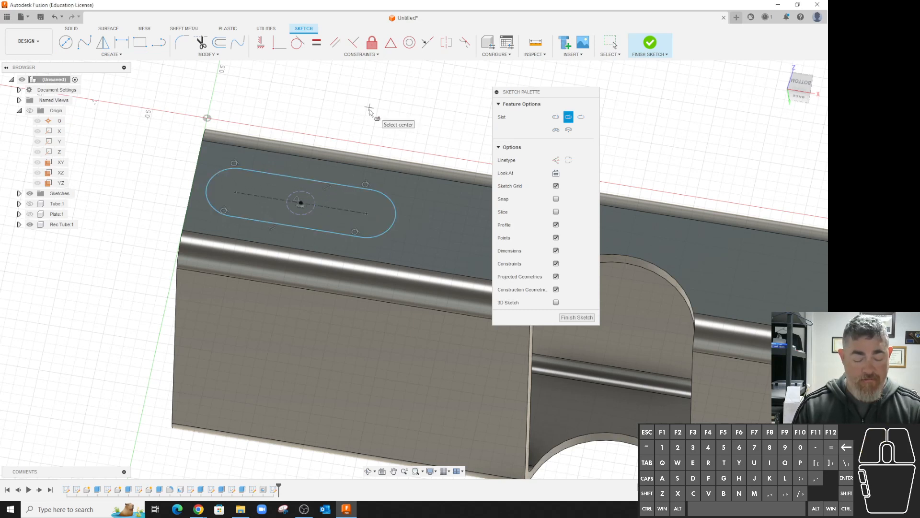
# Dimension the distance between the slot's arc centers as 1 in.
pyautogui.press('d')
pyautogui.click(359, 212)
pyautogui.click(372, 120)
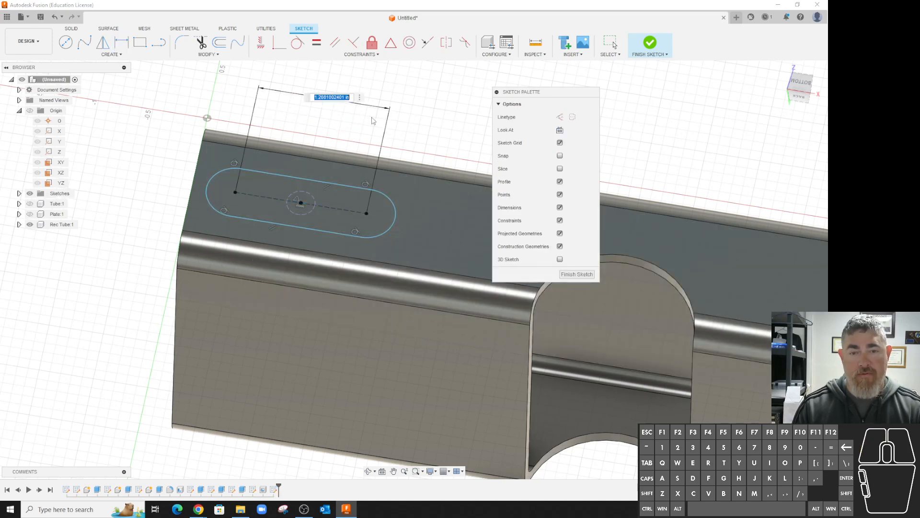
pyautogui.write('1')
pyautogui.press('Return')
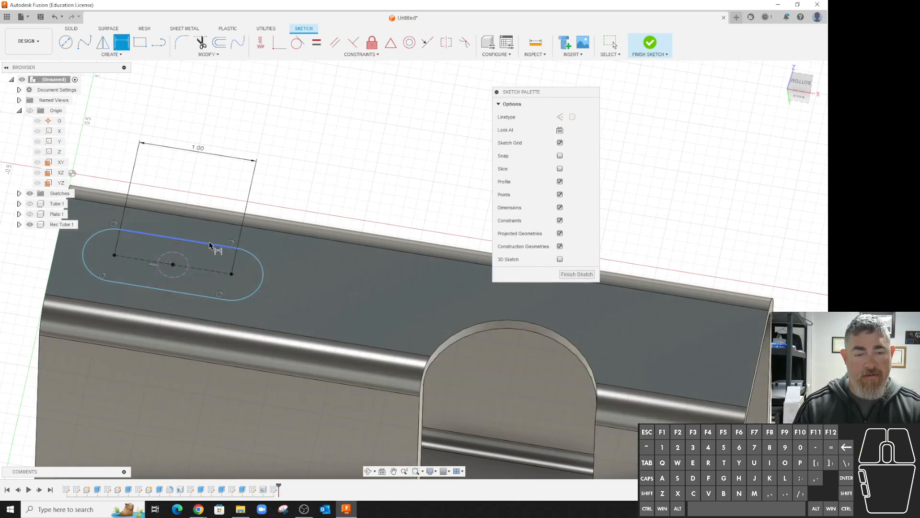
# Dimension the slot's width as 0.5 in and finish the sketch.
pyautogui.click(212, 244)
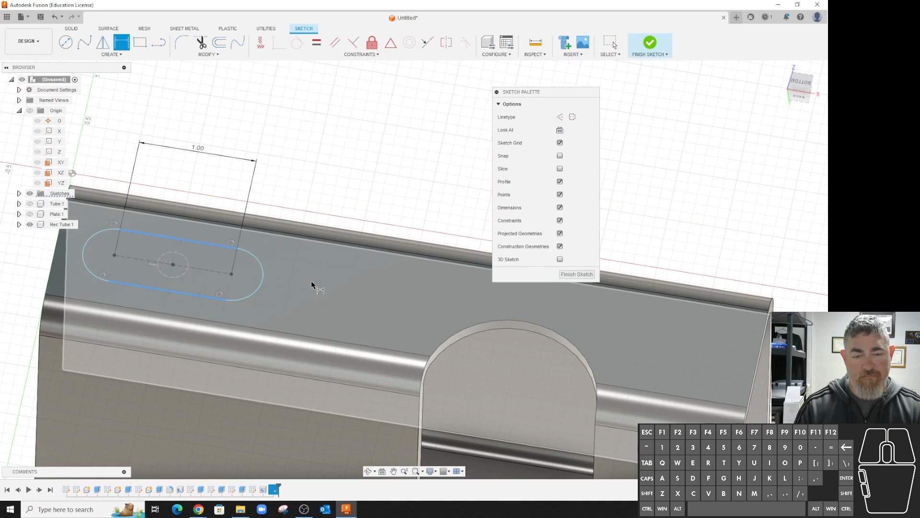
pyautogui.click(340, 307)
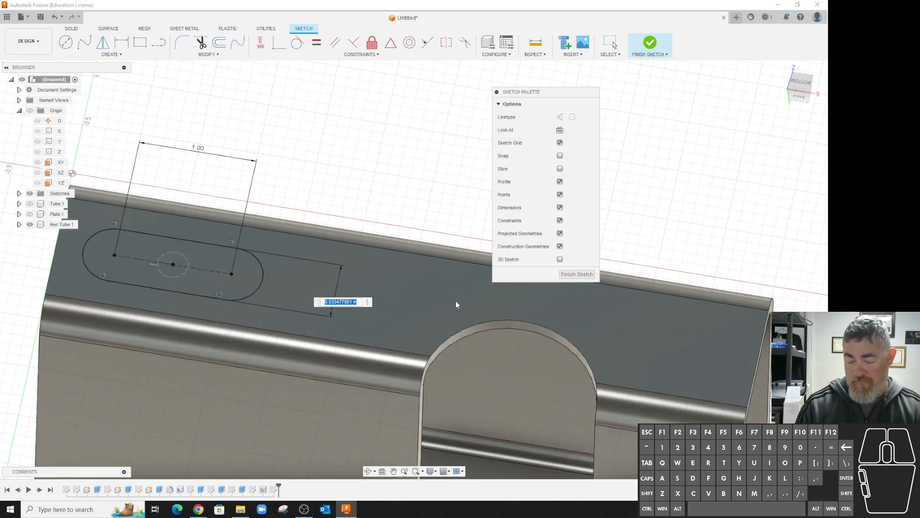
pyautogui.write('.5')
pyautogui.press('Return')
pyautogui.click(653, 45)
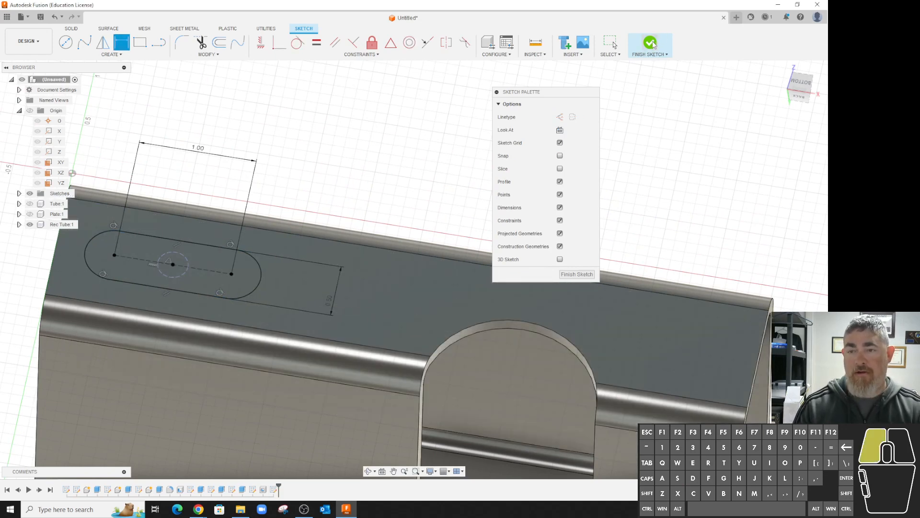
# Extrude the slot profile as a cut, using the To Object extent up to the inner face of the same tube wall.
pyautogui.click(103, 42)
pyautogui.click(131, 257)
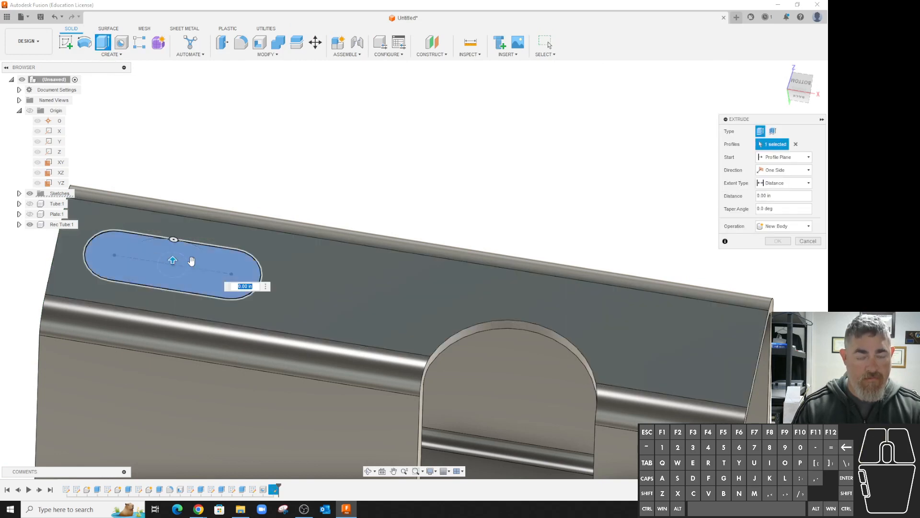
pyautogui.scroll(-3, 235, 233)
pyautogui.keyDown('shift'); pyautogui.moveTo(642, 197); pyautogui.dragTo(544, 181, button='middle'); pyautogui.keyUp('shift')
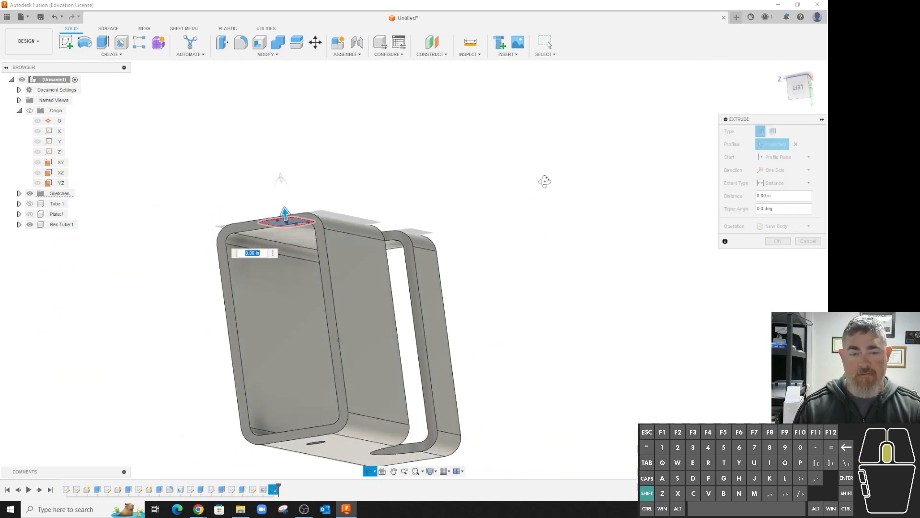
pyautogui.click(786, 183)
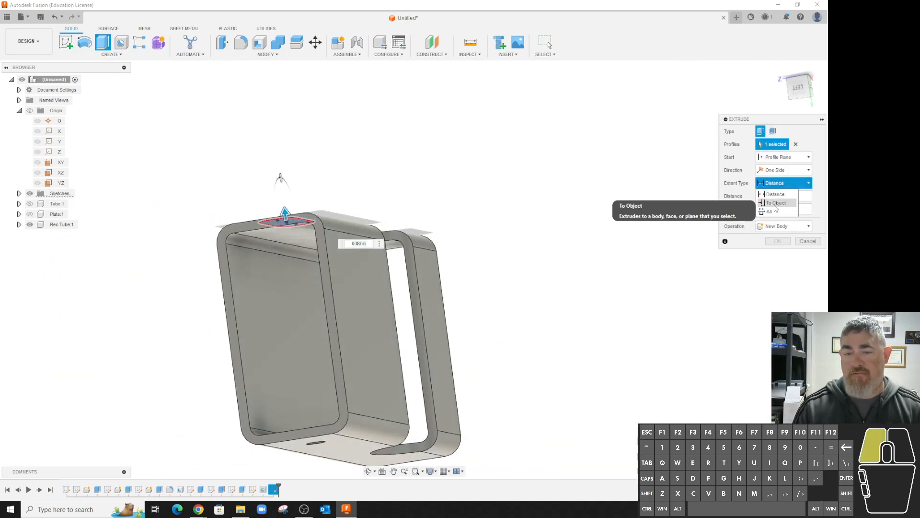
pyautogui.click(774, 202)
pyautogui.click(289, 239)
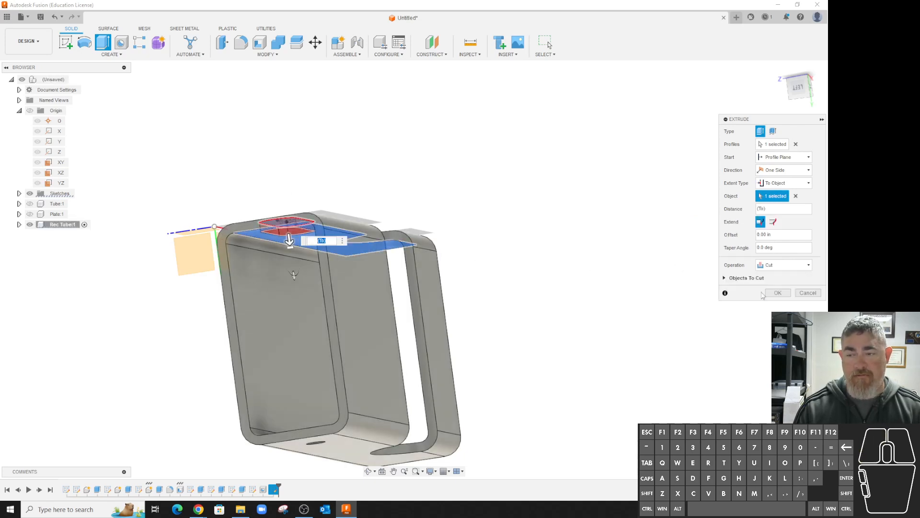
pyautogui.click(777, 293)
pyautogui.keyDown('shift'); pyautogui.moveTo(485, 201); pyautogui.dragTo(404, 315, button='middle'); pyautogui.keyUp('shift')
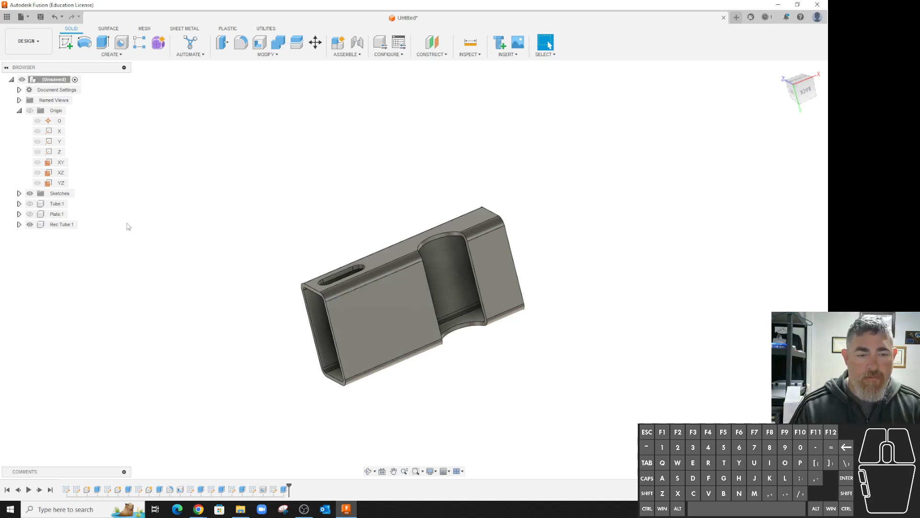
# Hide the Rec Tube component and show the round Tube component.
pyautogui.scroll(-1, 146, 243)
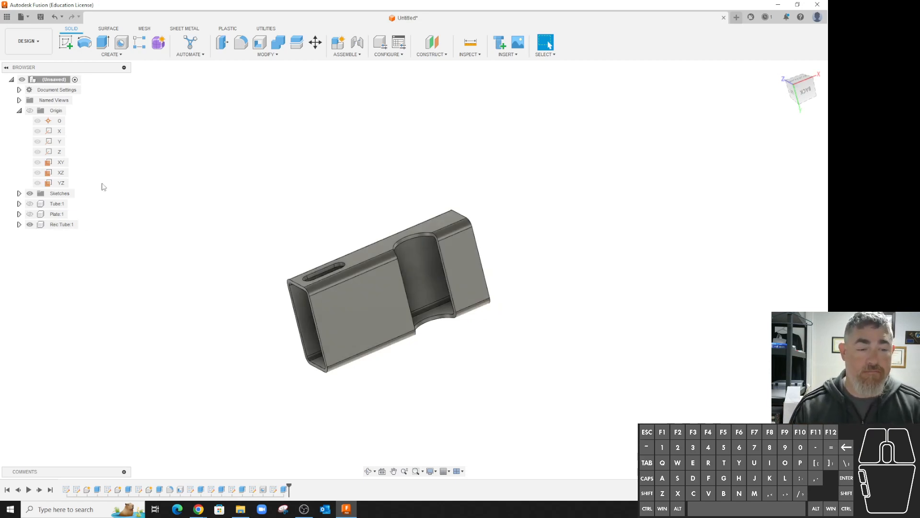
pyautogui.click(29, 224)
pyautogui.click(30, 203)
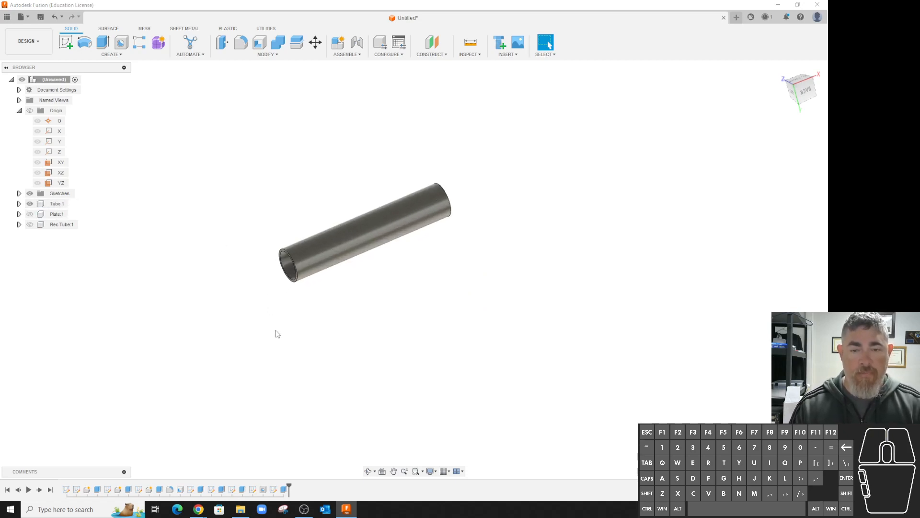
# Extrude the round tube's annular end face outward about 7.4 in as a new component.
pyautogui.moveTo(275, 331)
pyautogui.keyDown('shift'); pyautogui.mouseDown(button='middle')
pyautogui.moveTo(295, 311)
pyautogui.moveTo(287, 318)
pyautogui.mouseUp(button='middle'); pyautogui.keyUp('shift')
pyautogui.scroll(4, 303, 266)
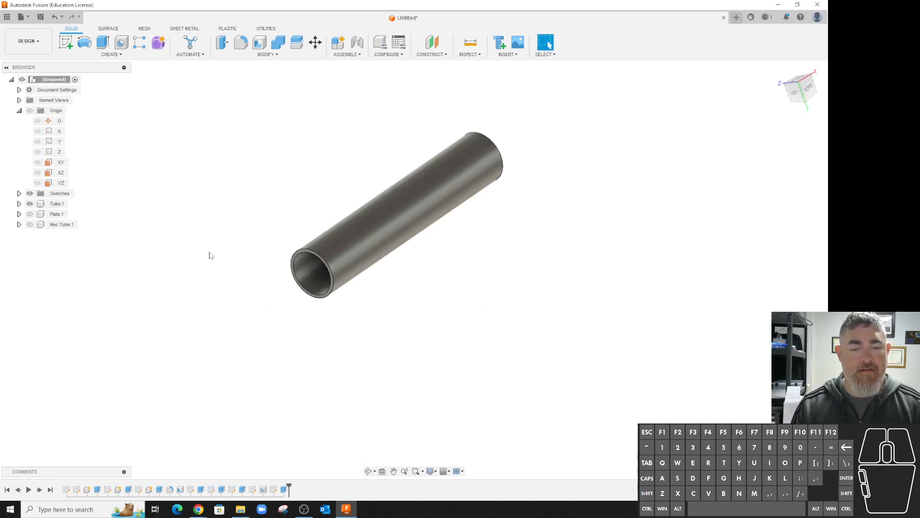
pyautogui.click(103, 44)
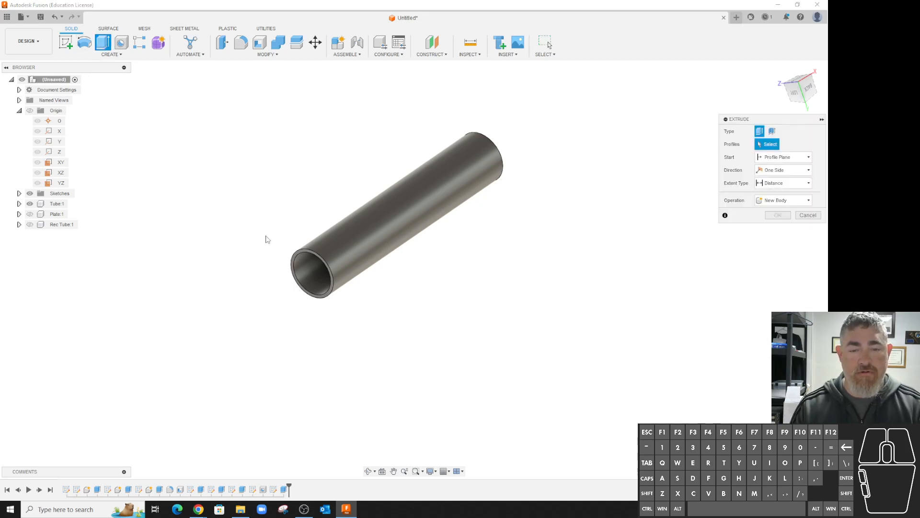
pyautogui.click(296, 257)
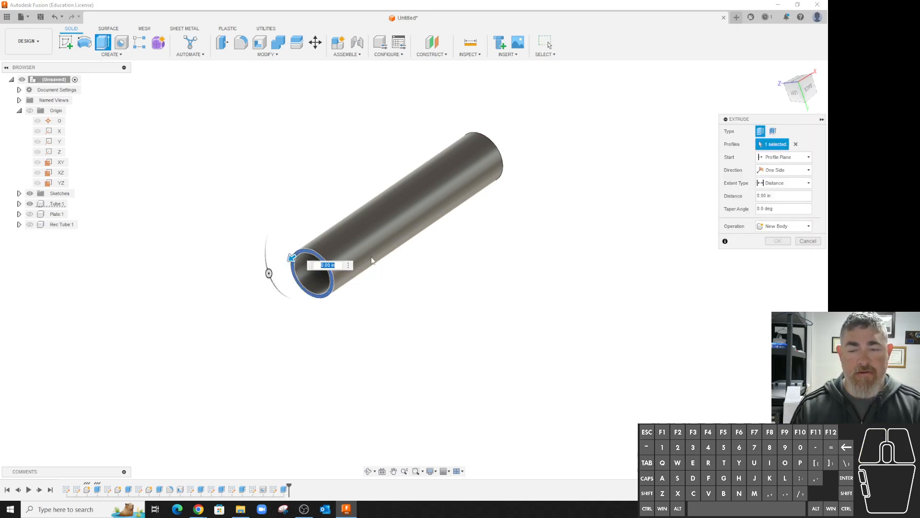
pyautogui.click(784, 226)
pyautogui.click(778, 276)
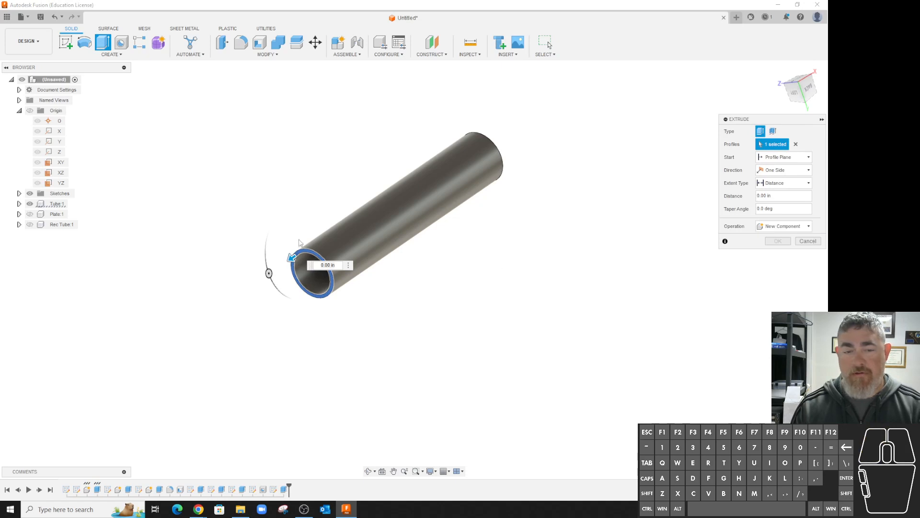
pyautogui.moveTo(292, 257); pyautogui.dragTo(18, 394)
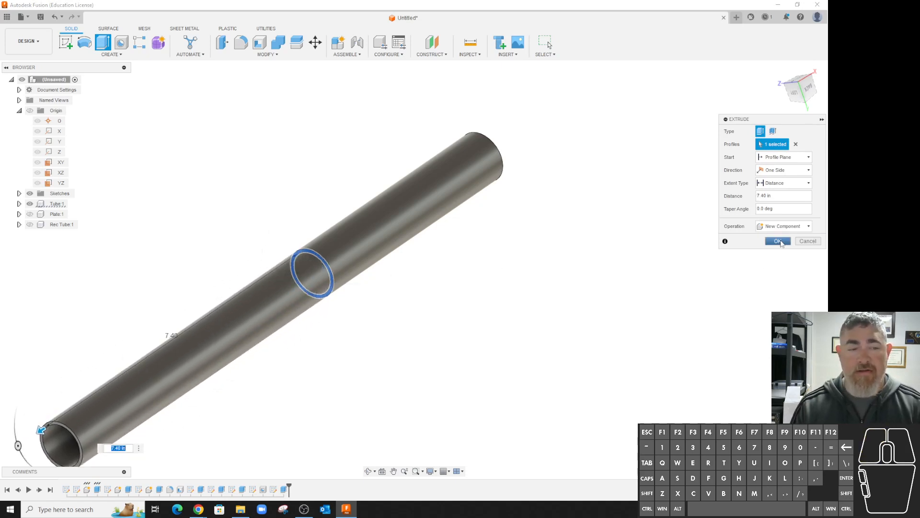
pyautogui.click(778, 241)
pyautogui.scroll(-3, 355, 236)
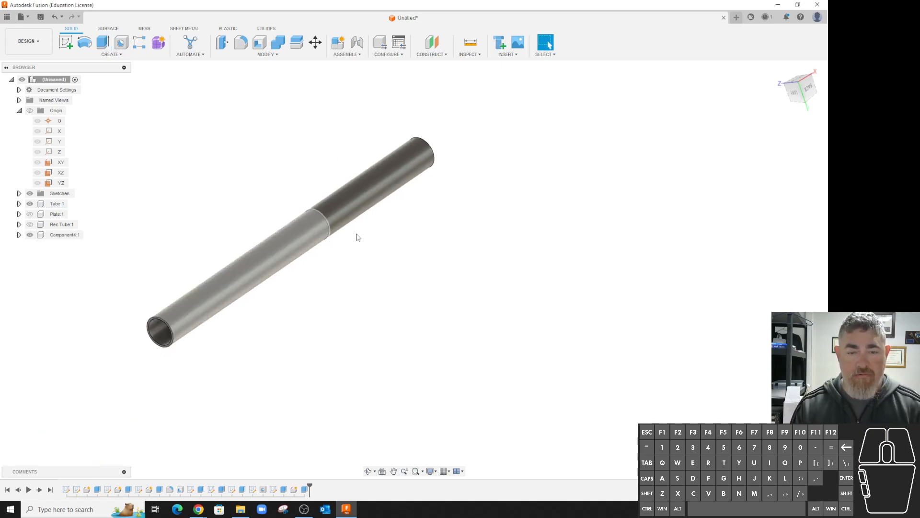
pyautogui.moveTo(355, 237); pyautogui.dragTo(433, 296)
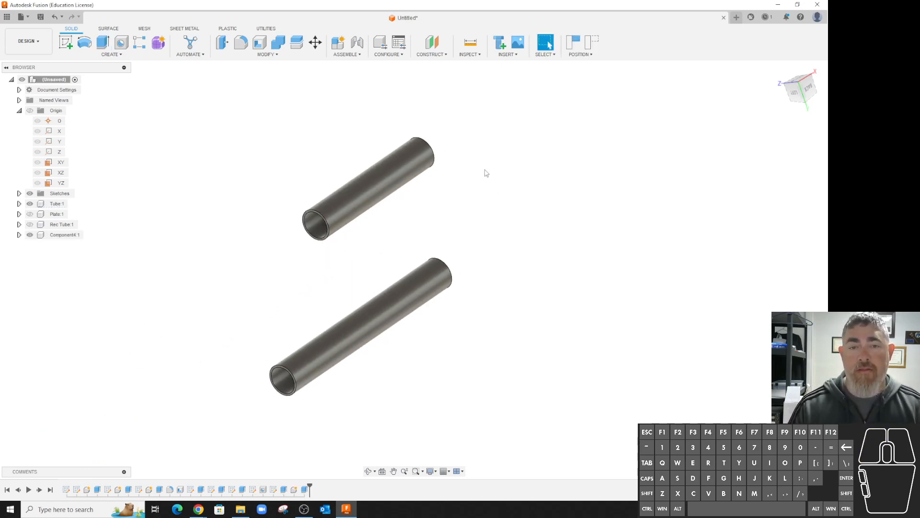
pyautogui.click(359, 44)
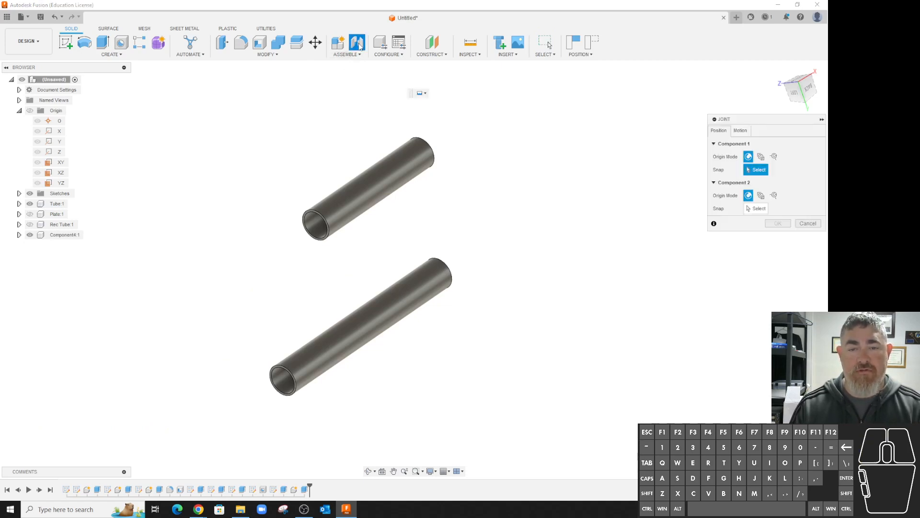
pyautogui.click(438, 271)
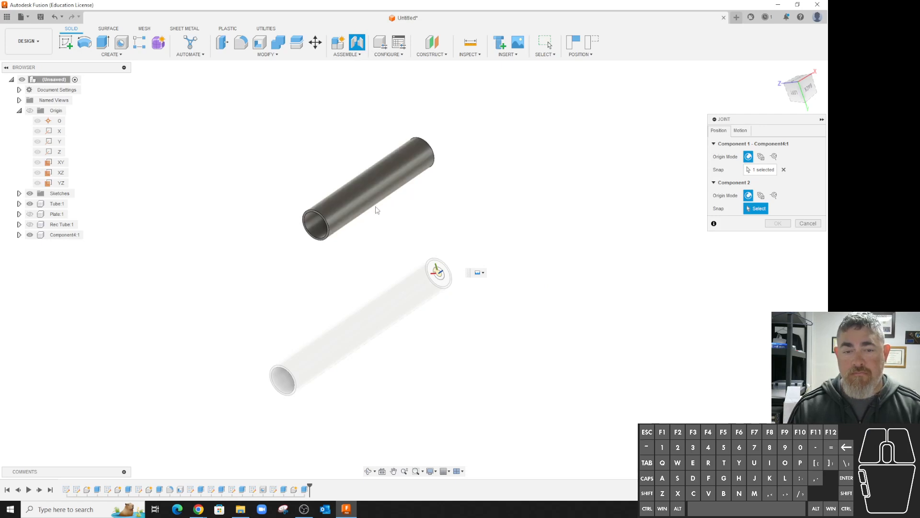
pyautogui.click(761, 195)
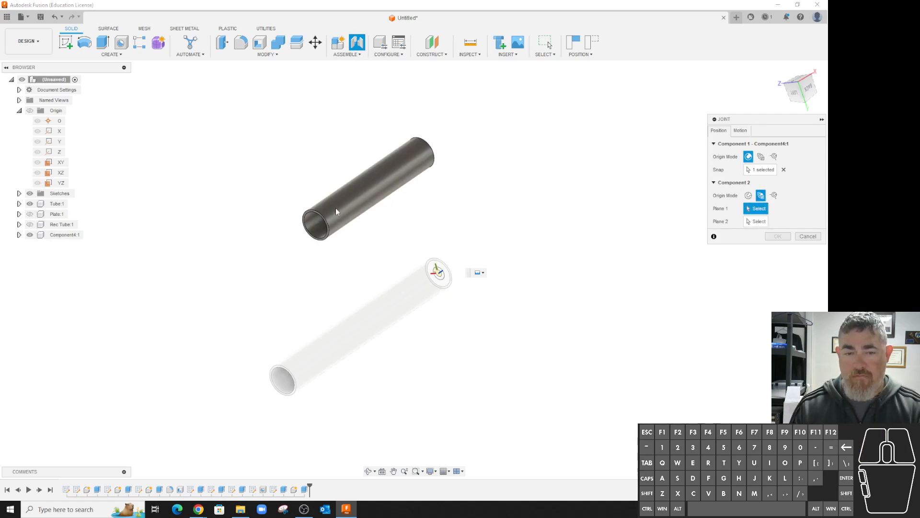
pyautogui.click(329, 231)
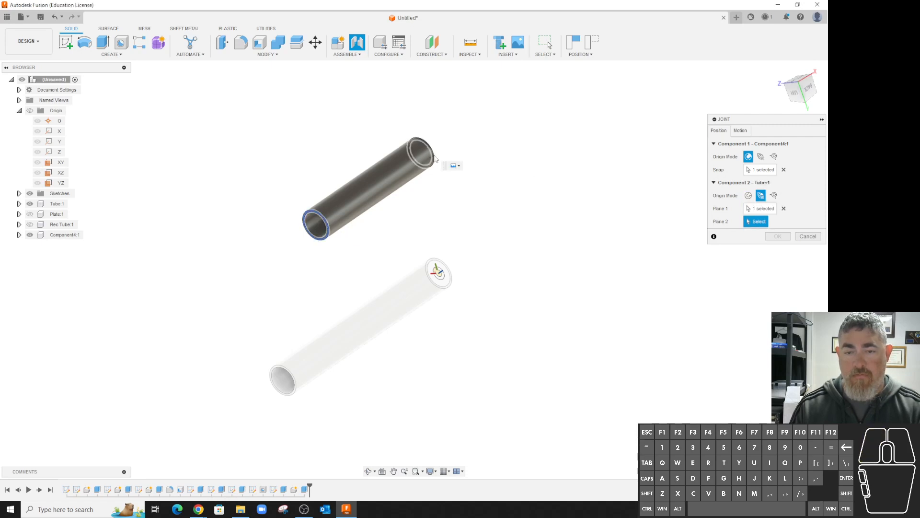
pyautogui.click(434, 159)
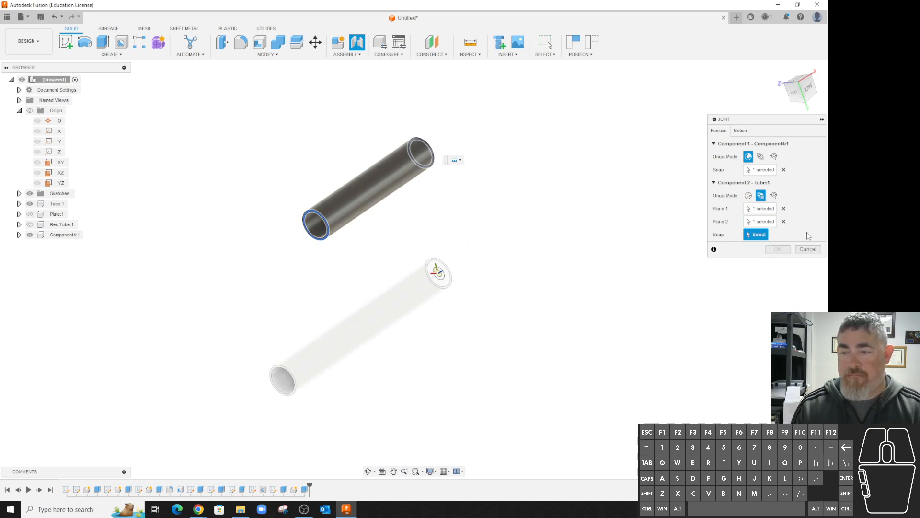
pyautogui.click(346, 211)
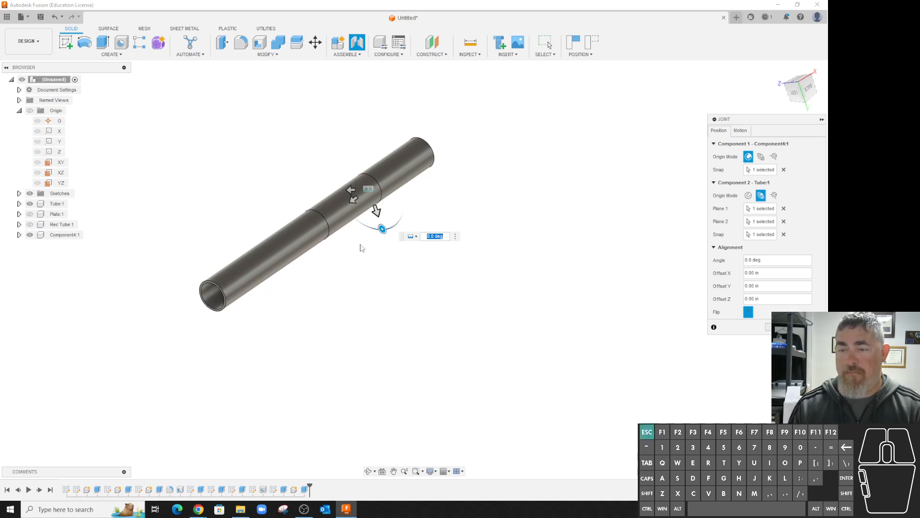
pyautogui.press('Escape')
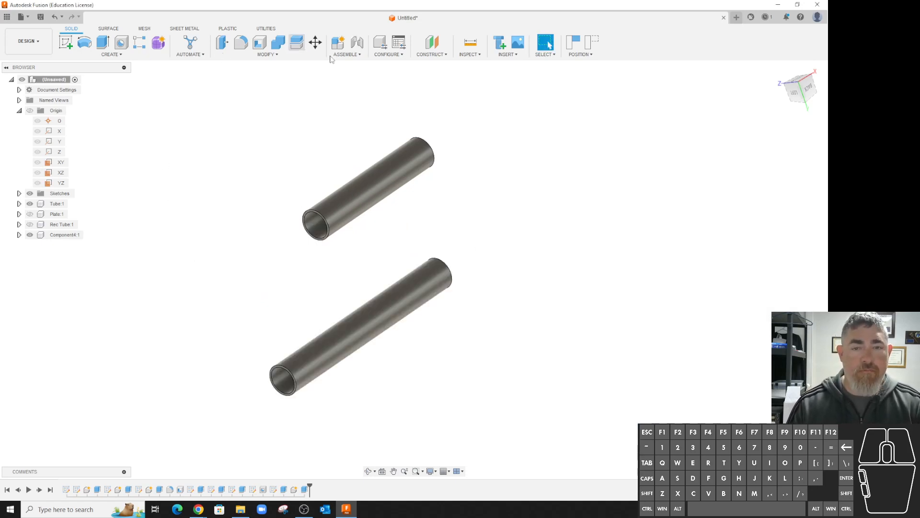
# Place a joint origin midway between the original round tube's two end faces, snapping it to the tube's cylindrical face.
pyautogui.click(346, 53)
pyautogui.click(347, 98)
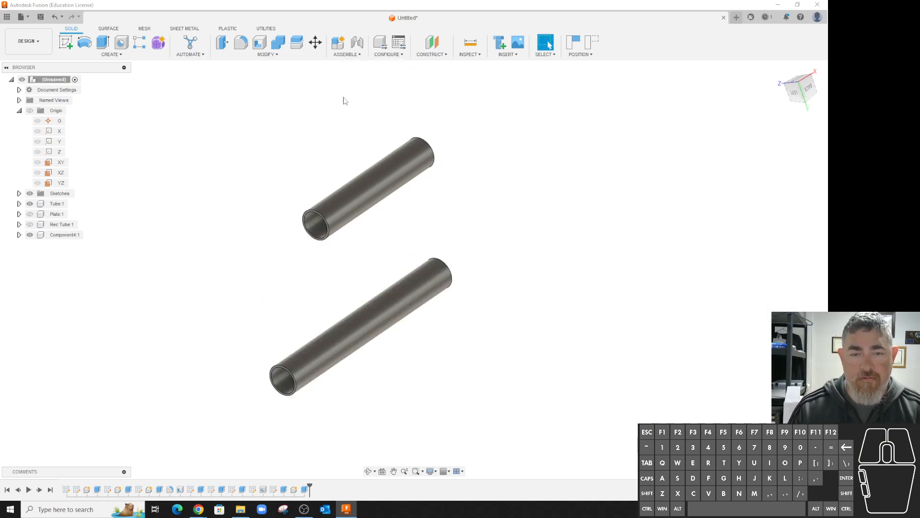
pyautogui.click(429, 271)
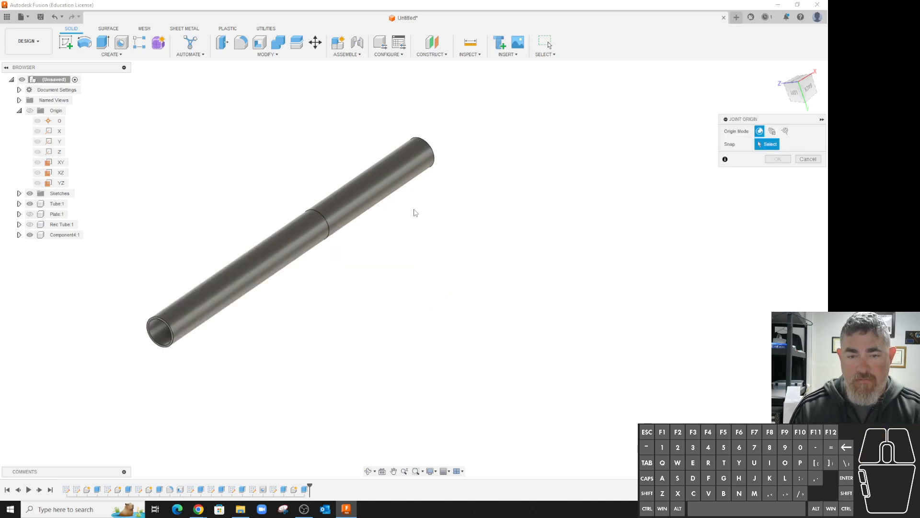
pyautogui.click(433, 152)
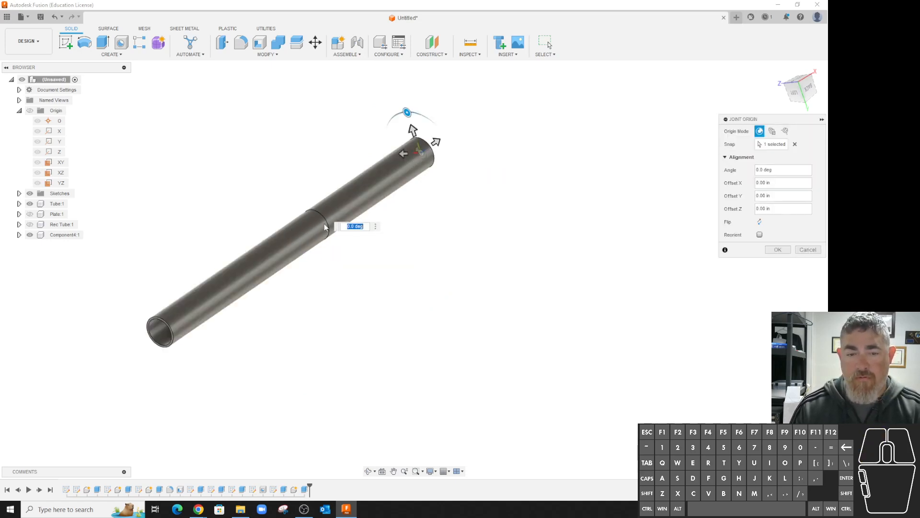
pyautogui.click(771, 131)
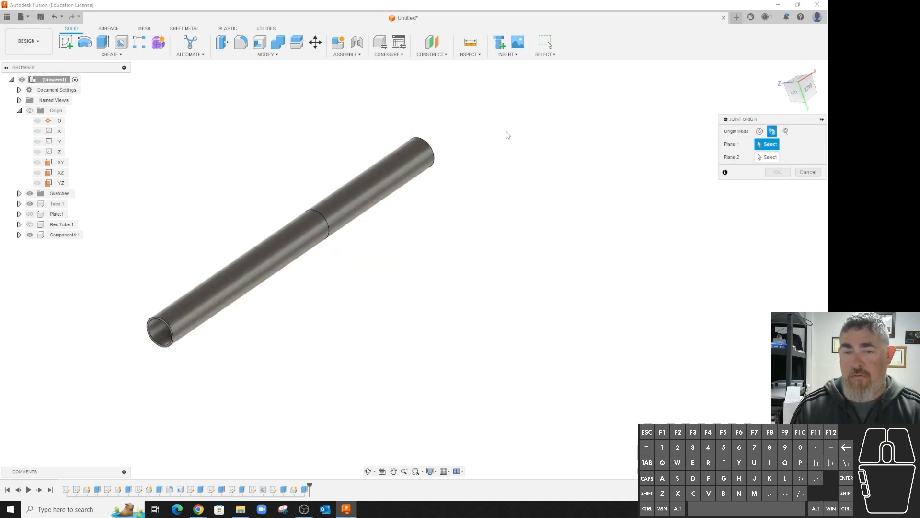
pyautogui.click(431, 152)
pyautogui.click(324, 220)
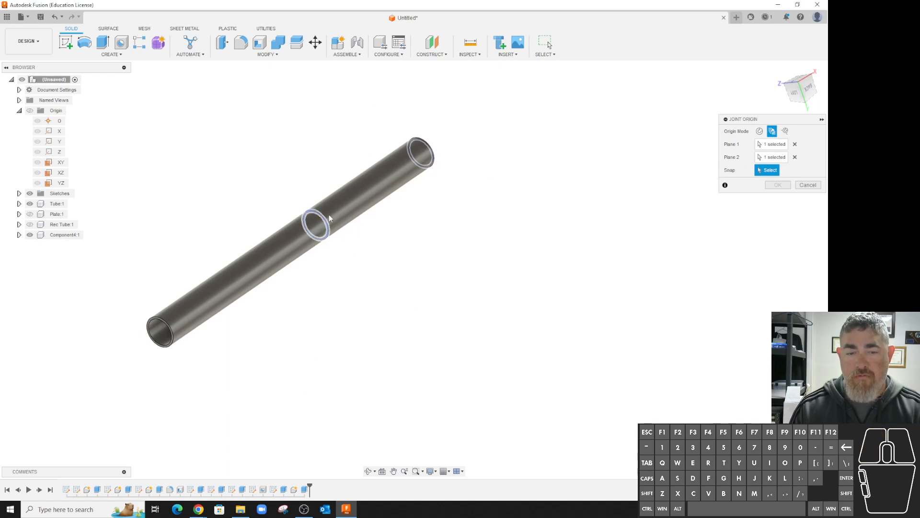
pyautogui.click(351, 200)
# Reorient the joint origin's Z axis using the XZ origin plane and create the joint origin.
pyautogui.click(759, 260)
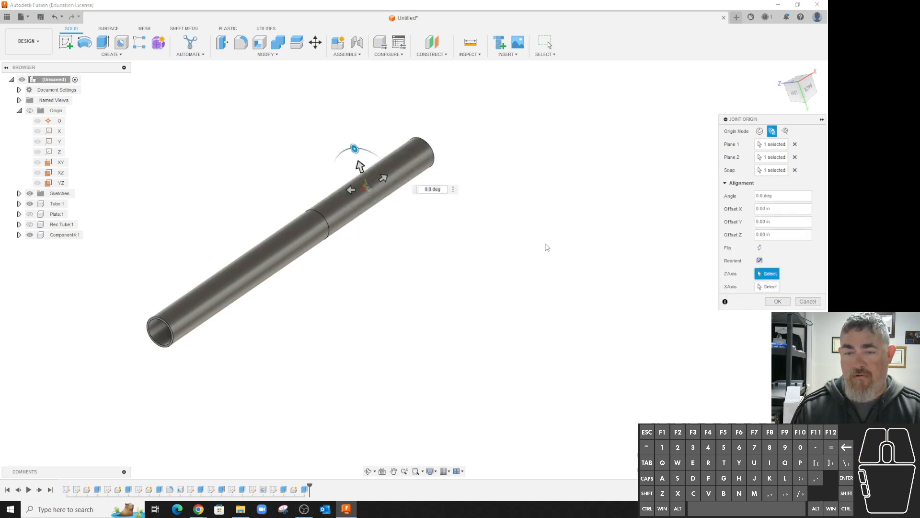
pyautogui.click(64, 176)
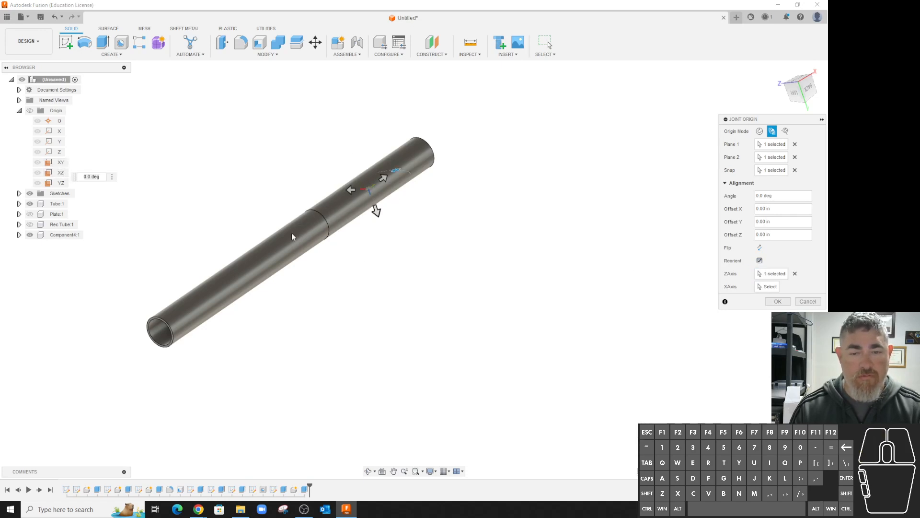
pyautogui.click(777, 301)
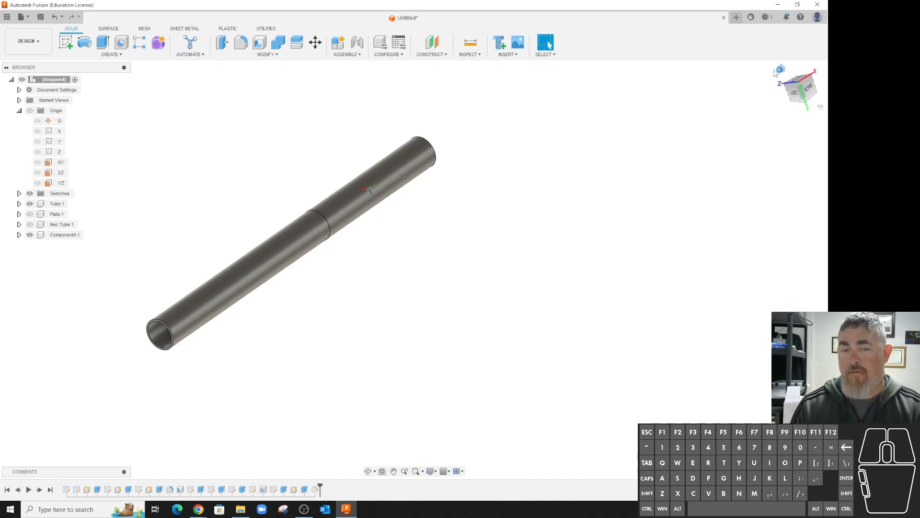
# Join the far end center of the new long tube to the joint origin on the original tube.
pyautogui.click(352, 44)
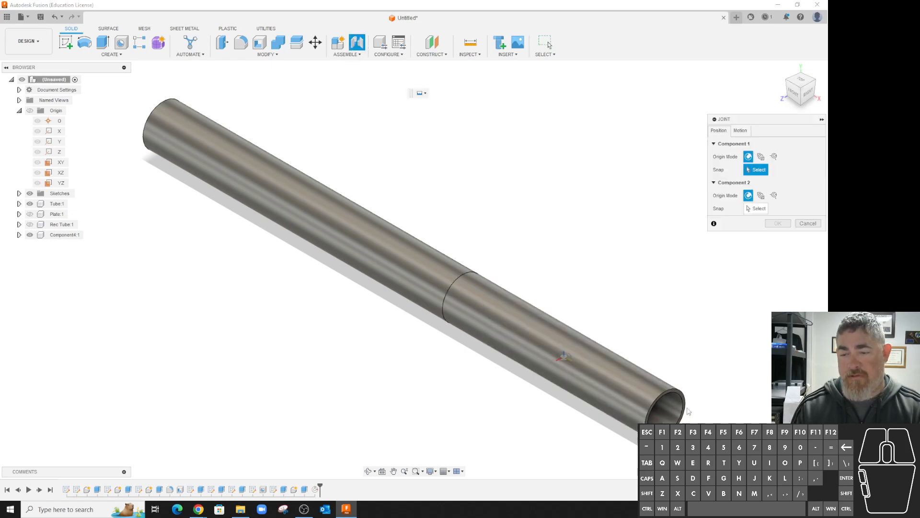
pyautogui.click(162, 123)
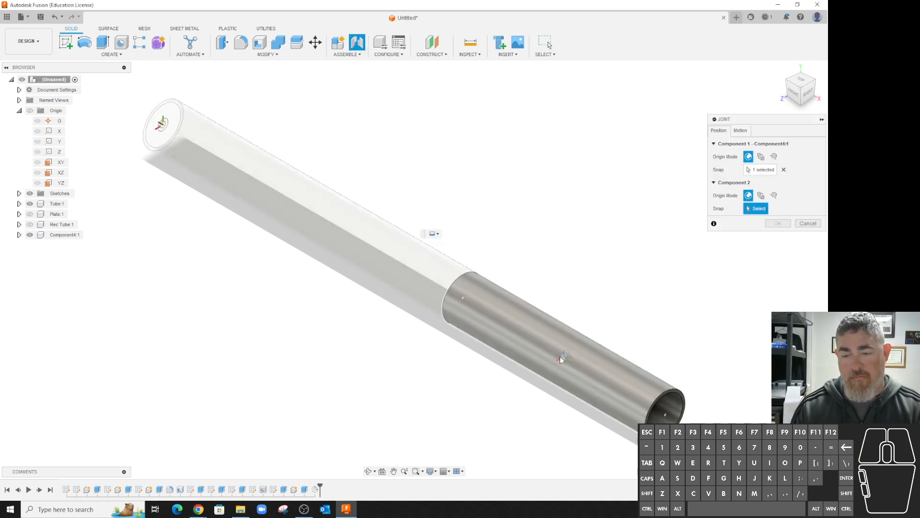
pyautogui.click(562, 358)
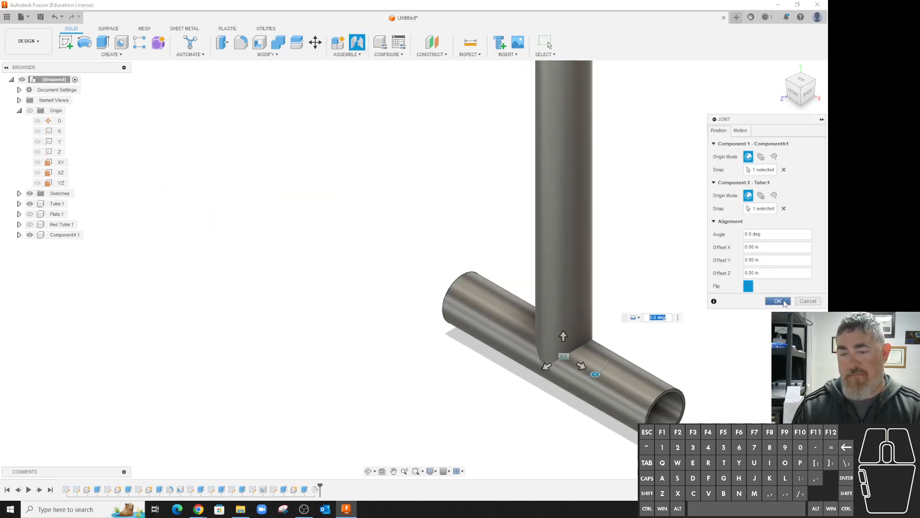
pyautogui.click(777, 301)
# Create a sketch on the original tube's open end face and finish it with only the face's projected outline.
pyautogui.scroll(-3, 650, 356)
pyautogui.keyDown('shift'); pyautogui.moveTo(651, 355); pyautogui.dragTo(617, 324, button='middle'); pyautogui.keyUp('shift')
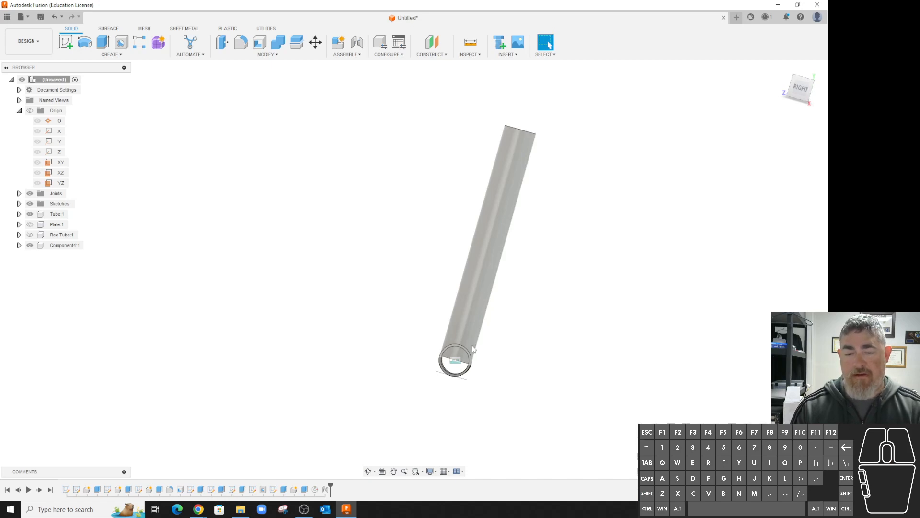
pyautogui.scroll(3, 409, 376)
pyautogui.keyDown('shift'); pyautogui.moveTo(408, 376); pyautogui.dragTo(433, 401, button='middle'); pyautogui.keyUp('shift')
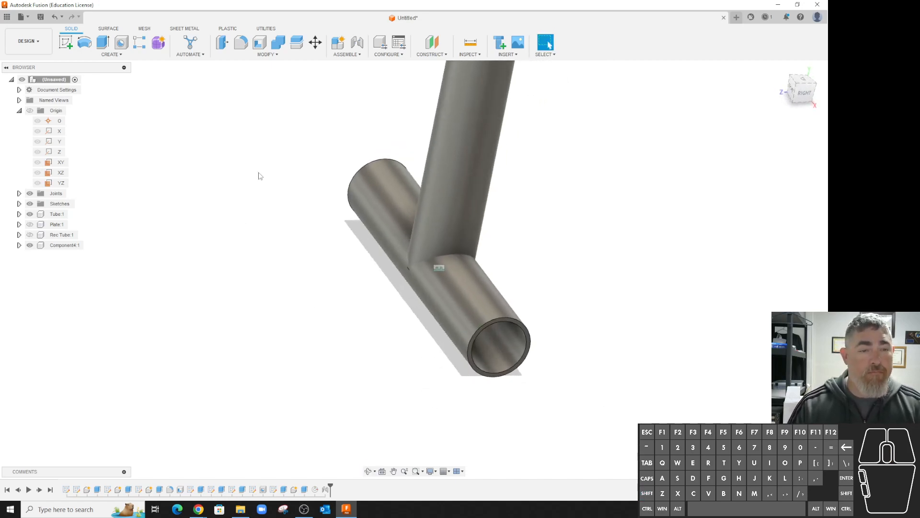
pyautogui.click(66, 42)
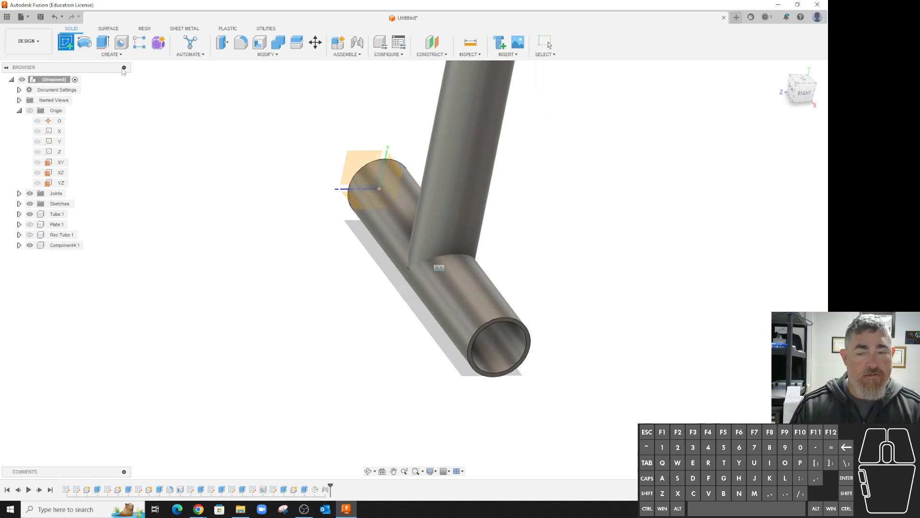
pyautogui.click(519, 326)
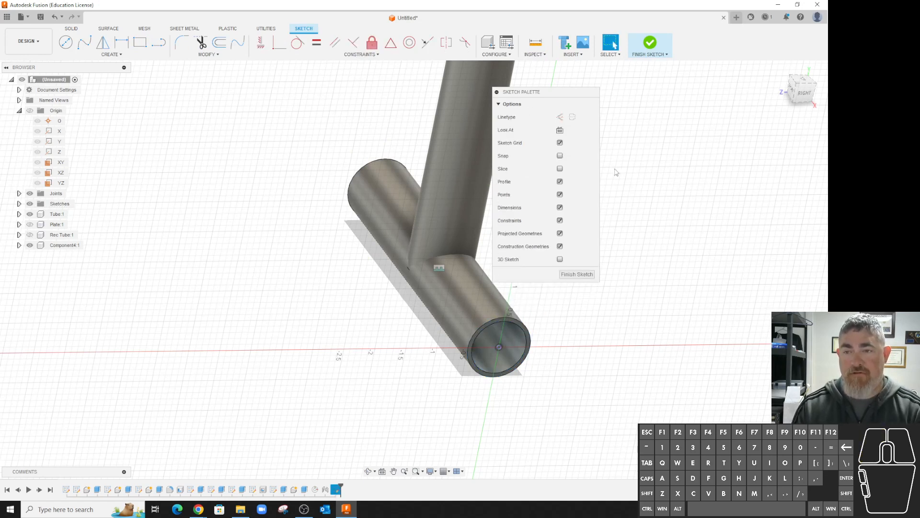
pyautogui.click(651, 44)
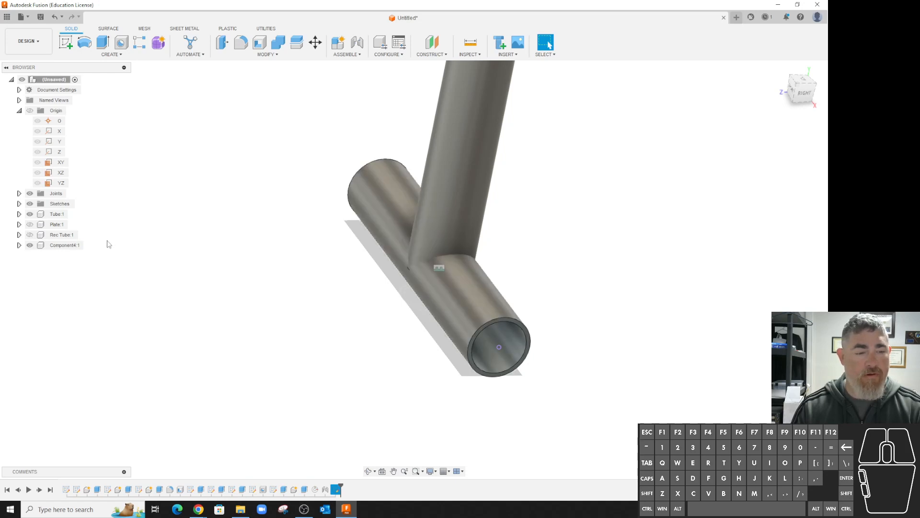
# Hide the original round tube and extrude its full end-face profile as a 6.60 in cut through the long tube's end.
pyautogui.click(29, 214)
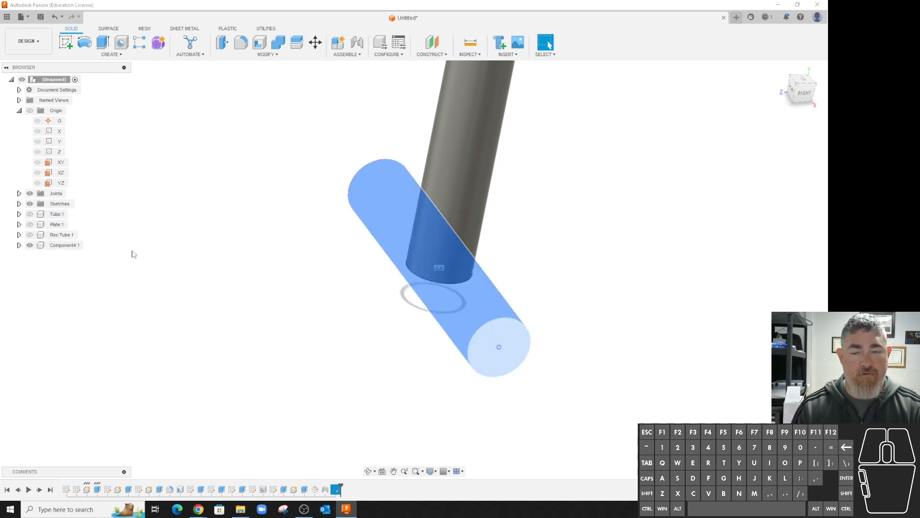
pyautogui.click(103, 44)
pyautogui.click(501, 352)
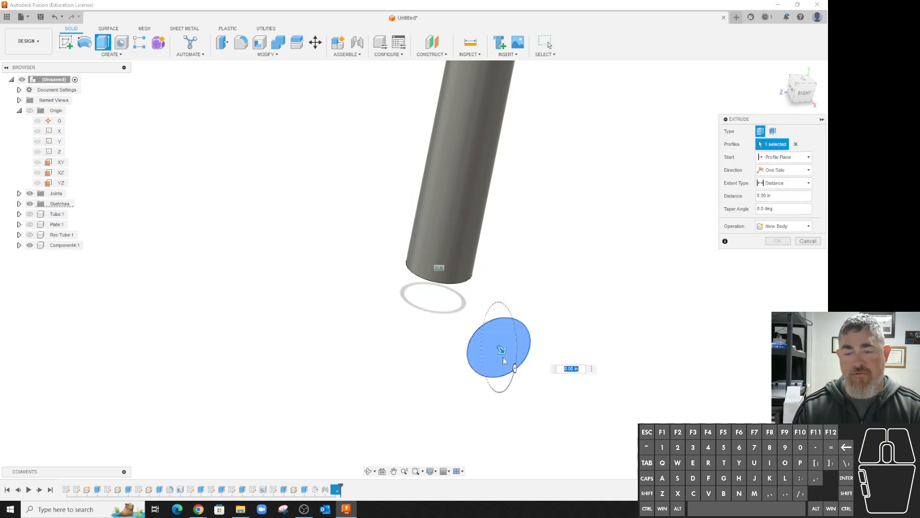
pyautogui.moveTo(508, 358); pyautogui.dragTo(303, 173)
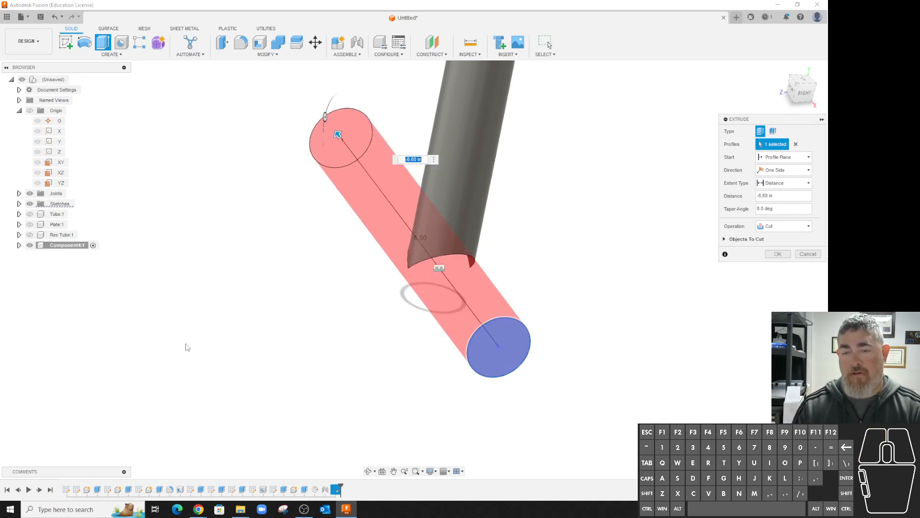
pyautogui.click(778, 254)
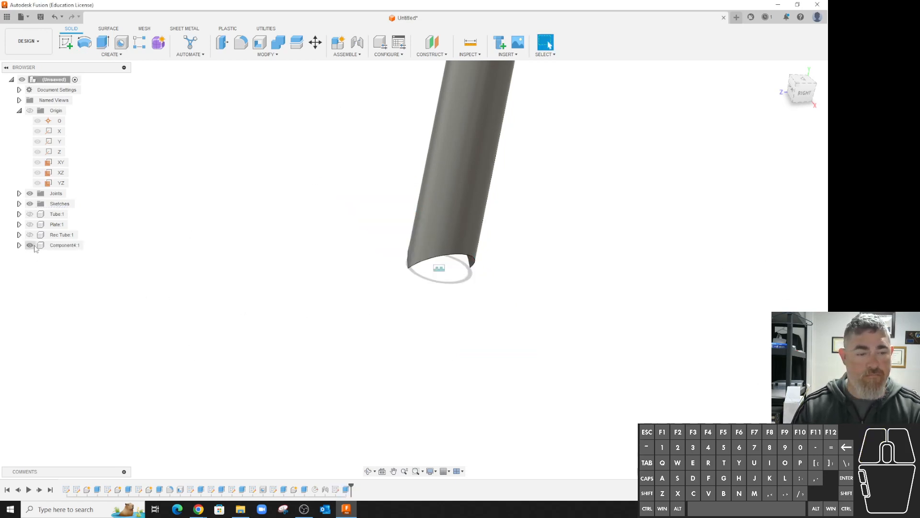
# Show the original round tube again and inspect the coped end of the long tube against it.
pyautogui.click(29, 214)
pyautogui.keyDown('shift'); pyautogui.moveTo(236, 331); pyautogui.dragTo(216, 303, button='middle'); pyautogui.keyUp('shift')
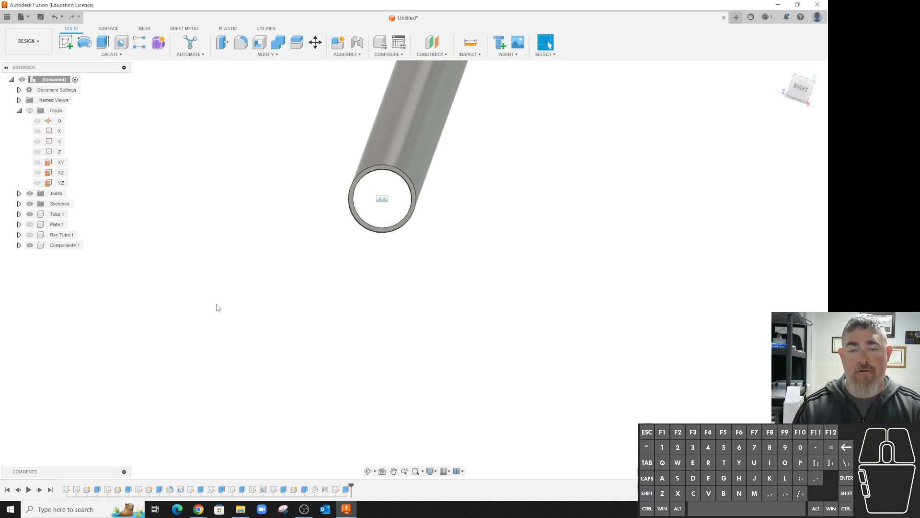
pyautogui.scroll(-4, 215, 307)
pyautogui.keyDown('shift'); pyautogui.moveTo(347, 221); pyautogui.dragTo(293, 286, button='middle'); pyautogui.keyUp('shift')
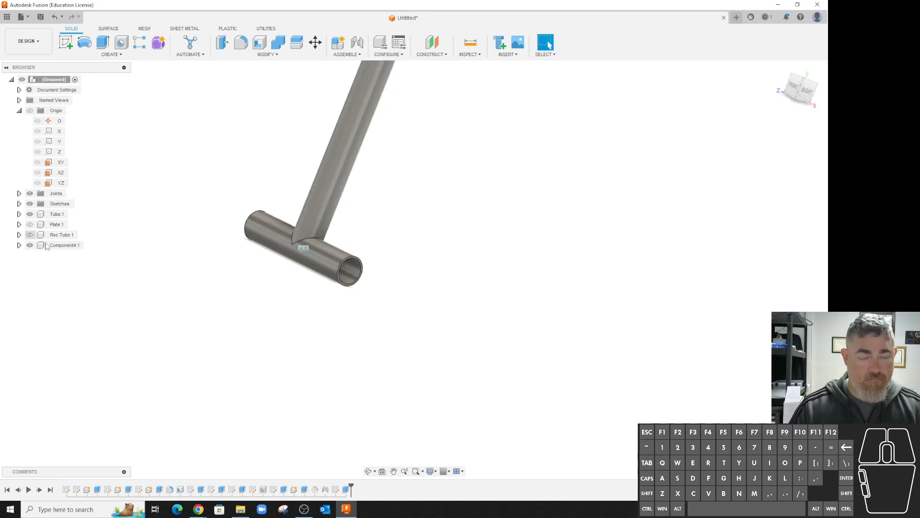
# Undo the cope cut, its sketch, the joint, the joint origin and the long tube, back to the rectangular tube alone.
pyautogui.hotkey('ctrl', 'z')
pyautogui.hotkey('ctrl', 'z')
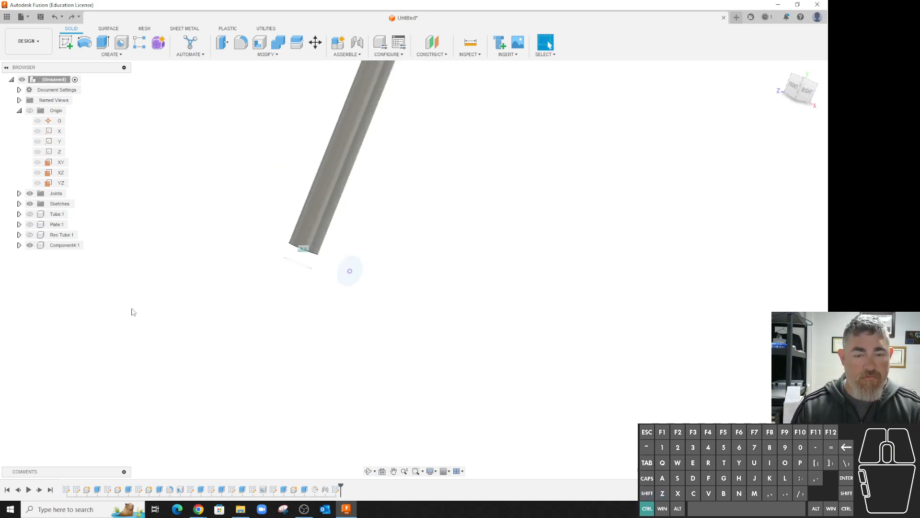
pyautogui.hotkey('ctrl', 'z')
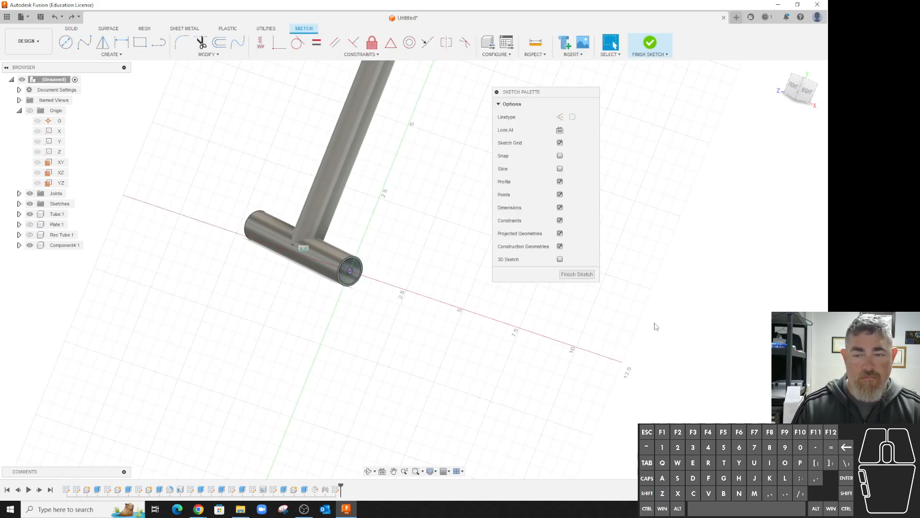
pyautogui.hotkey('ctrl', 'z')
pyautogui.hotkey('ctrl', 'z')
pyautogui.hotkey('ctrl', 'z')
pyautogui.hotkey('ctrl', 'z')
pyautogui.hotkey('ctrl', 'z')
pyautogui.hotkey('ctrl', 'z')
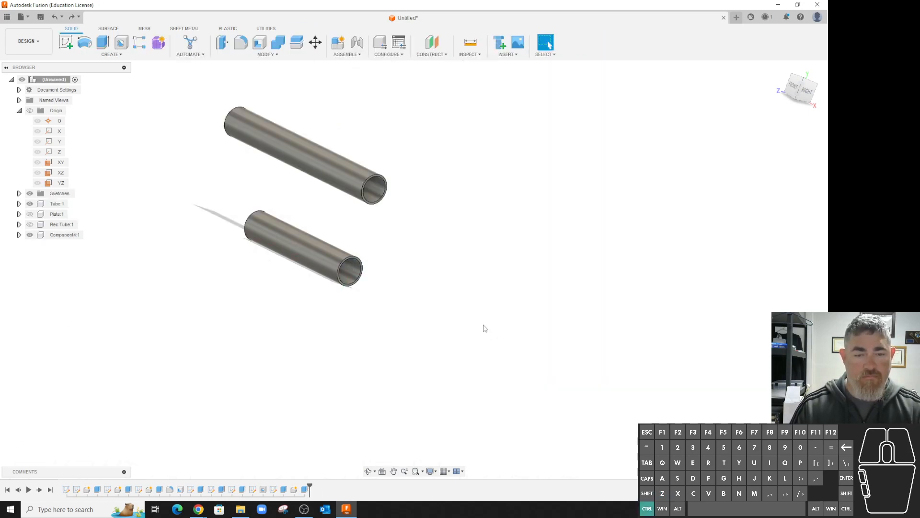
pyautogui.hotkey('ctrl', 'z')
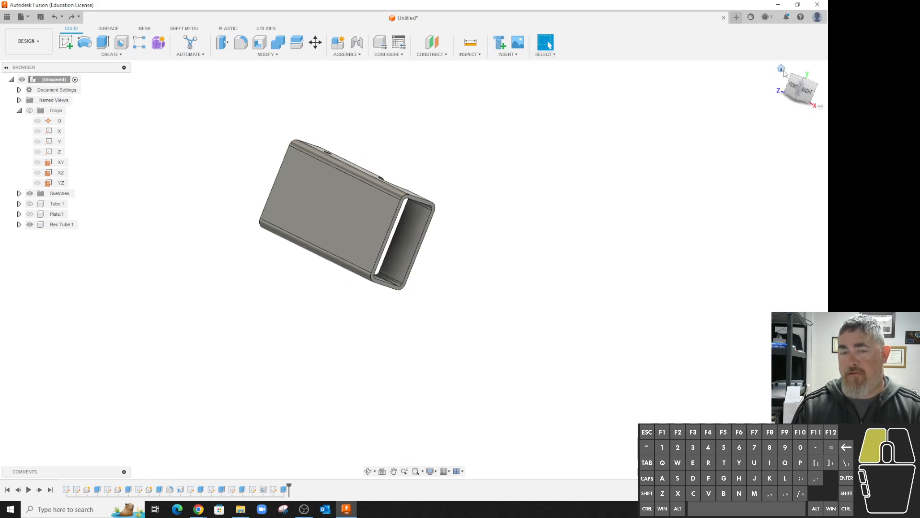
# Create a sketch on the rectangular tube's wide side face and draw a rectangle about 1.6 in high down from its upper edge.
pyautogui.click(782, 70)
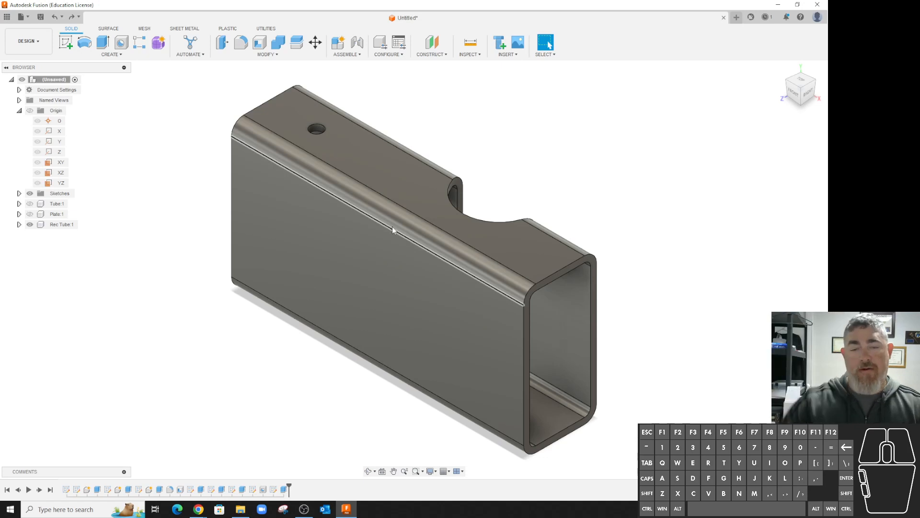
pyautogui.scroll(-1, 225, 278)
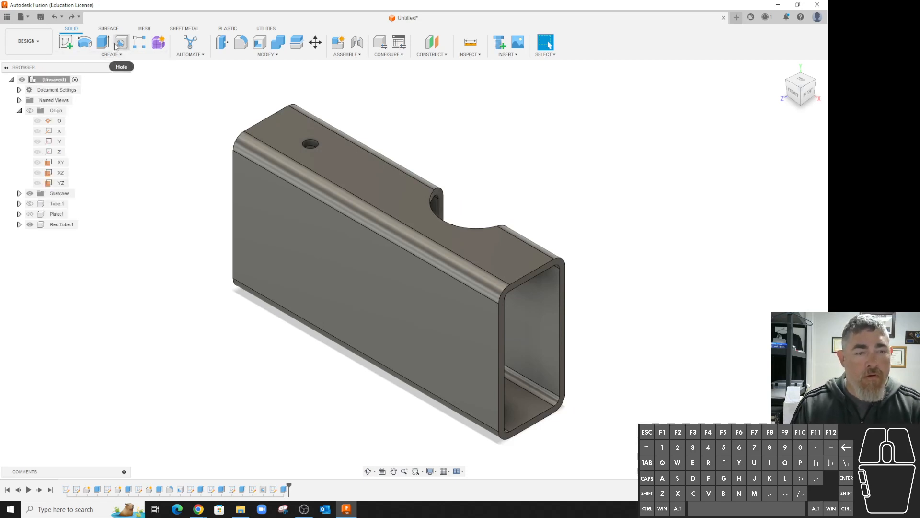
pyautogui.click(66, 42)
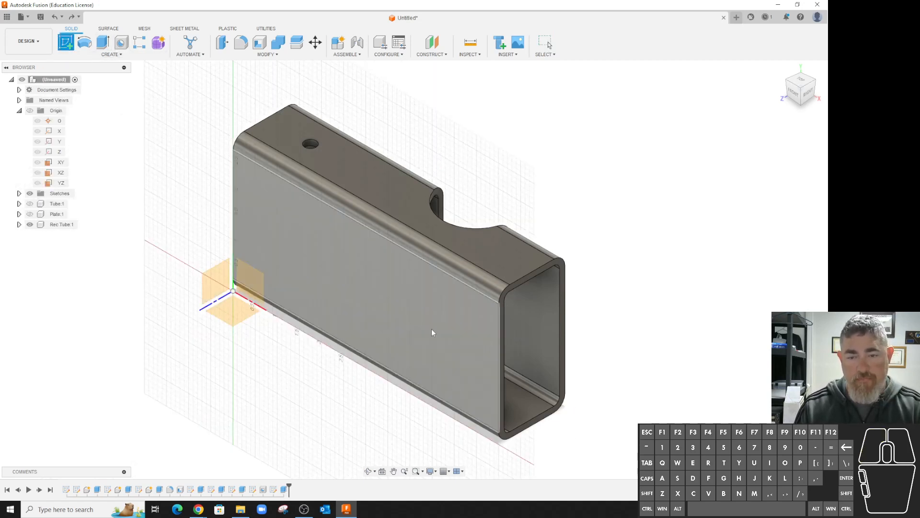
pyautogui.click(405, 294)
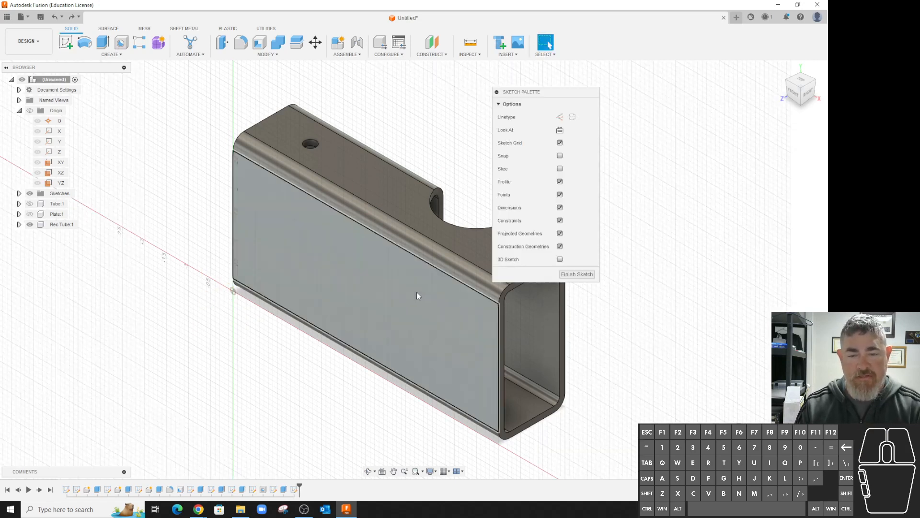
pyautogui.press('r')
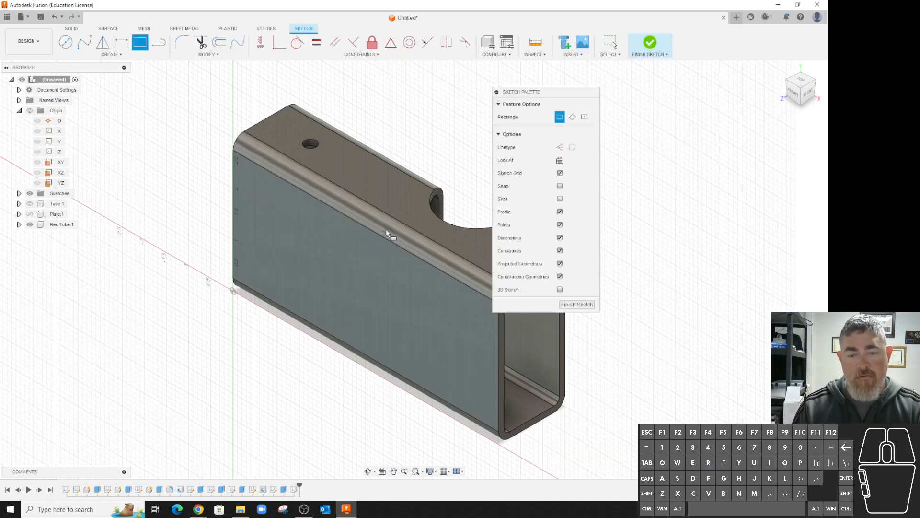
pyautogui.click(388, 218)
pyautogui.click(433, 326)
pyautogui.press('Escape')
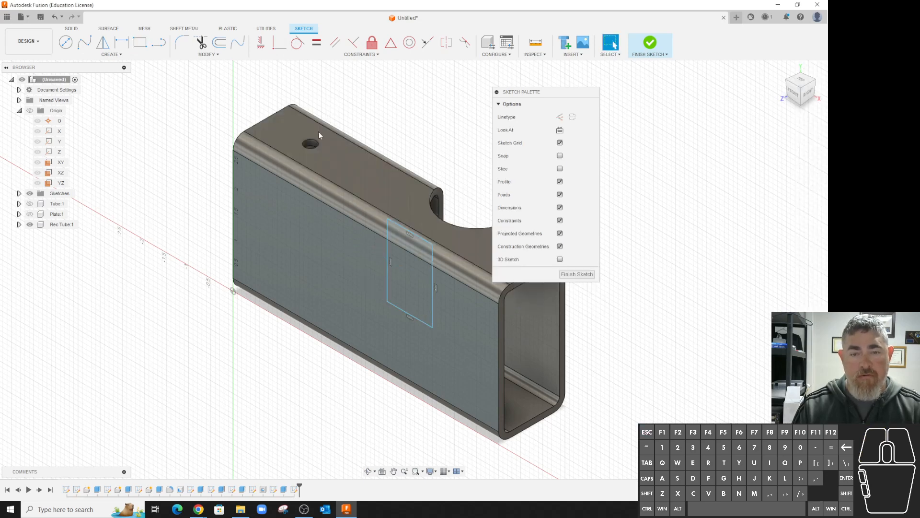
pyautogui.keyDown('ctrl'); pyautogui.click(386, 222); pyautogui.keyUp('ctrl')
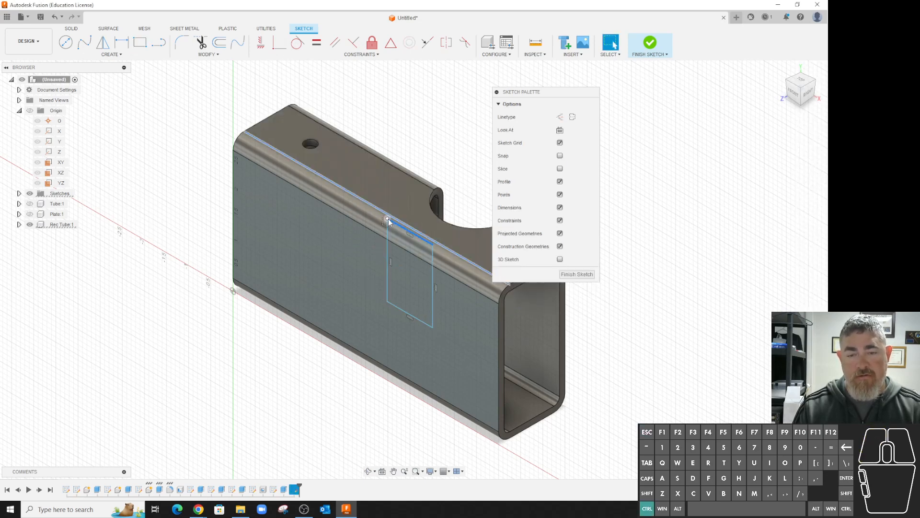
pyautogui.click(416, 123)
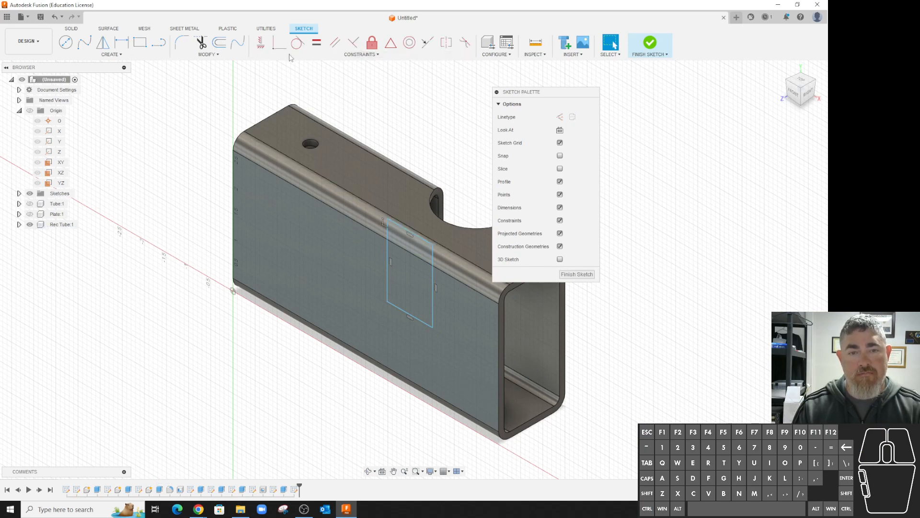
pyautogui.click(279, 43)
pyautogui.press('Escape')
# Project the tube's upper edge into the sketch and make the rectangle's upper corner coincident with the projected line.
pyautogui.click(386, 217)
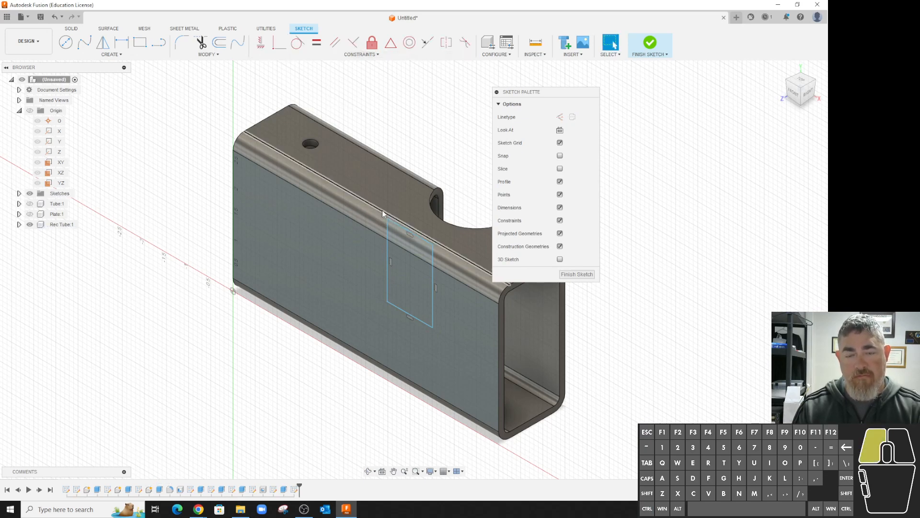
pyautogui.press('p')
pyautogui.press('Return')
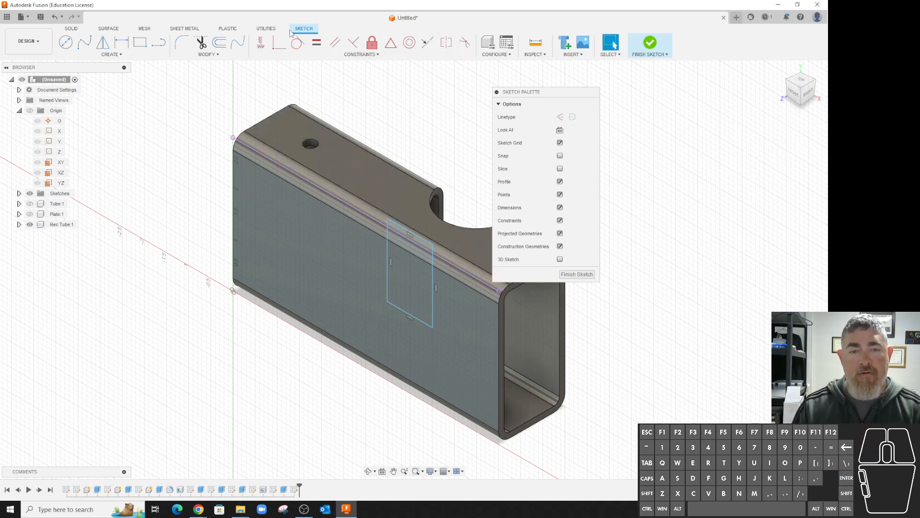
pyautogui.click(278, 44)
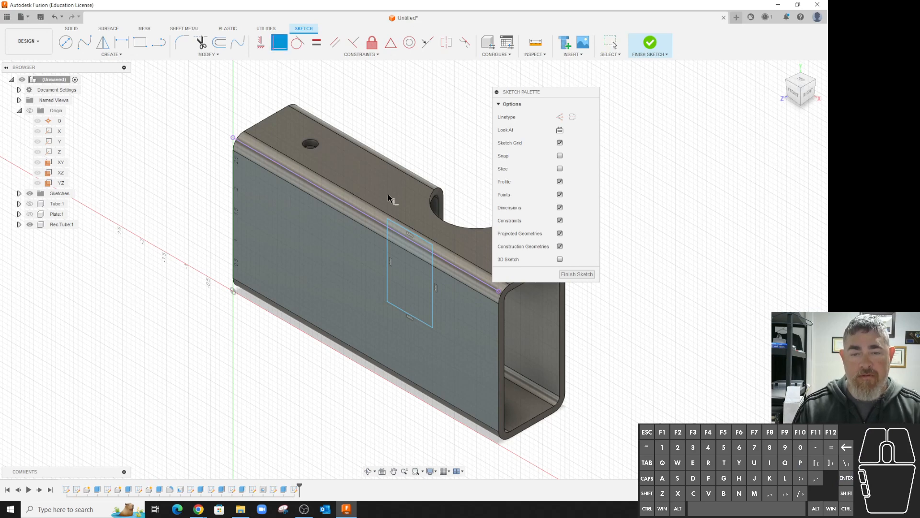
pyautogui.click(382, 228)
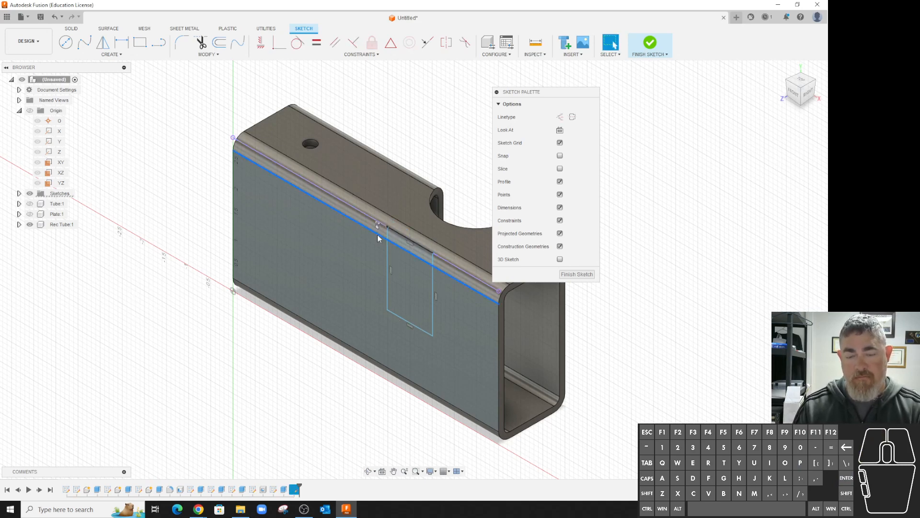
# Dimension the rectangle's height to 1 in and make its vertical side equal to its lower side to form a square.
pyautogui.press('d')
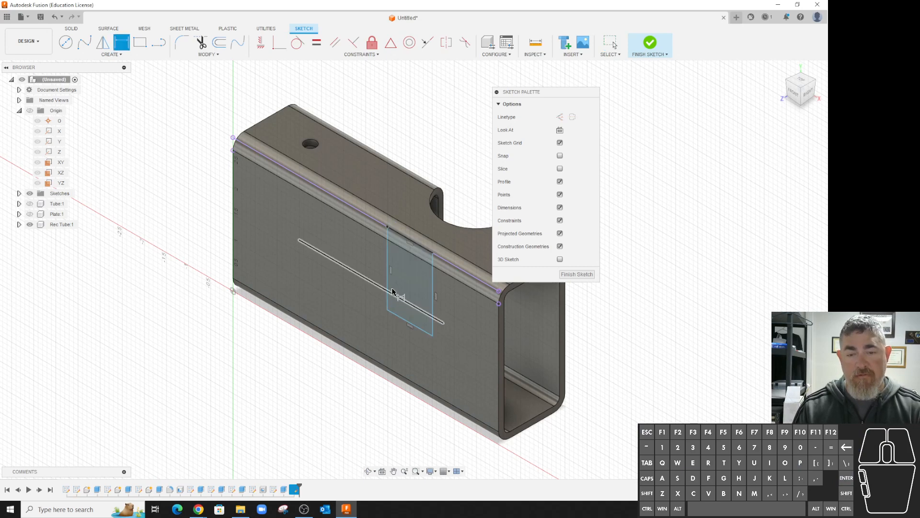
pyautogui.click(387, 288)
pyautogui.click(365, 274)
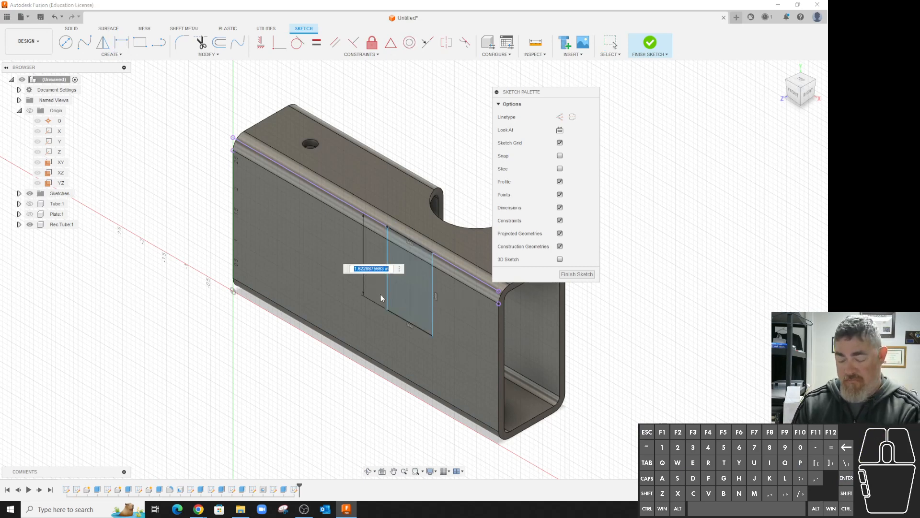
pyautogui.write('1')
pyautogui.press('Return')
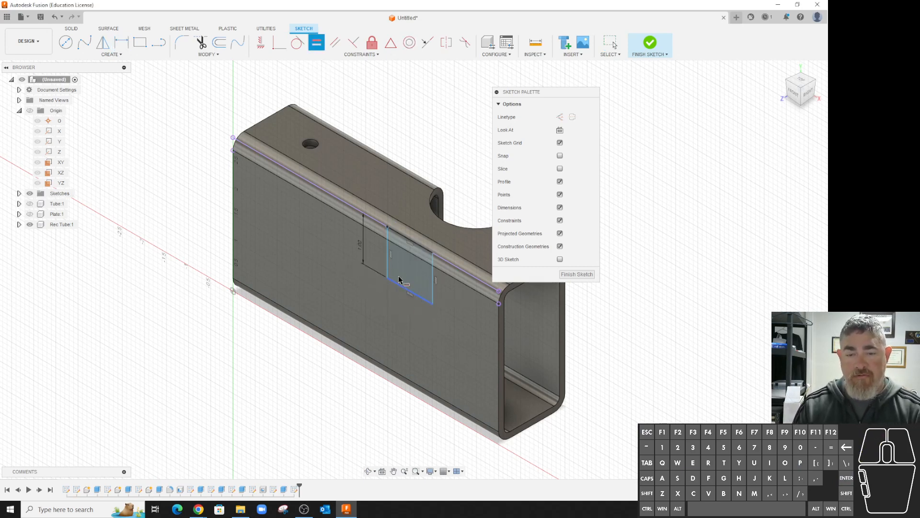
pyautogui.click(389, 261)
pyautogui.click(407, 291)
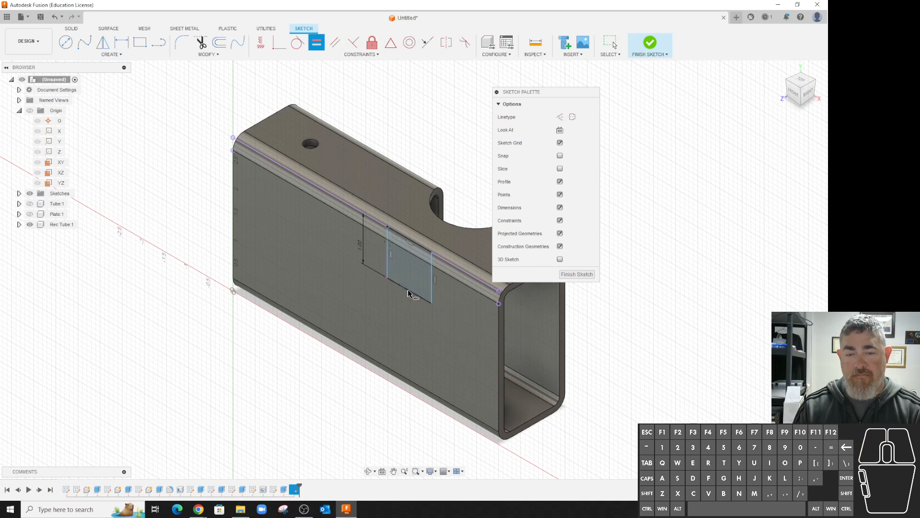
# Dimension the square's nearer vertical side 1.5 in from the tube's notched open end and finish the sketch.
pyautogui.scroll(-3, 414, 326)
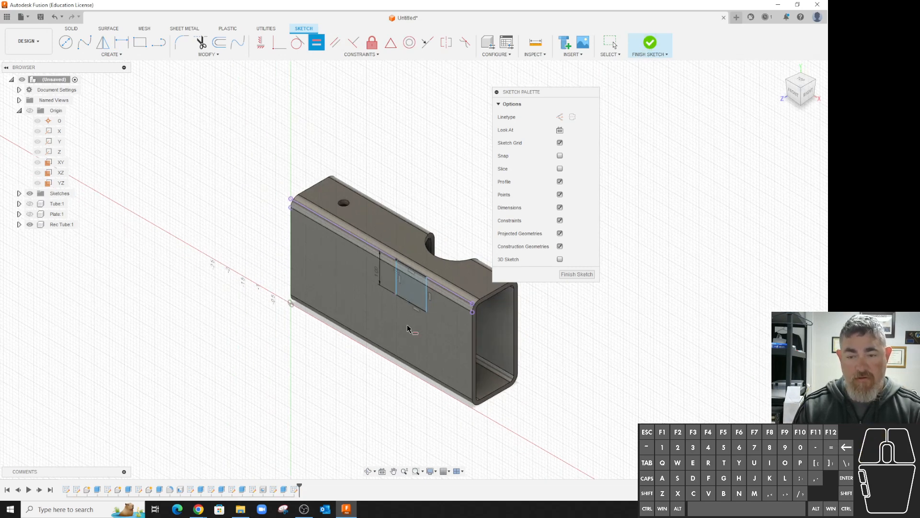
pyautogui.press('d')
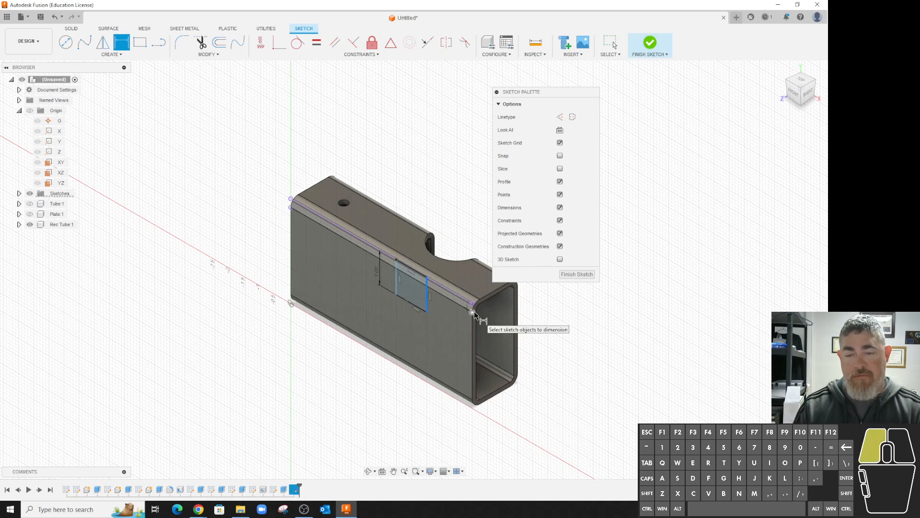
pyautogui.click(472, 308)
pyautogui.click(467, 186)
pyautogui.write('1.5')
pyautogui.press('Return')
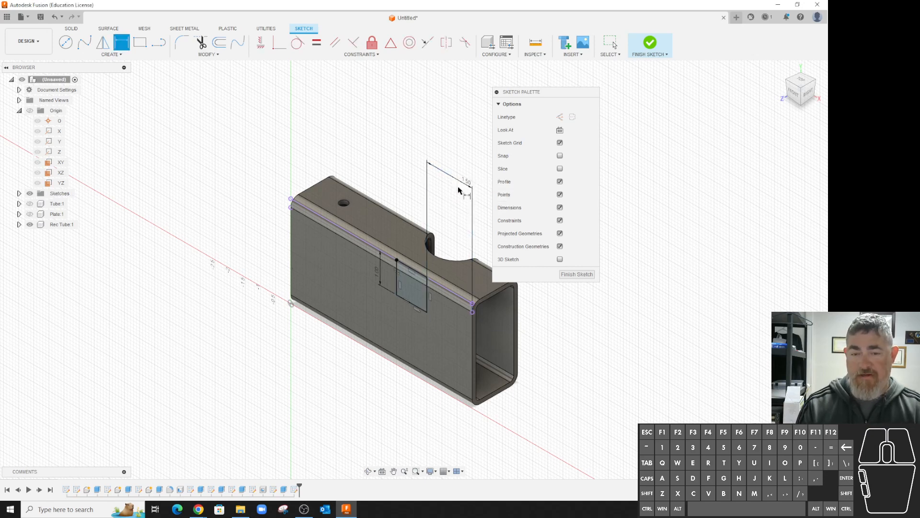
pyautogui.click(655, 45)
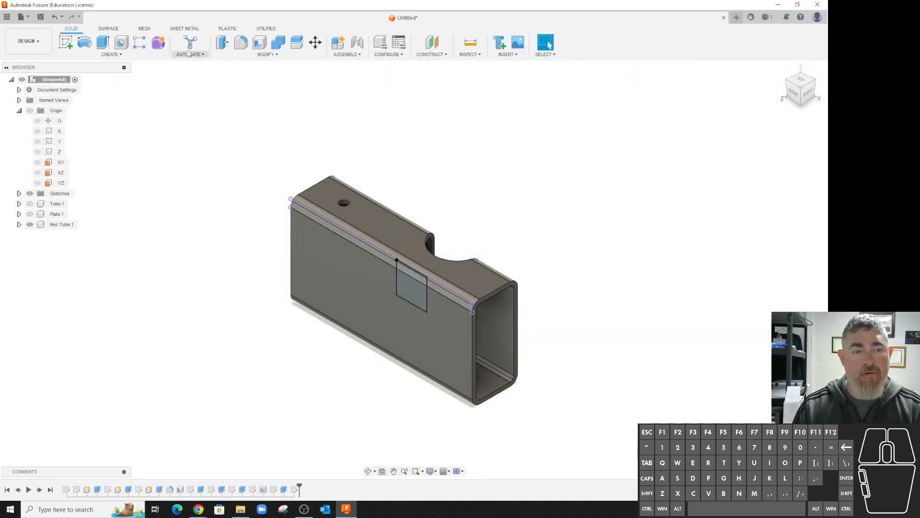
# Thin-extrude the square profile 4.20 in outward from the rectangular tube as a new component.
pyautogui.click(102, 42)
pyautogui.moveTo(404, 293); pyautogui.dragTo(280, 363)
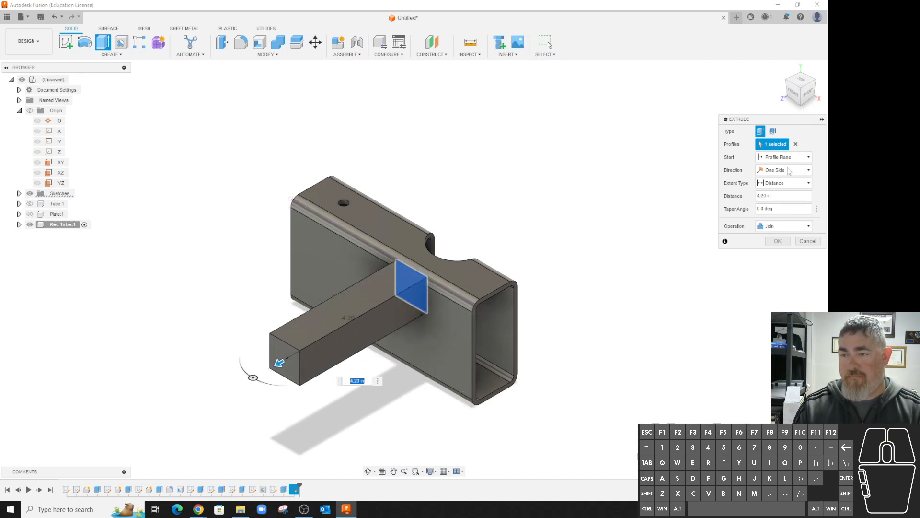
pyautogui.click(773, 132)
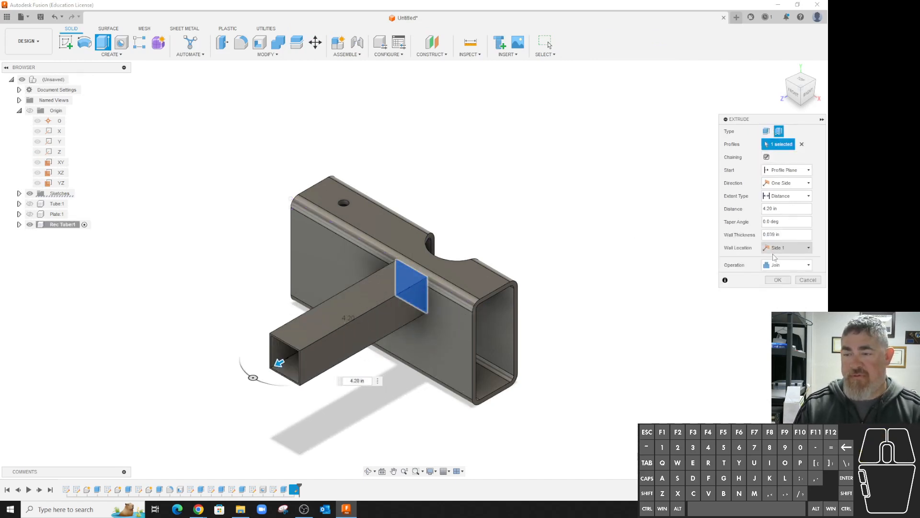
pyautogui.click(775, 267)
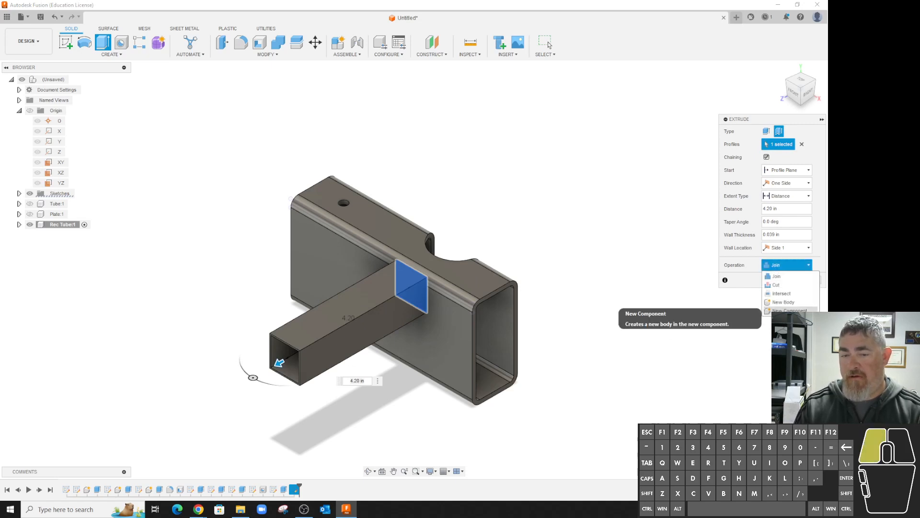
pyautogui.click(777, 308)
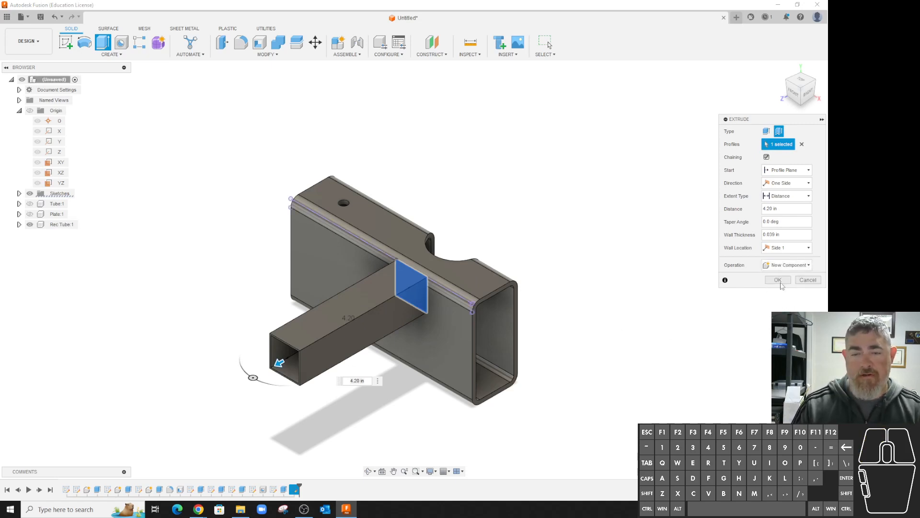
pyautogui.click(778, 280)
pyautogui.keyDown('shift'); pyautogui.moveTo(673, 281); pyautogui.dragTo(622, 262, button='middle'); pyautogui.keyUp('shift')
pyautogui.scroll(10, 410, 288)
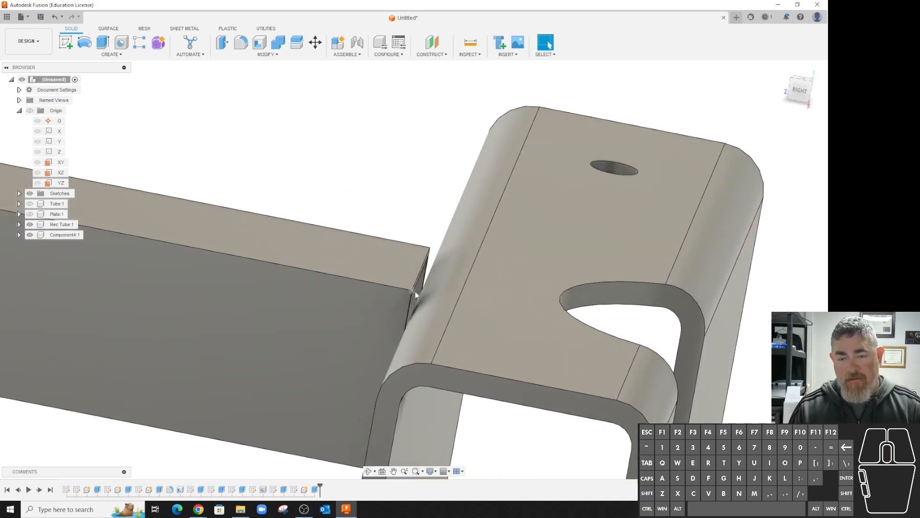
# Examine the gap between the square tube's end and the rectangular tube's rounded corner, undoing any accidental tube move.
pyautogui.keyDown('shift'); pyautogui.moveTo(439, 290); pyautogui.dragTo(454, 269, button='middle'); pyautogui.keyUp('shift')
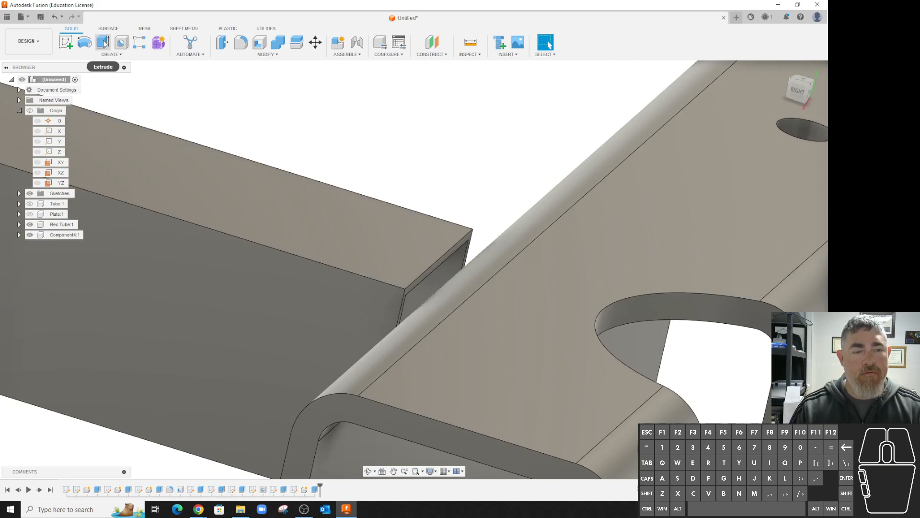
pyautogui.keyDown('shift'); pyautogui.moveTo(404, 208); pyautogui.dragTo(383, 239, button='middle'); pyautogui.keyUp('shift')
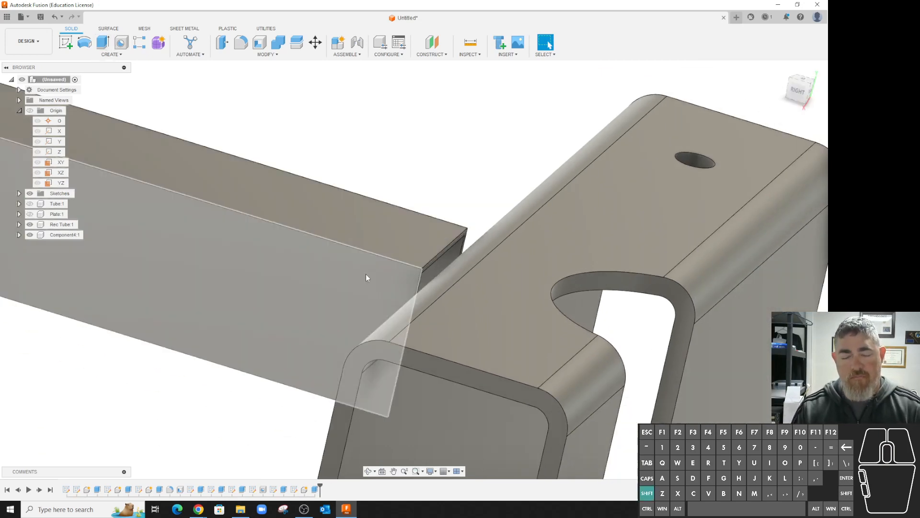
pyautogui.keyDown('shift'); pyautogui.moveTo(366, 274); pyautogui.dragTo(447, 237, button='middle'); pyautogui.keyUp('shift')
pyautogui.scroll(-4, 390, 270)
pyautogui.moveTo(447, 238)
pyautogui.mouseDown()
pyautogui.moveTo(446, 249)
pyautogui.moveTo(461, 245)
pyautogui.mouseUp()
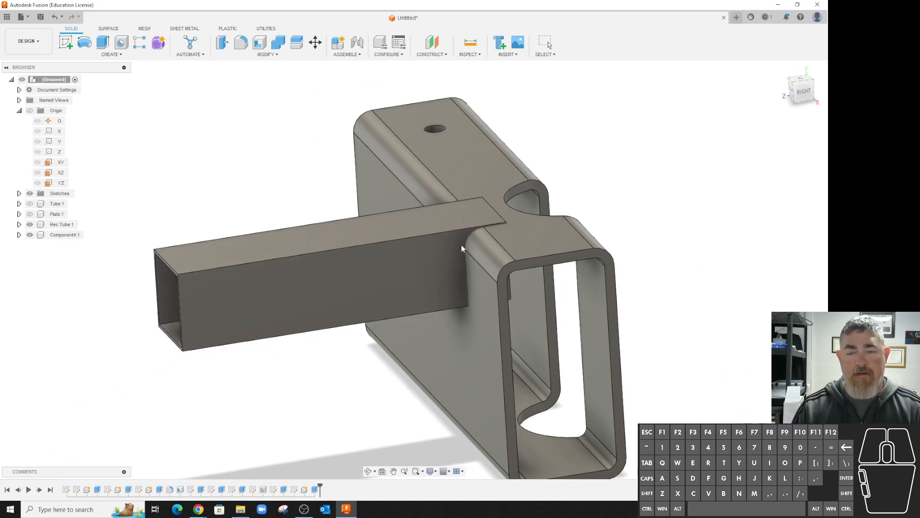
pyautogui.hotkey('ctrl', 'z')
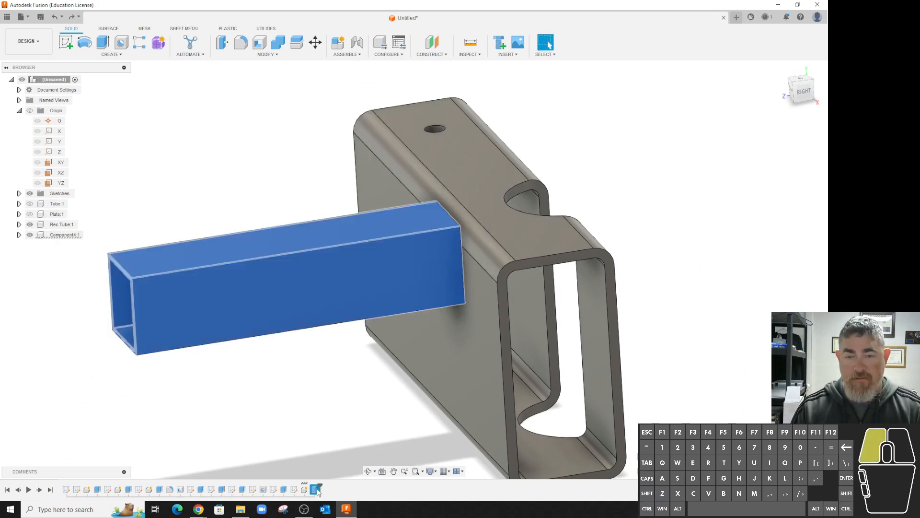
# Edit the square tube's thin extrusion to two sides, extending the second side 0.25 in into the rectangular tube.
pyautogui.doubleClick(294, 489)
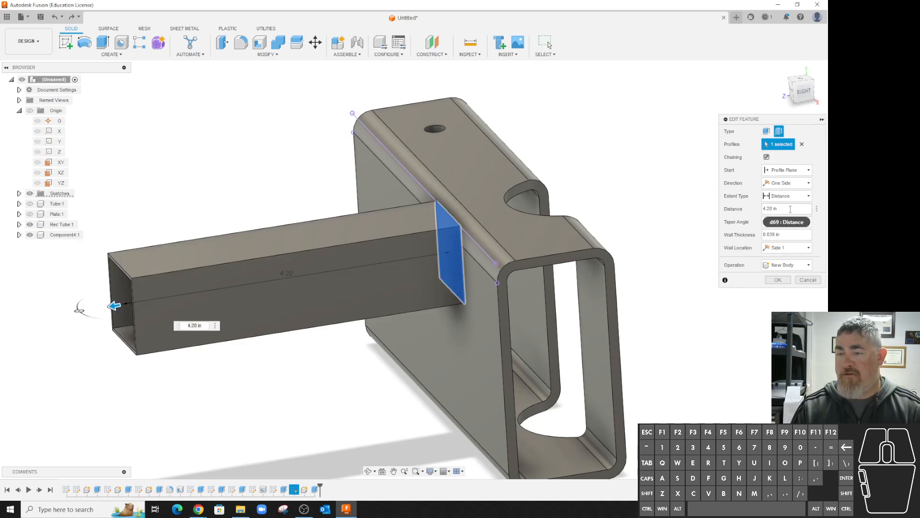
pyautogui.click(786, 183)
pyautogui.click(783, 203)
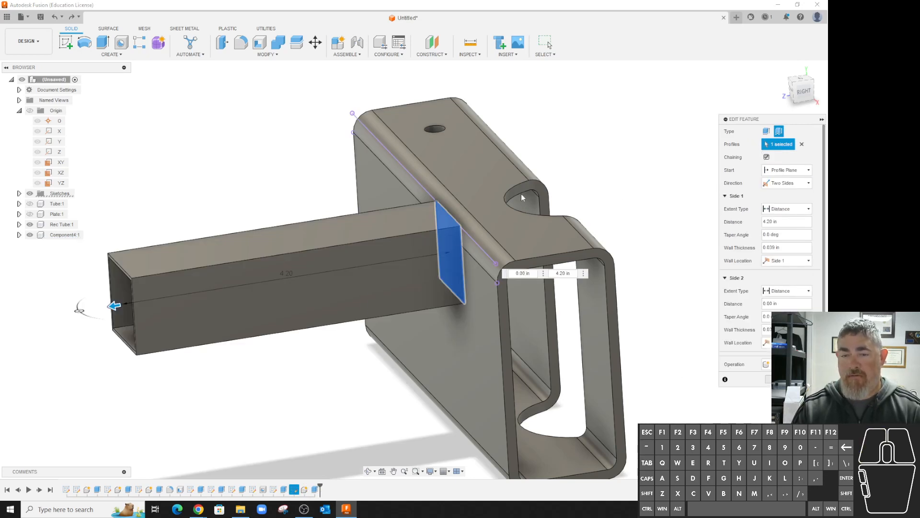
pyautogui.moveTo(459, 250); pyautogui.dragTo(516, 264)
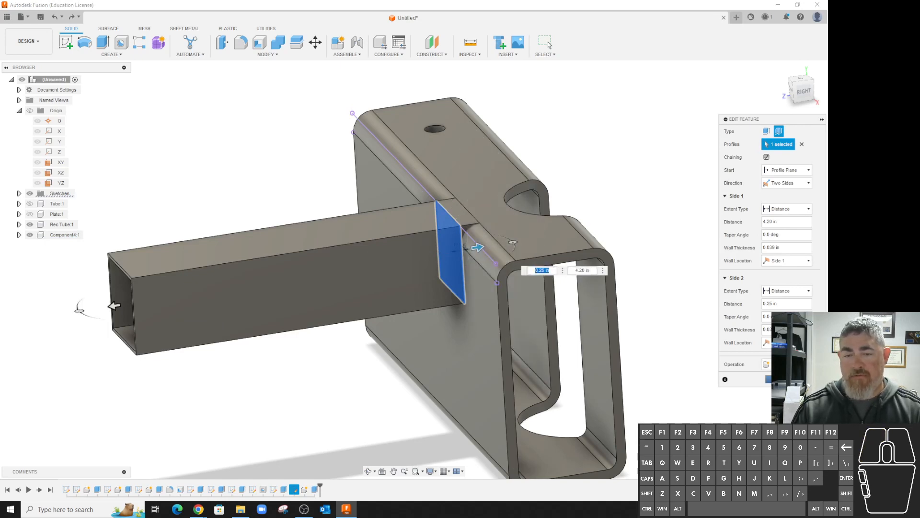
pyautogui.click(780, 379)
# Create a sketch on the rectangular tube's open end face, hide Rec Tube and finish the sketch.
pyautogui.keyDown('shift'); pyautogui.moveTo(748, 370); pyautogui.dragTo(729, 353, button='middle'); pyautogui.keyUp('shift')
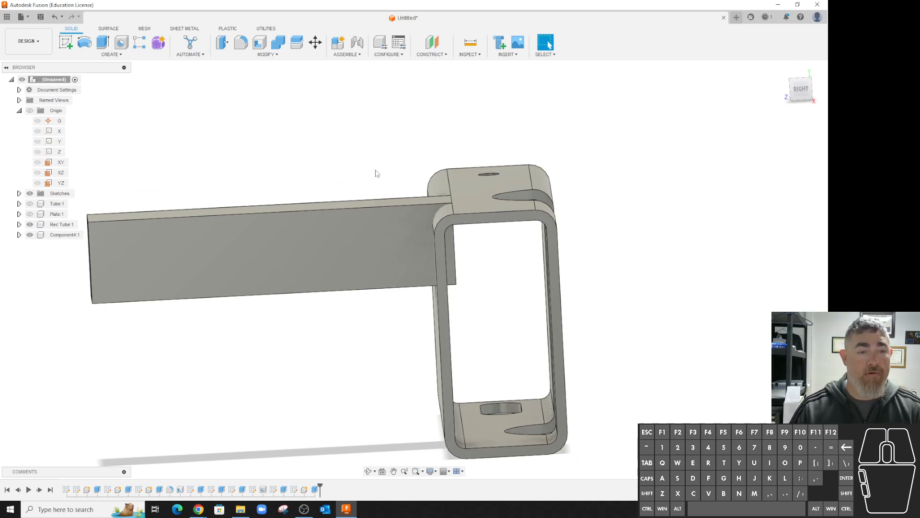
pyautogui.click(65, 42)
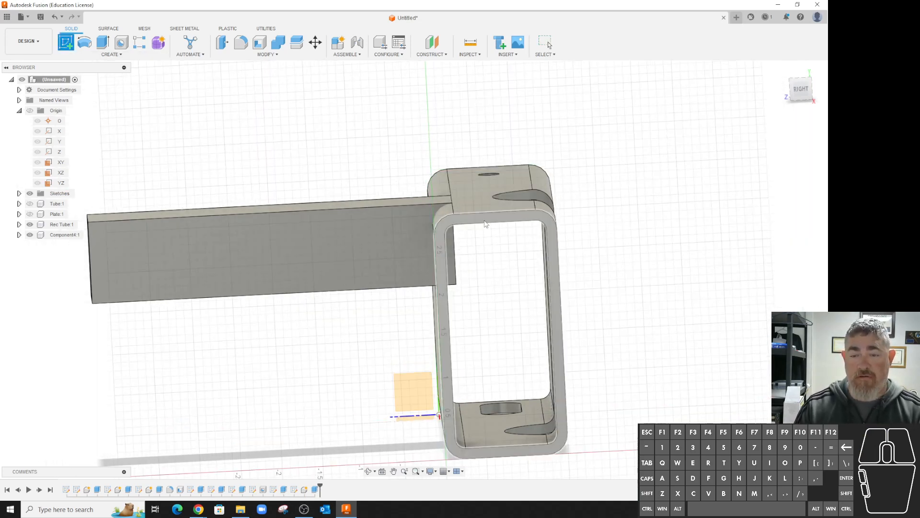
pyautogui.click(485, 224)
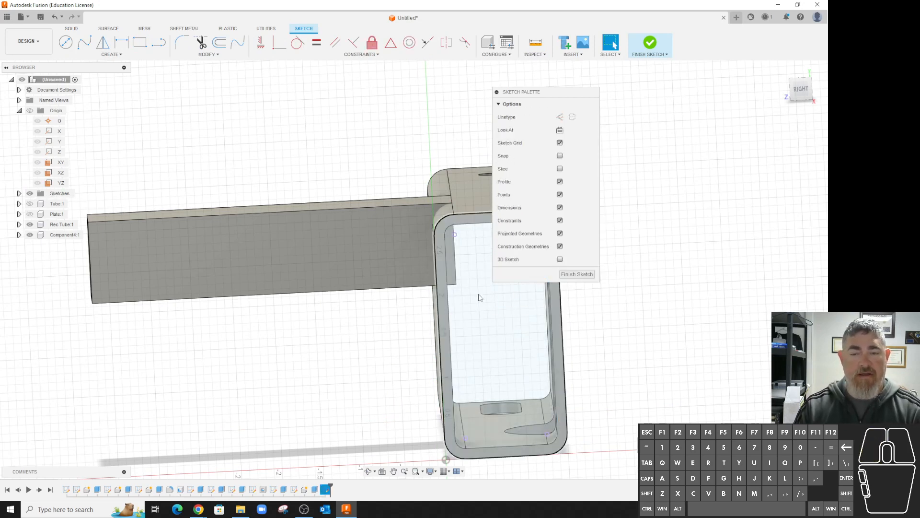
pyautogui.click(29, 225)
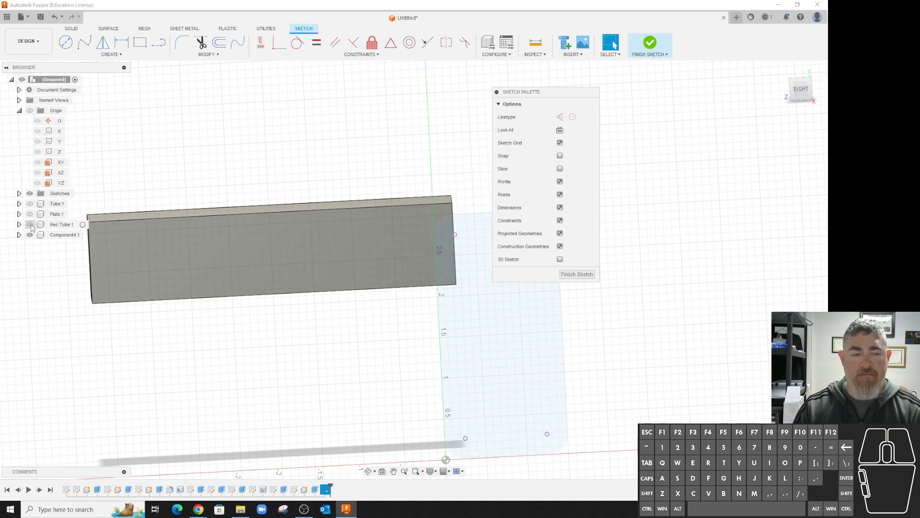
pyautogui.click(580, 275)
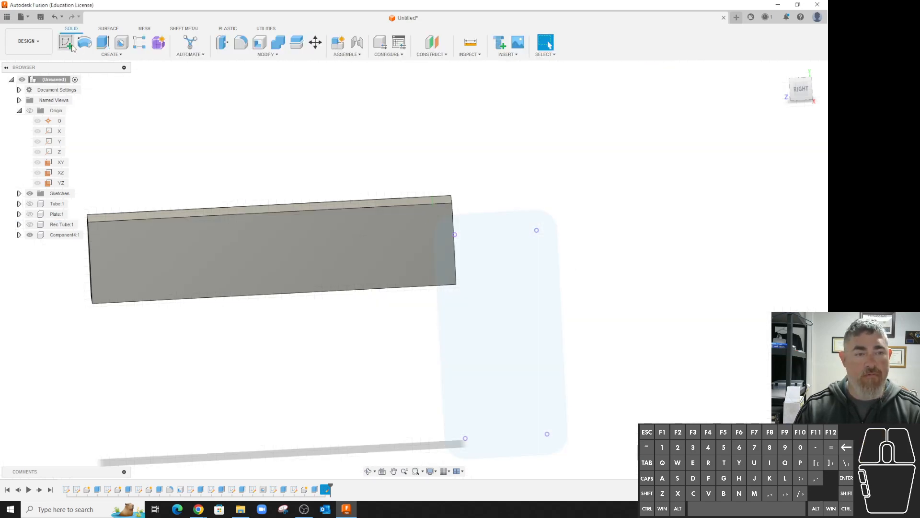
# Cut the square tube's end with the rounded rectangular profile, using extent All in the flipped direction.
pyautogui.click(103, 43)
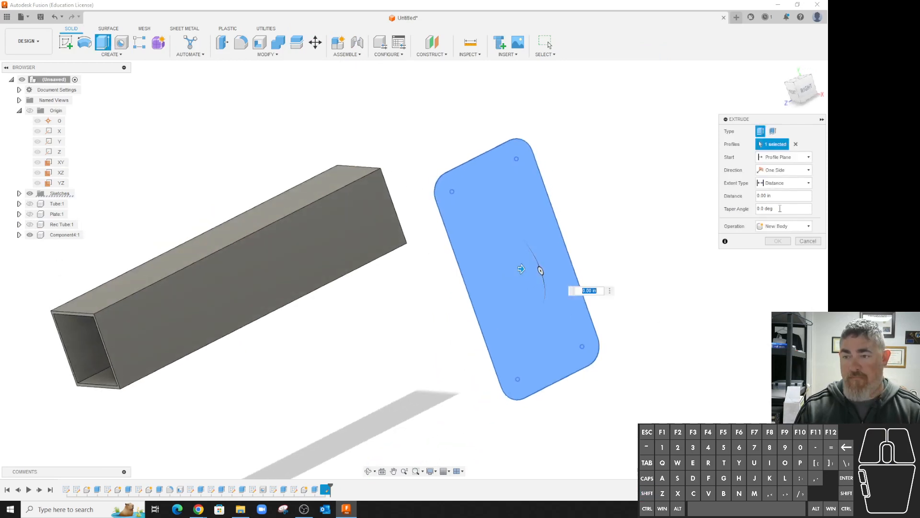
pyautogui.click(783, 183)
pyautogui.click(779, 212)
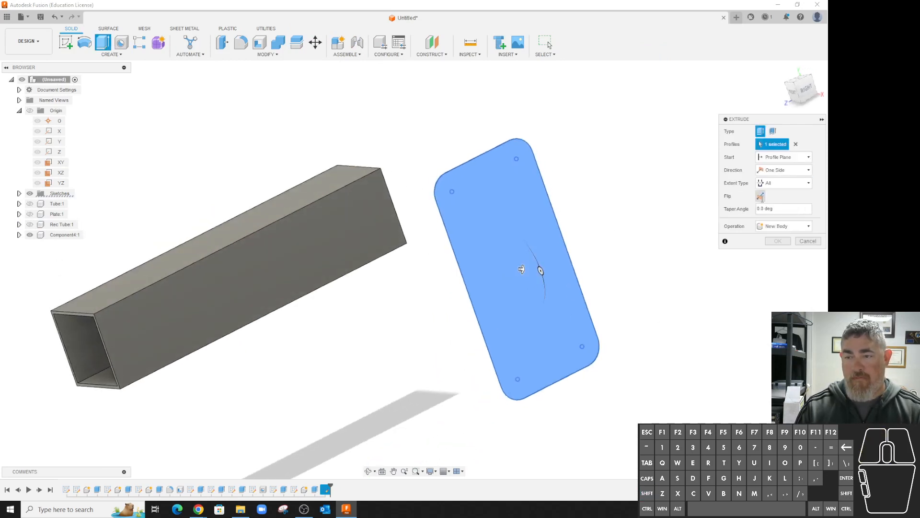
pyautogui.click(761, 197)
pyautogui.click(778, 254)
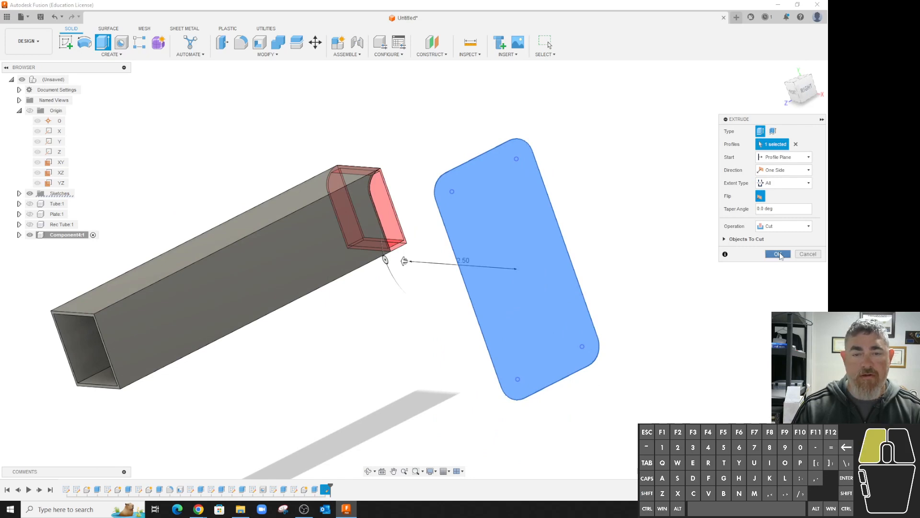
# Undo the cut on the square tube and show Rec Tube again.
pyautogui.click(29, 234)
pyautogui.hotkey('ctrl', 'z')
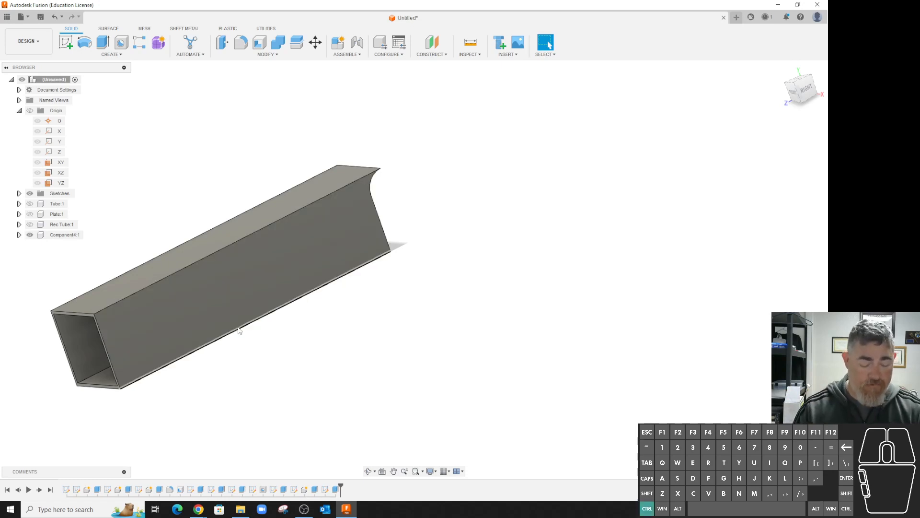
pyautogui.click(29, 224)
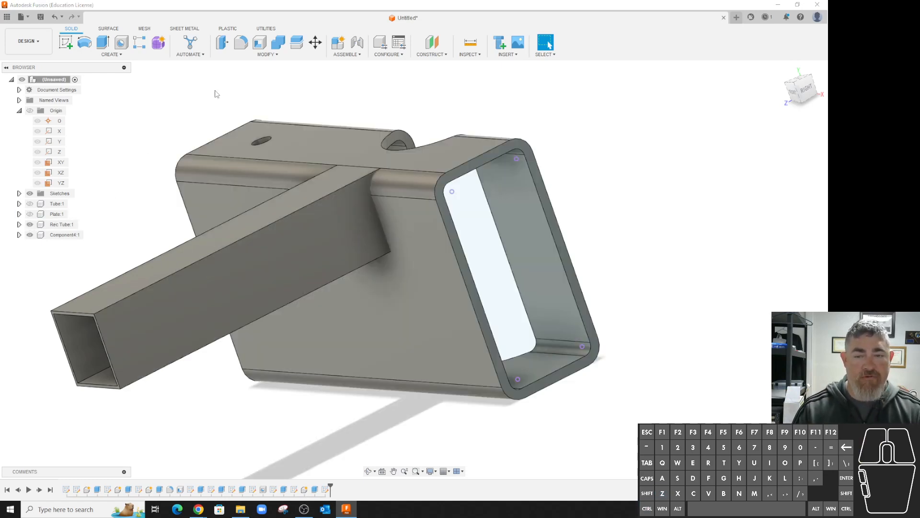
# Cut with the end profile using extent All in the flipped direction, keeping both Rec Tube and the square tube as objects to cut.
pyautogui.click(102, 44)
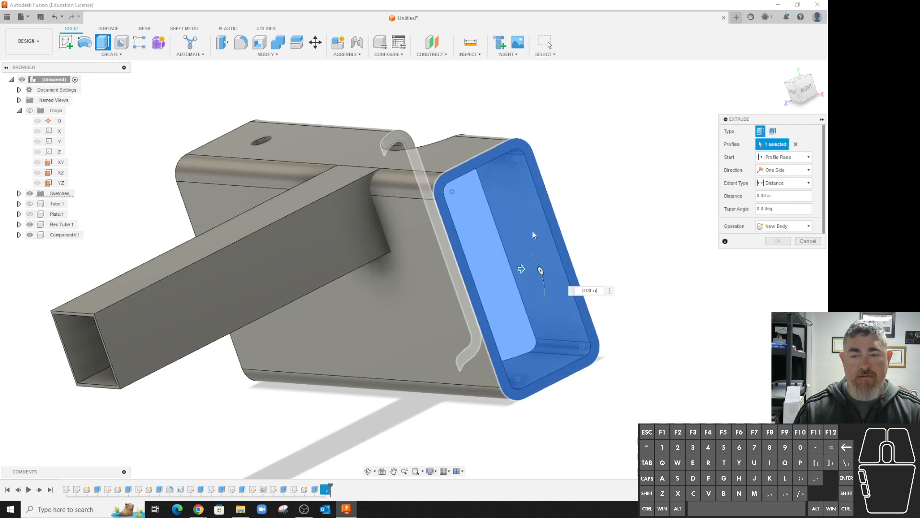
pyautogui.click(778, 184)
pyautogui.click(776, 171)
pyautogui.click(808, 175)
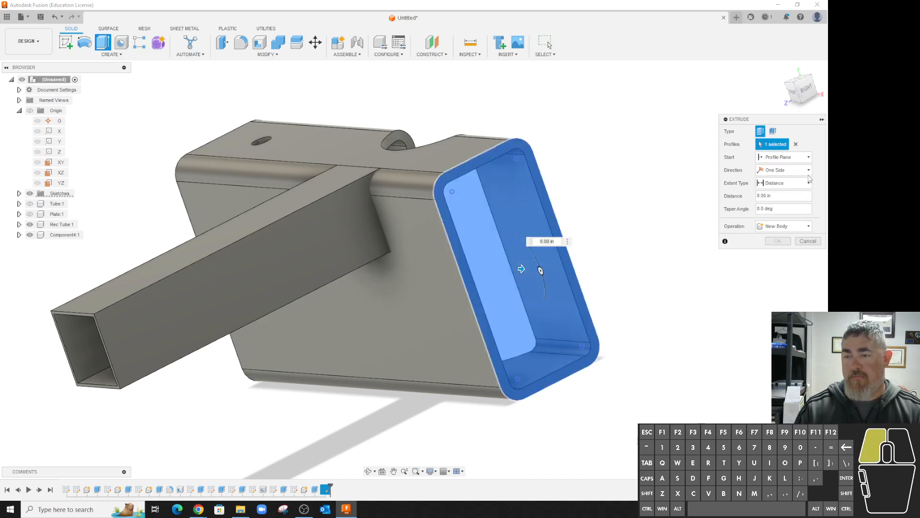
pyautogui.click(809, 182)
pyautogui.click(769, 210)
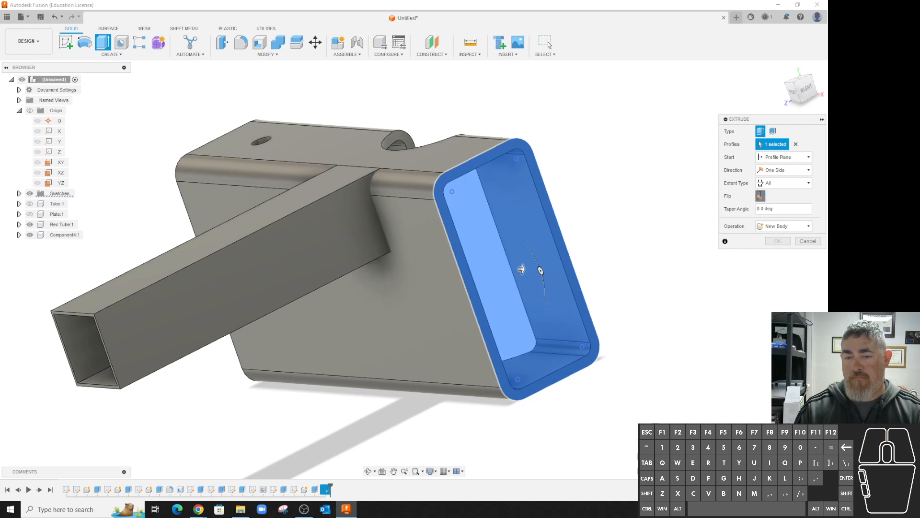
pyautogui.click(760, 195)
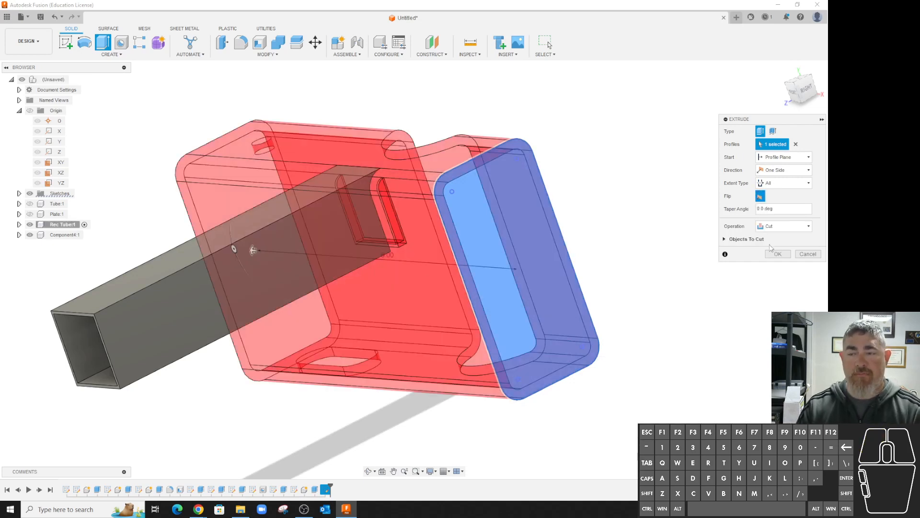
pyautogui.click(724, 239)
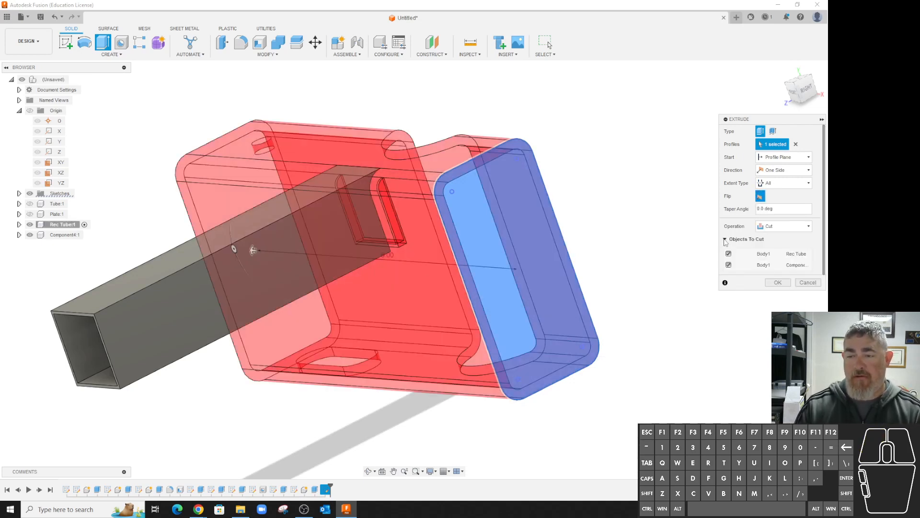
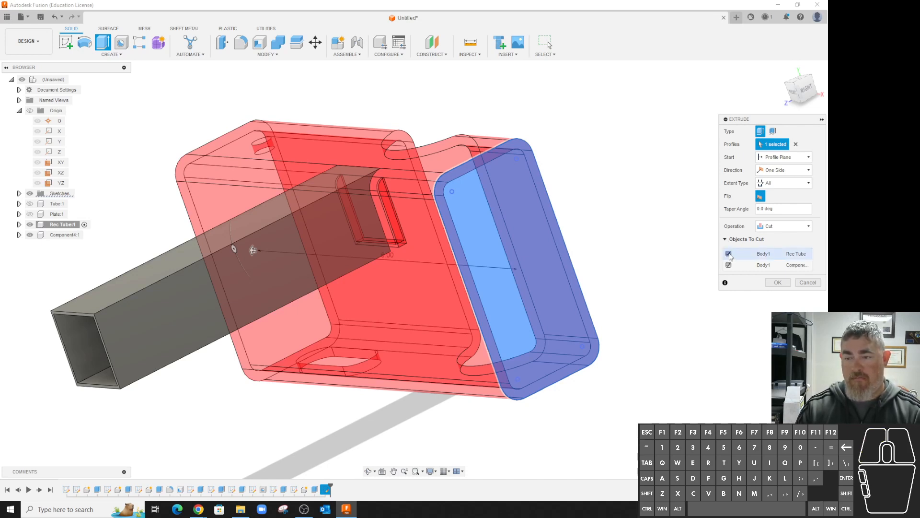
pyautogui.click(778, 283)
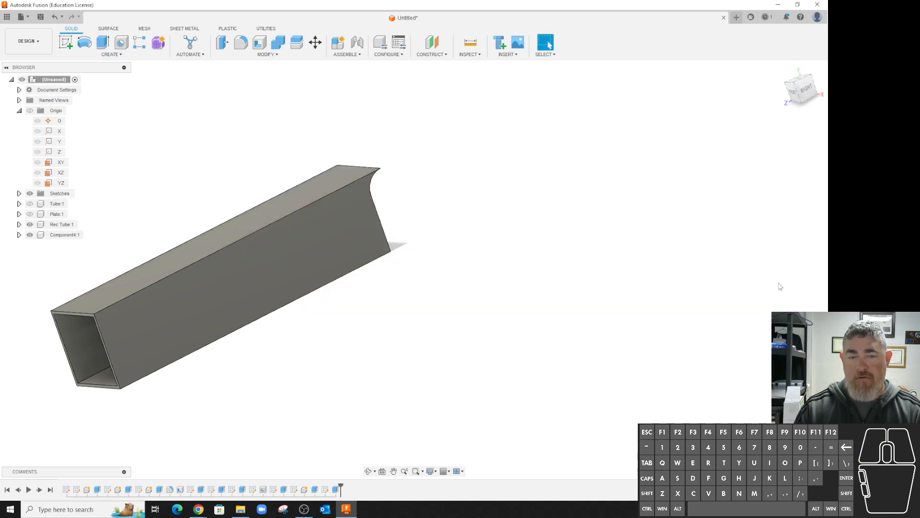
# Check what the cut removed by toggling component visibility and reopening an extrusion feature without changing it.
pyautogui.click(29, 204)
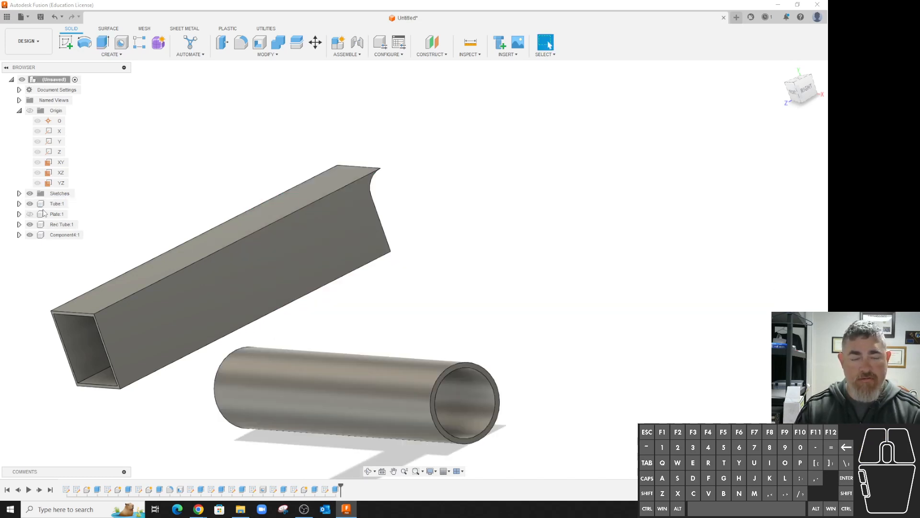
pyautogui.click(30, 204)
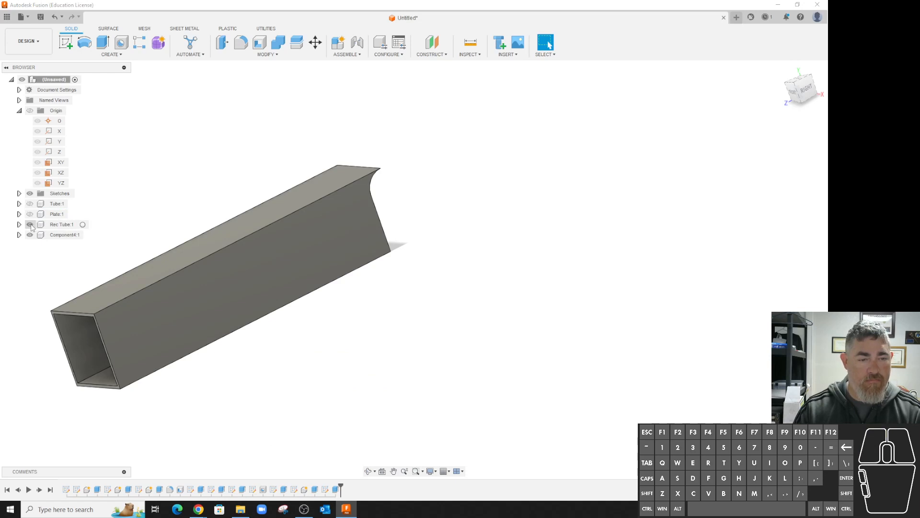
pyautogui.doubleClick(325, 489)
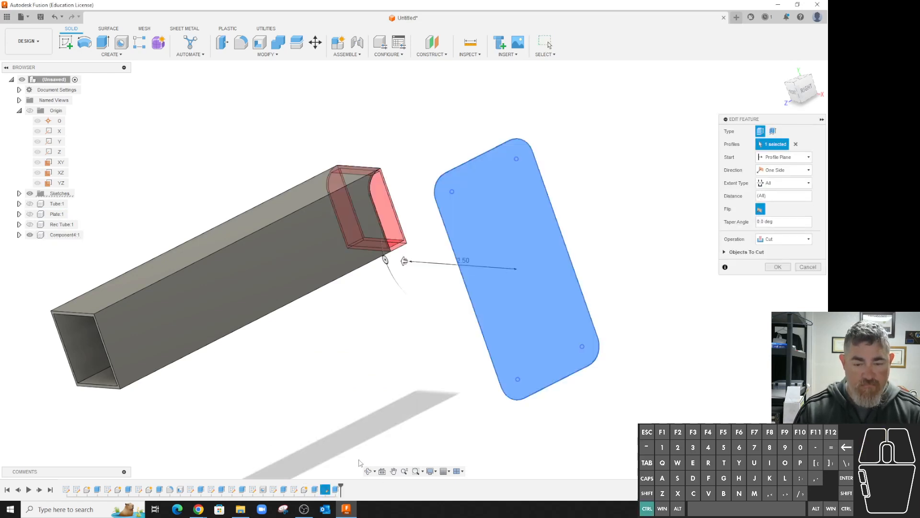
pyautogui.press('Return')
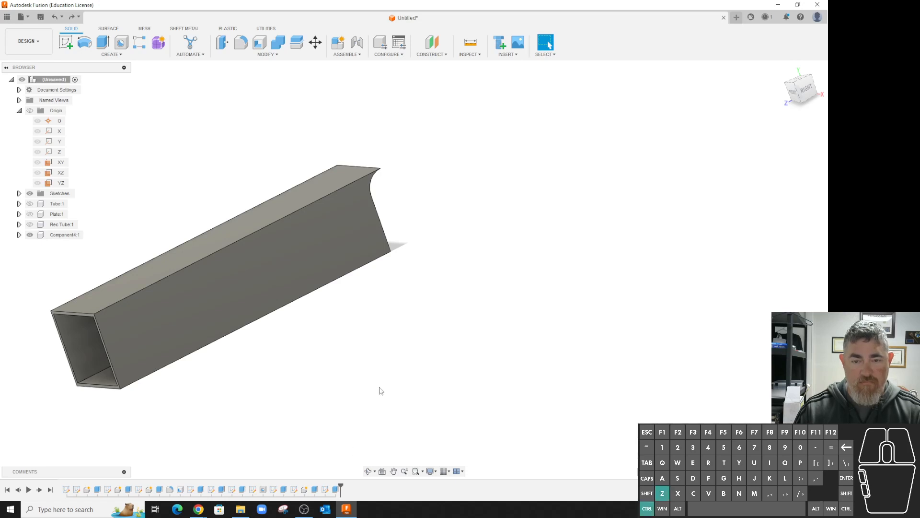
# Undo the visibility changes and the cut through both tubes.
pyautogui.hotkey('ctrl', 'z')
pyautogui.hotkey('ctrl', 'z')
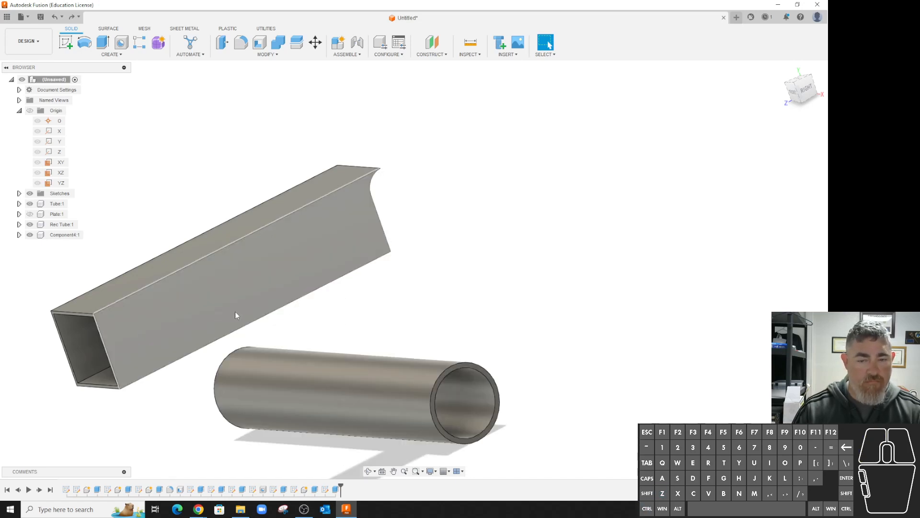
pyautogui.hotkey('ctrl', 'z')
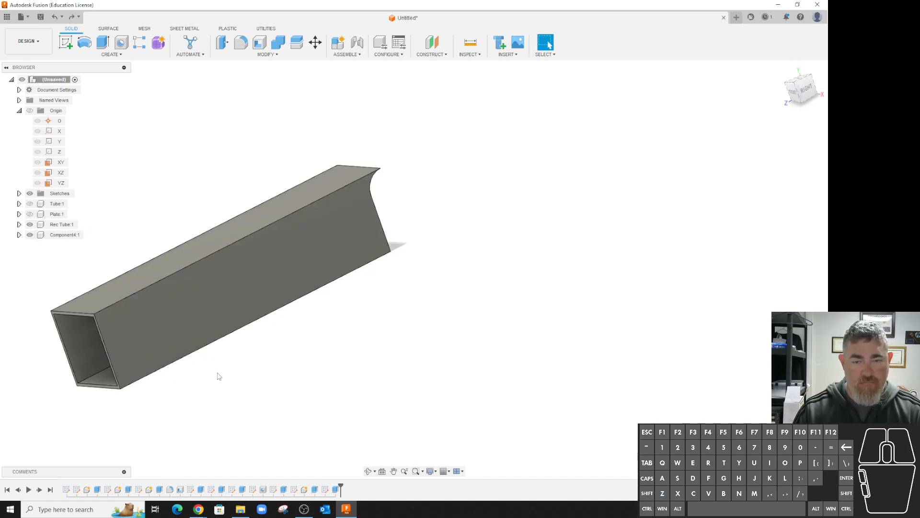
pyautogui.hotkey('ctrl', 'z')
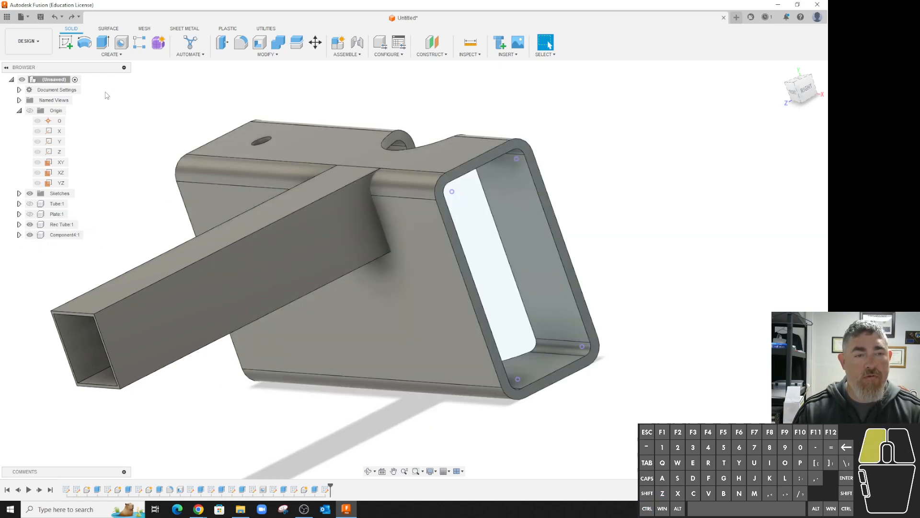
# Cut inward with the rectangular tube's end profile to a distance of -4.40 in, excluding Rec Tube so only the square tube is cut.
pyautogui.click(102, 42)
pyautogui.click(574, 271)
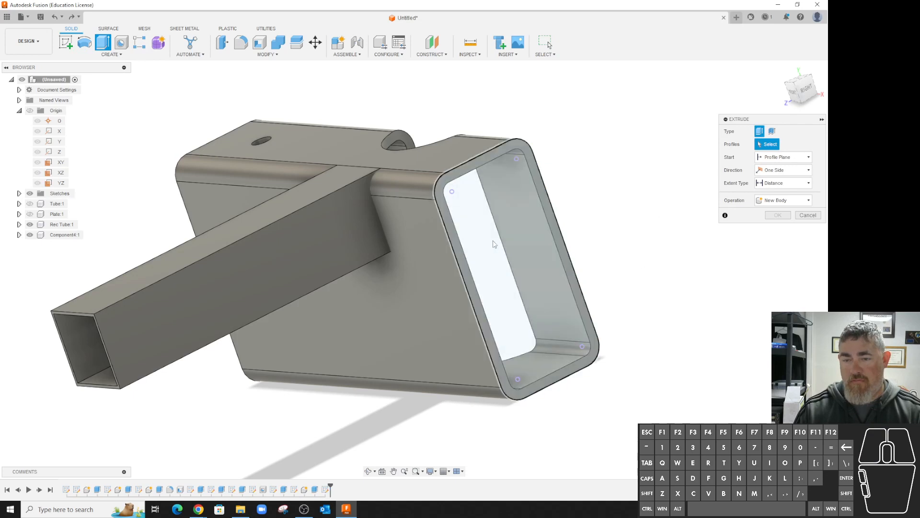
pyautogui.click(541, 274)
pyautogui.moveTo(522, 267); pyautogui.dragTo(330, 231)
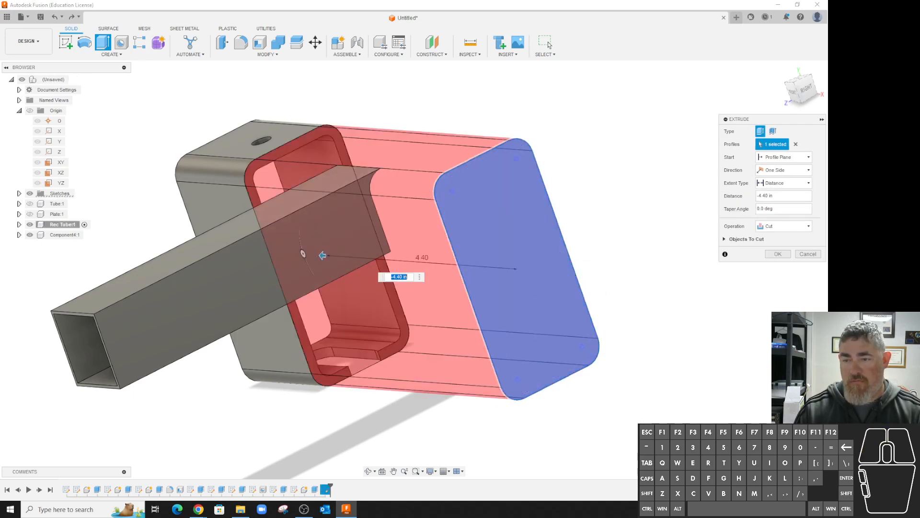
pyautogui.click(724, 239)
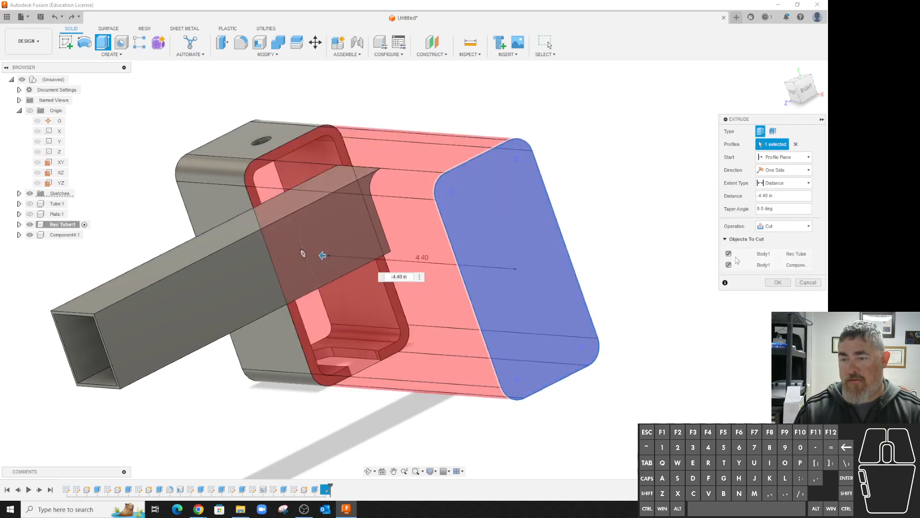
pyautogui.click(729, 253)
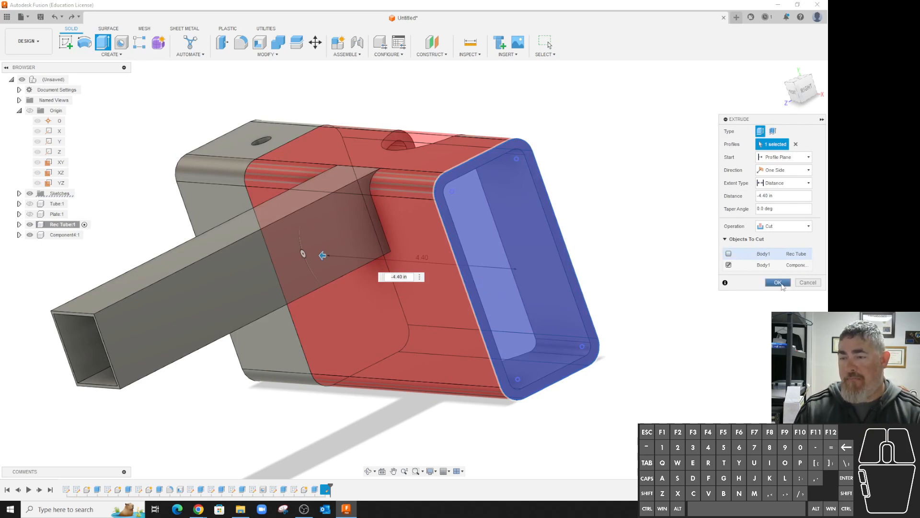
pyautogui.click(778, 283)
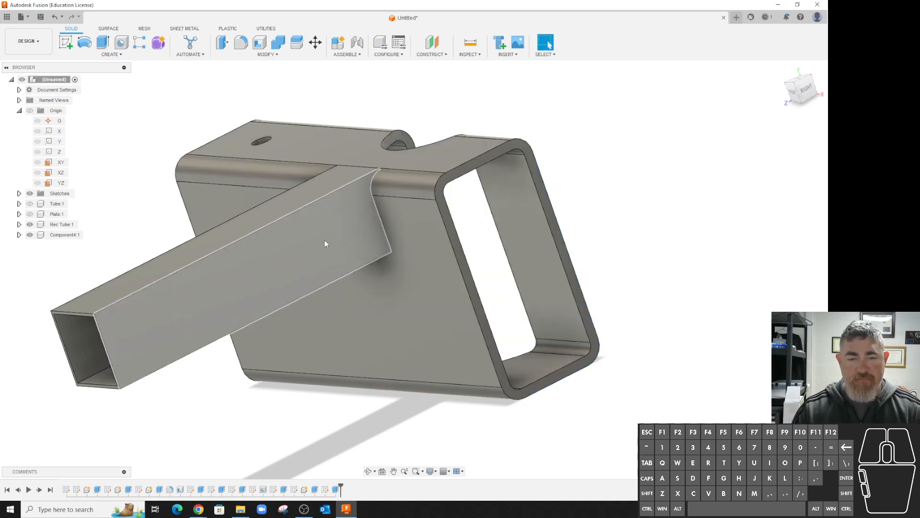
# Hide Rec Tube and inspect the notched end of the square tube from several angles.
pyautogui.click(29, 224)
pyautogui.keyDown('shift'); pyautogui.moveTo(616, 354); pyautogui.dragTo(563, 339, button='middle'); pyautogui.keyUp('shift')
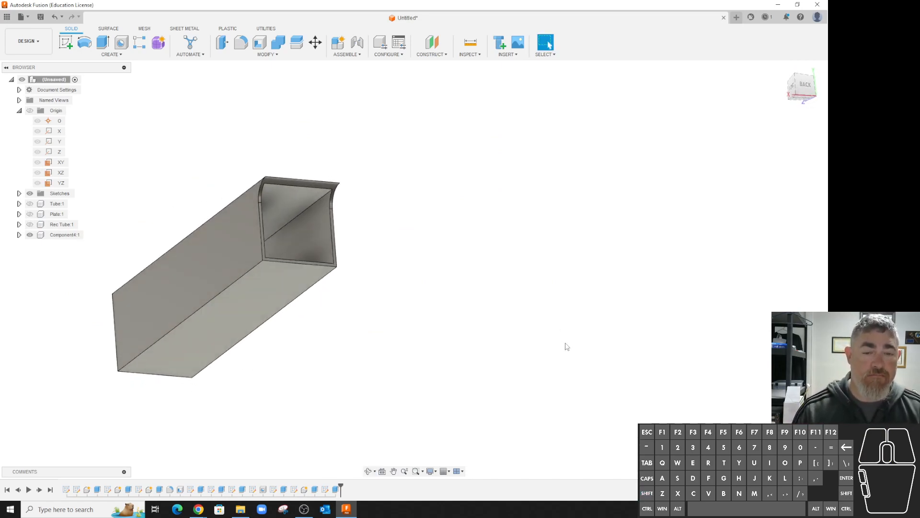
pyautogui.keyDown('shift'); pyautogui.moveTo(587, 339); pyautogui.dragTo(500, 325, button='middle'); pyautogui.keyUp('shift')
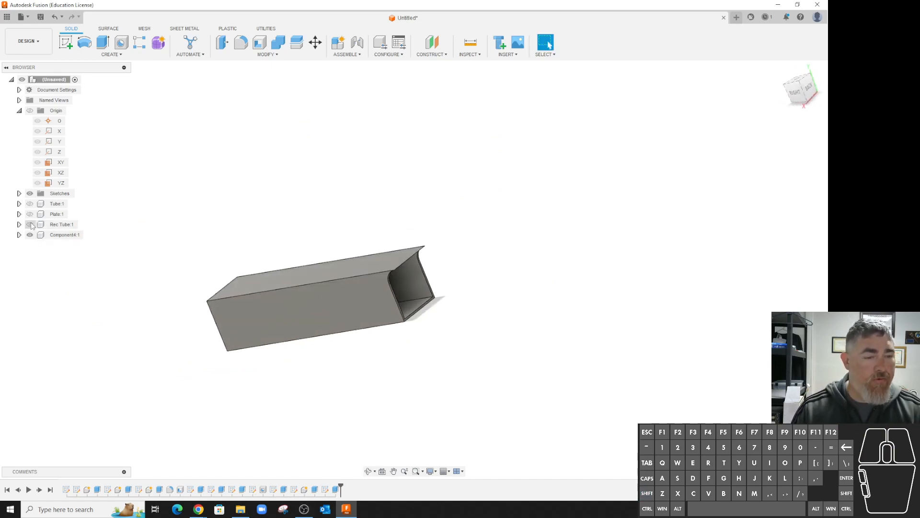
# Show the round Tube component by itself, hiding Rec Tube and the square tube component.
pyautogui.click(29, 204)
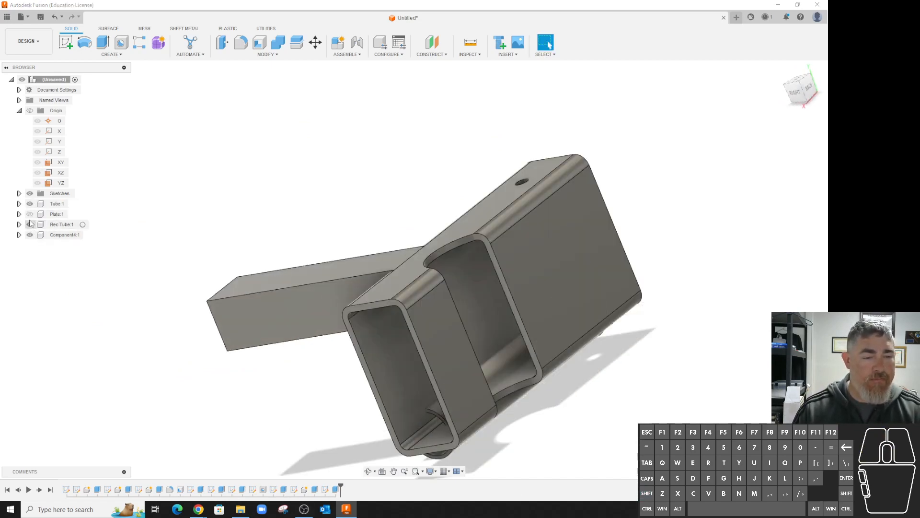
pyautogui.click(30, 224)
pyautogui.click(30, 235)
pyautogui.keyDown('shift'); pyautogui.moveTo(409, 294); pyautogui.dragTo(534, 338, button='middle'); pyautogui.keyUp('shift')
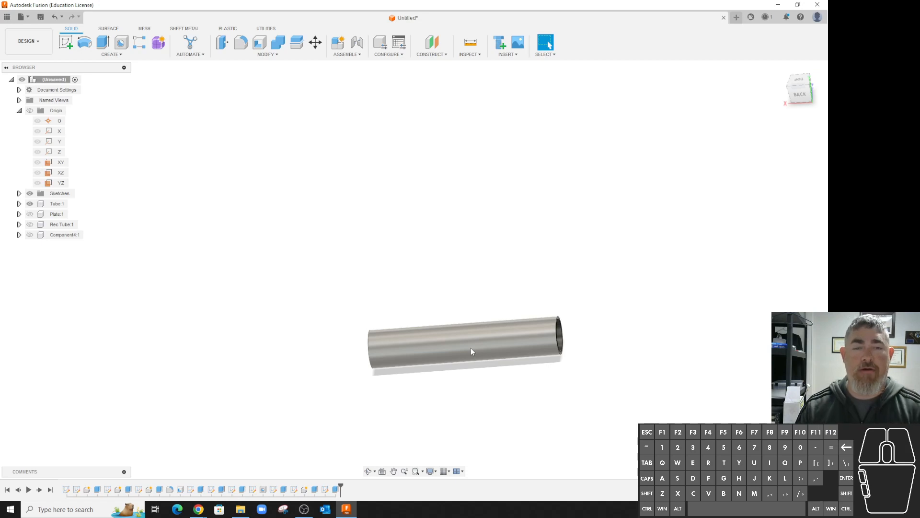
pyautogui.scroll(-2, 303, 143)
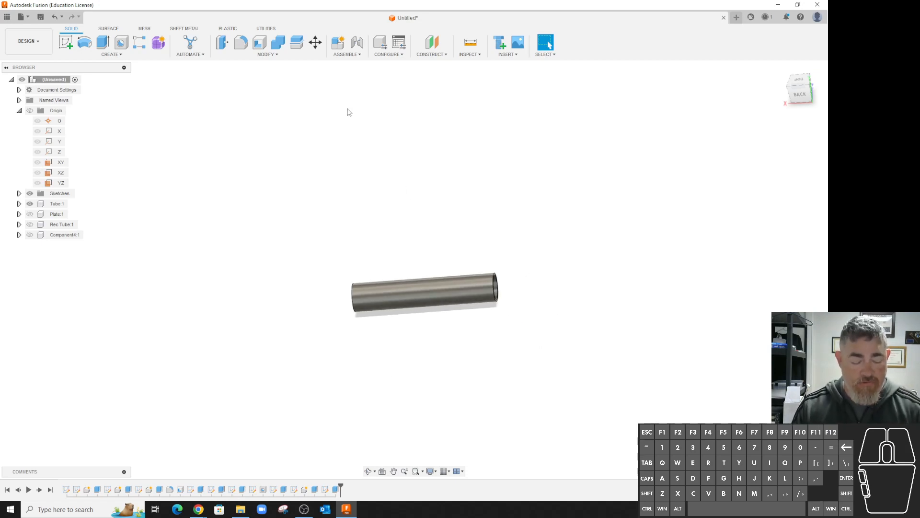
pyautogui.keyDown('shift'); pyautogui.moveTo(347, 144); pyautogui.dragTo(335, 150, button='middle'); pyautogui.keyUp('shift')
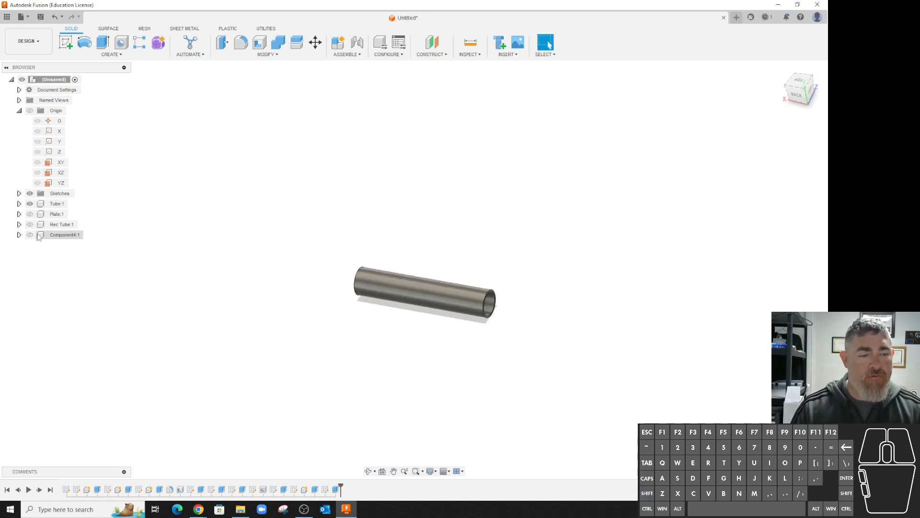
# Open the round tube's circular profile sketch for review and close it without changing anything.
pyautogui.click(76, 489)
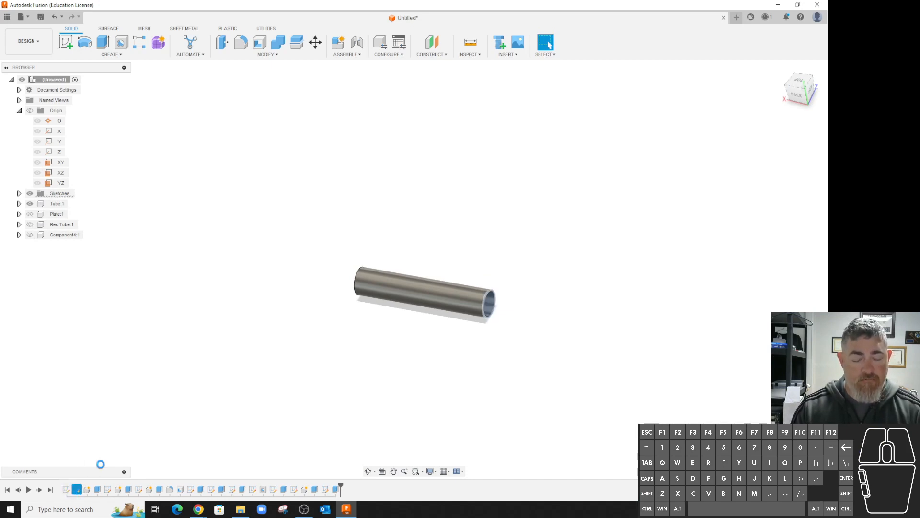
pyautogui.moveTo(508, 345)
pyautogui.keyDown('shift'); pyautogui.mouseDown(button='middle')
pyautogui.moveTo(491, 353)
pyautogui.moveTo(470, 344)
pyautogui.moveTo(472, 330)
pyautogui.mouseUp(button='middle'); pyautogui.keyUp('shift')
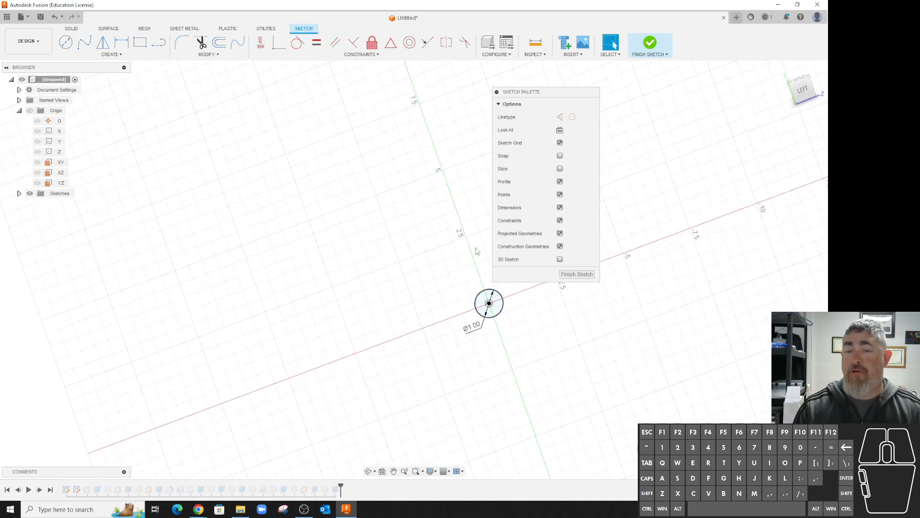
pyautogui.click(650, 43)
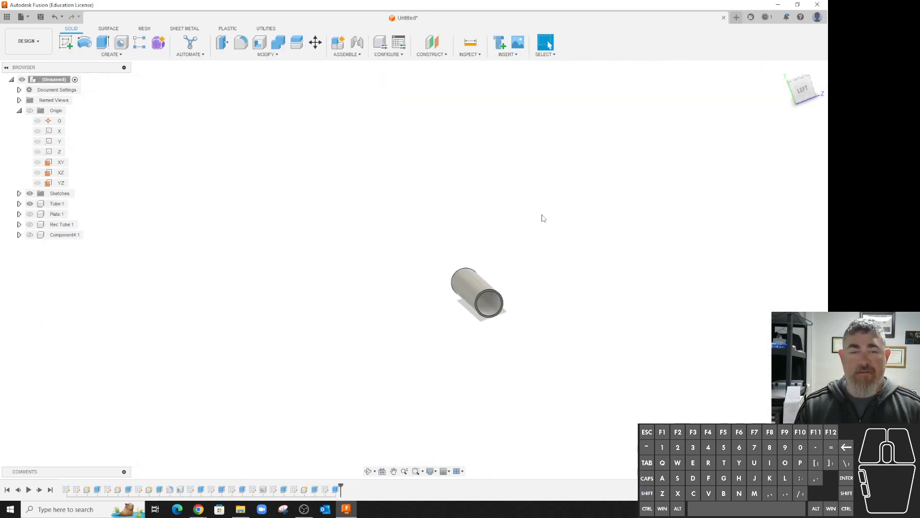
# Start a sketch on the origin plane running lengthwise through the round tube and project the tube's end face into it.
pyautogui.keyDown('shift'); pyautogui.moveTo(504, 328); pyautogui.dragTo(470, 331, button='middle'); pyautogui.keyUp('shift')
pyautogui.click(67, 43)
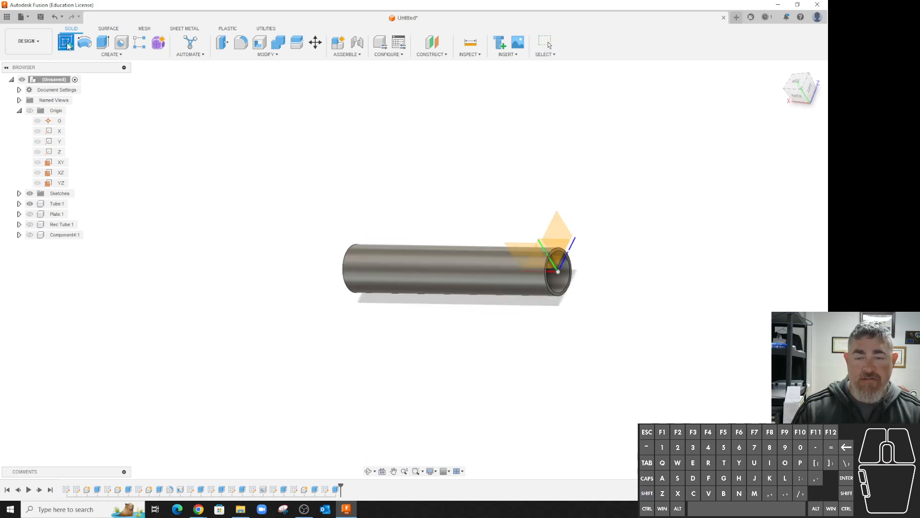
pyautogui.click(512, 244)
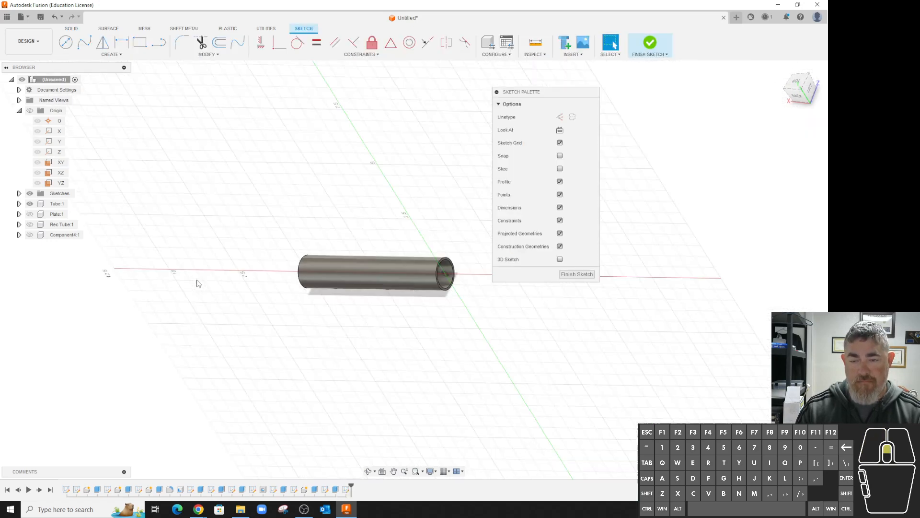
pyautogui.scroll(3, 464, 245)
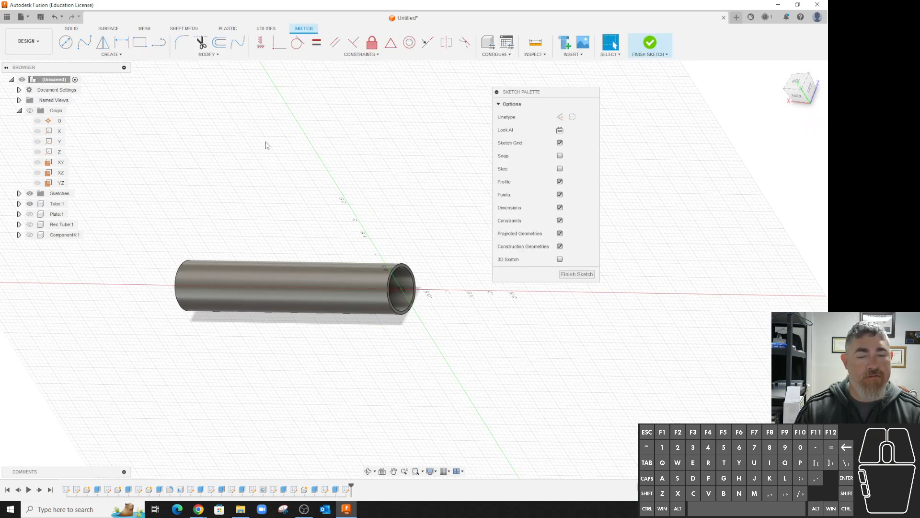
pyautogui.click(401, 267)
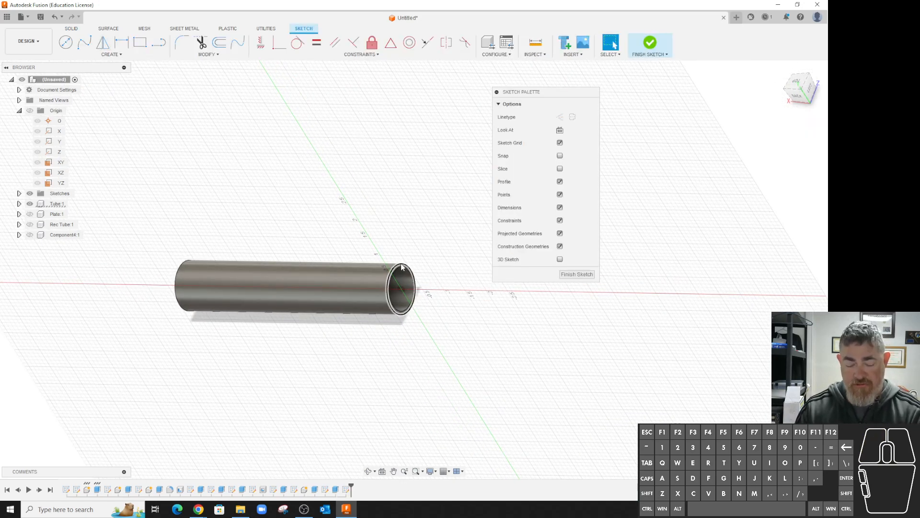
pyautogui.press('p')
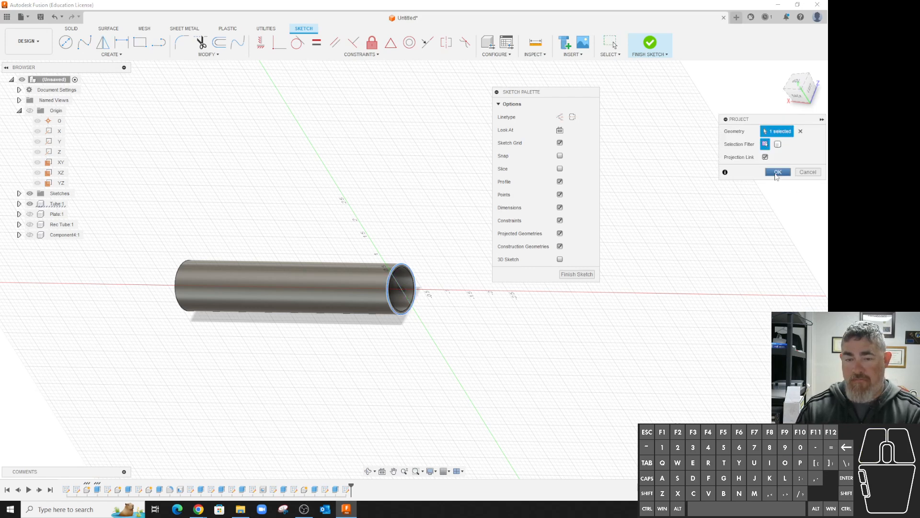
pyautogui.click(777, 172)
# Draw two lines forming a closed triangle with the projected end line, one running along the tube and one returning diagonally.
pyautogui.press('o')
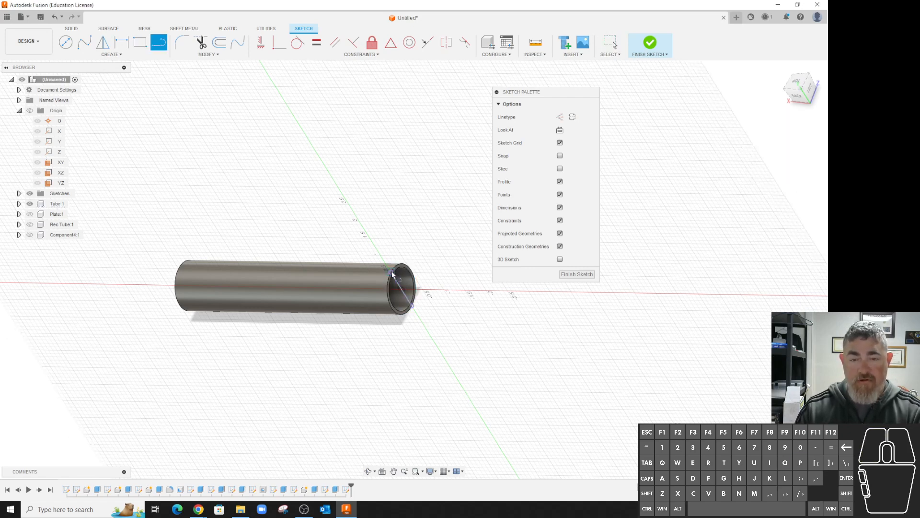
pyautogui.click(392, 273)
pyautogui.click(345, 271)
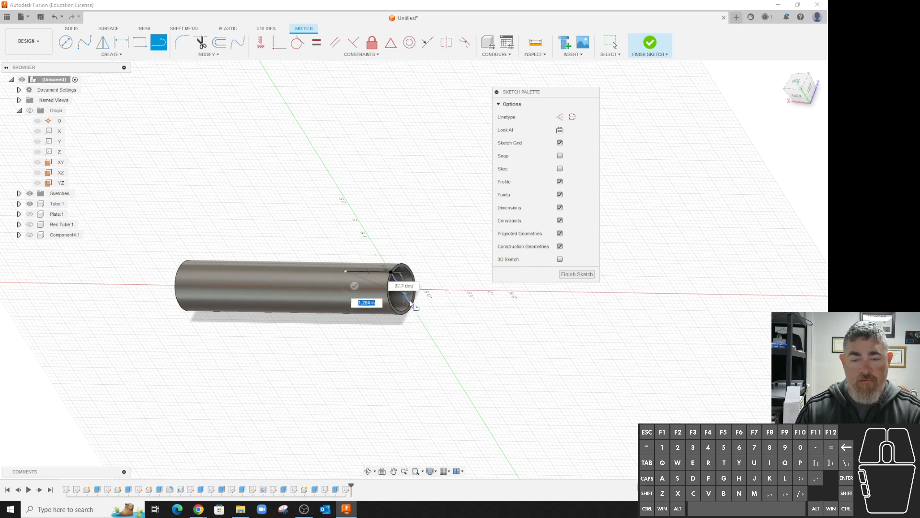
pyautogui.click(414, 306)
pyautogui.press('Escape')
# Dimension the angle between the diagonal line and the projected end line as 45 degrees and finish the sketch.
pyautogui.scroll(2, 397, 304)
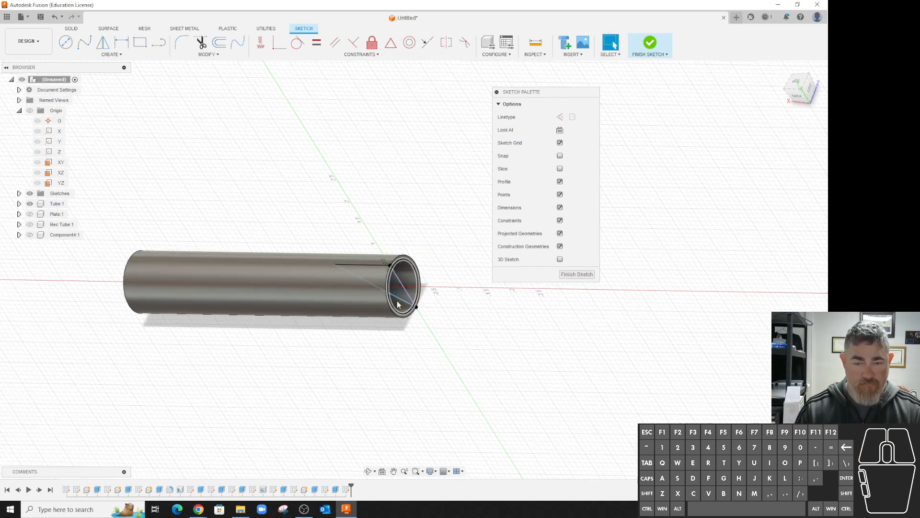
pyautogui.scroll(3, 423, 312)
pyautogui.press('d')
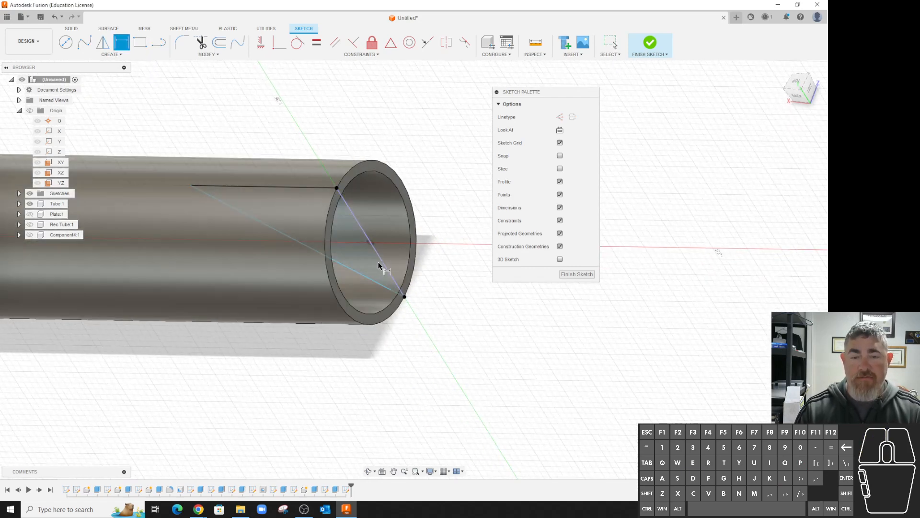
pyautogui.click(384, 263)
pyautogui.click(368, 282)
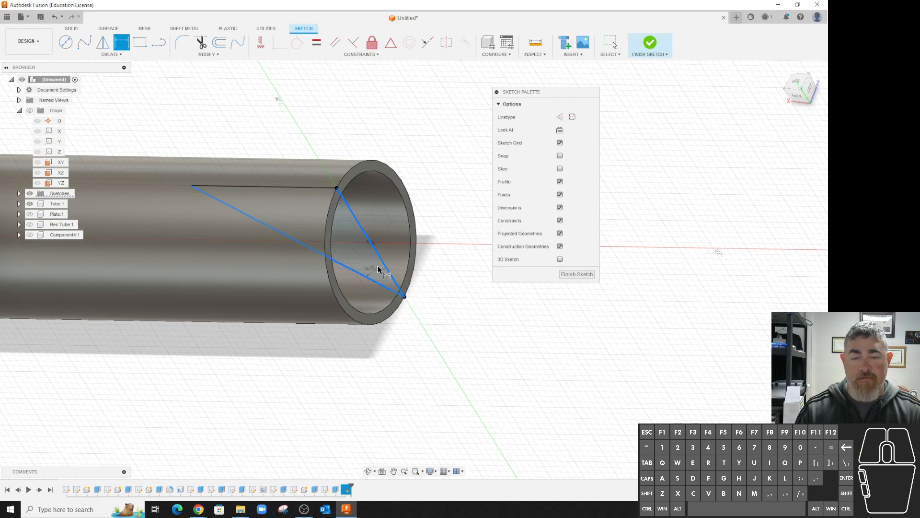
pyautogui.click(366, 261)
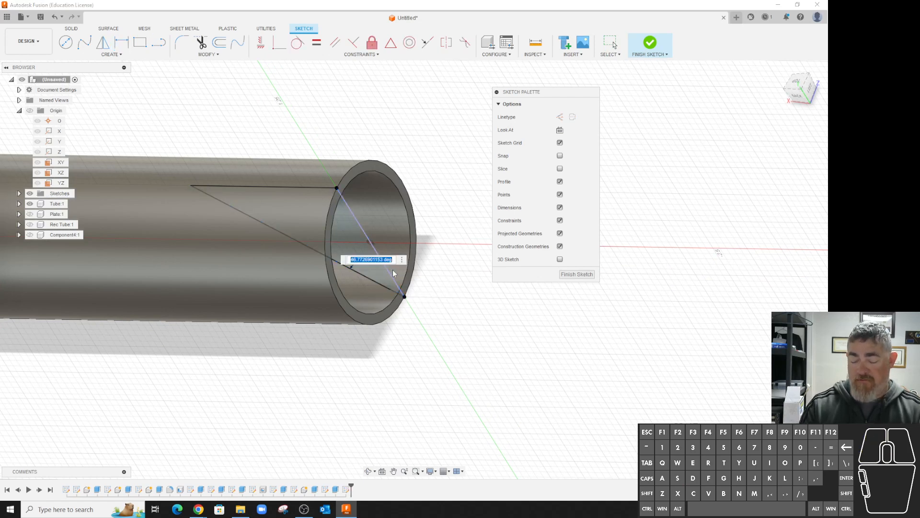
pyautogui.write('45')
pyautogui.press('Return')
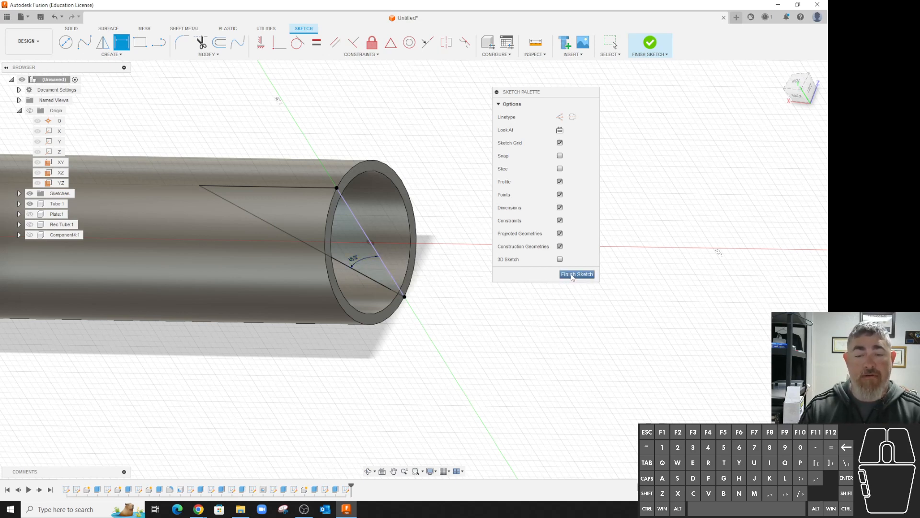
pyautogui.click(567, 274)
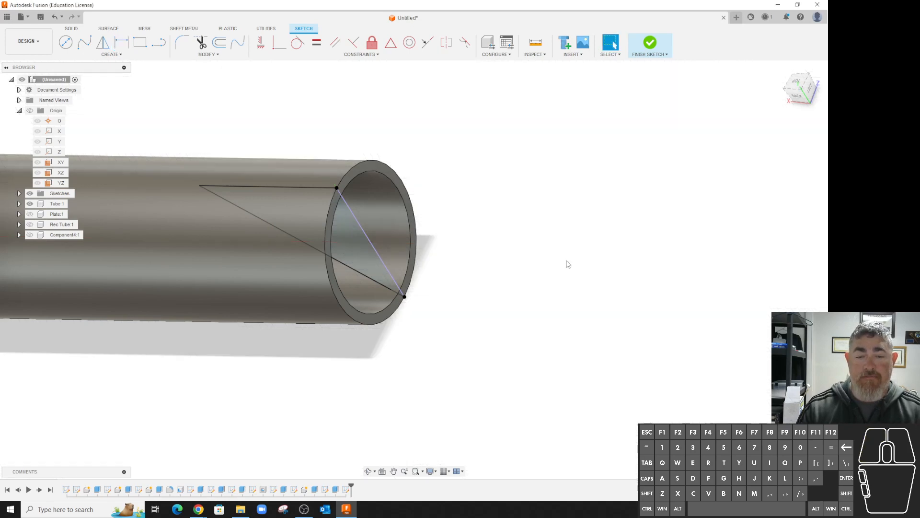
# Cut the triangular profile through the round tube with Extrude, using symmetric direction and extent All.
pyautogui.click(103, 42)
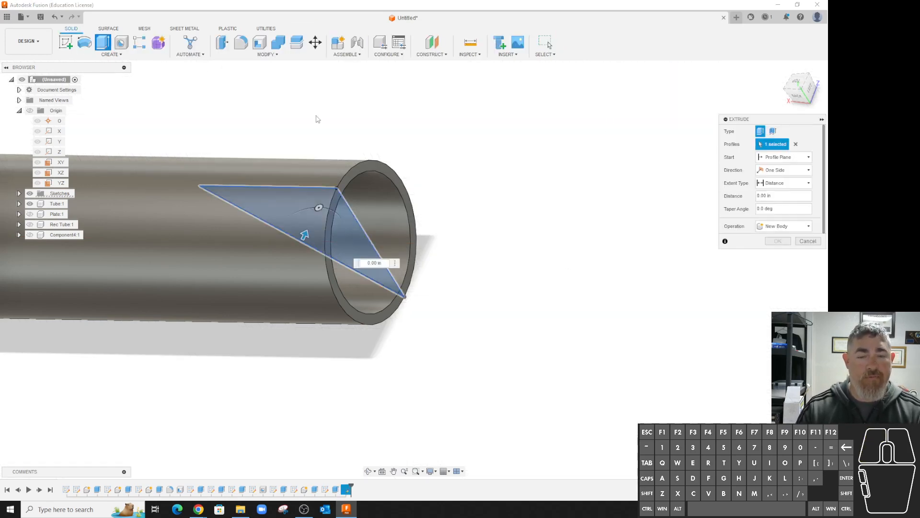
pyautogui.click(786, 170)
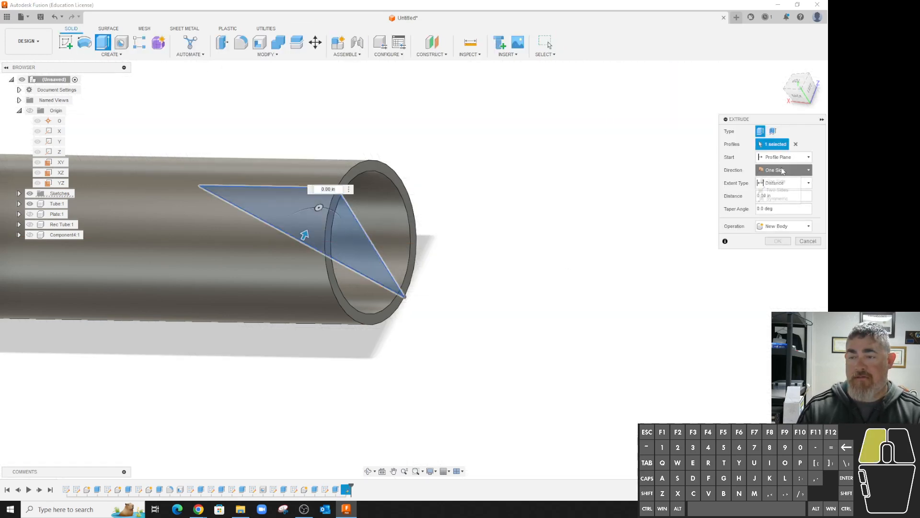
pyautogui.click(777, 199)
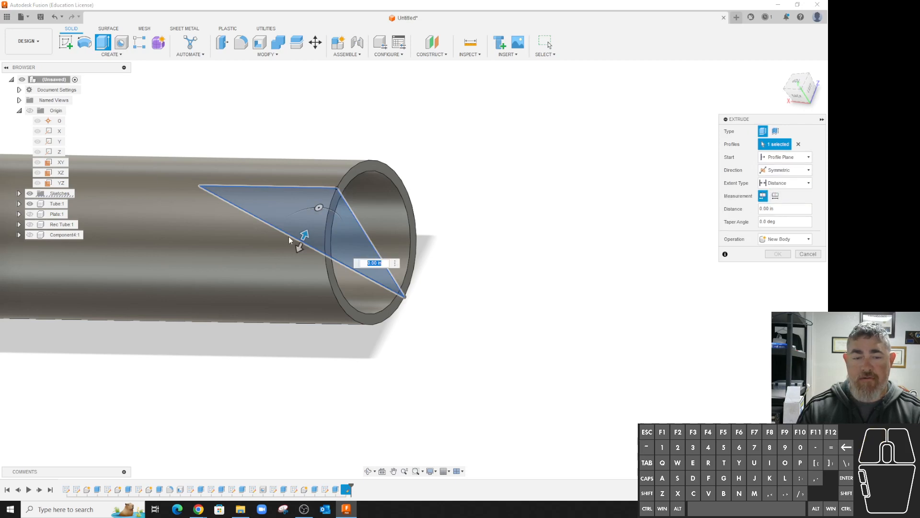
pyautogui.moveTo(300, 246); pyautogui.dragTo(255, 332)
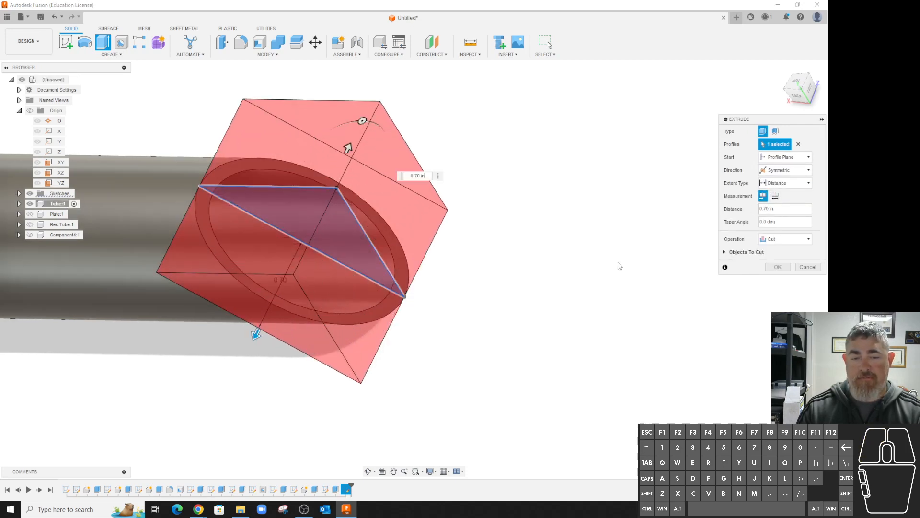
pyautogui.click(782, 171)
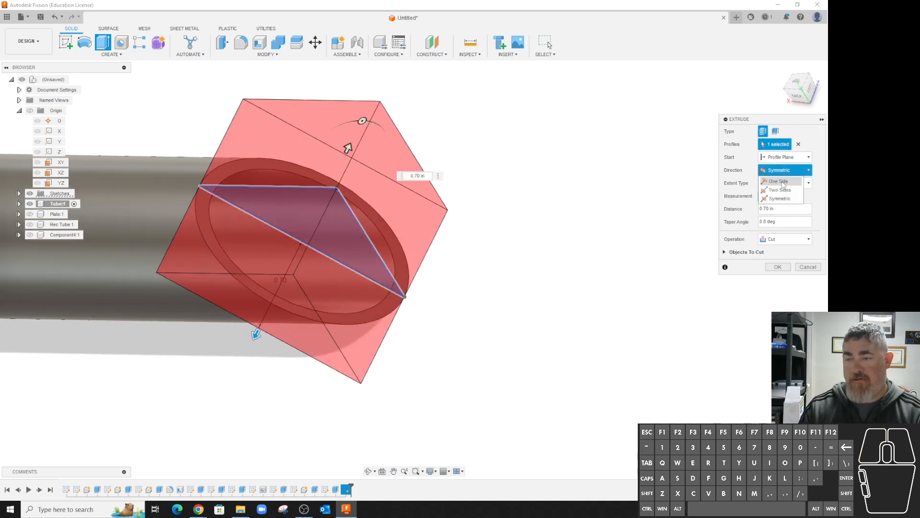
pyautogui.click(809, 180)
pyautogui.click(782, 194)
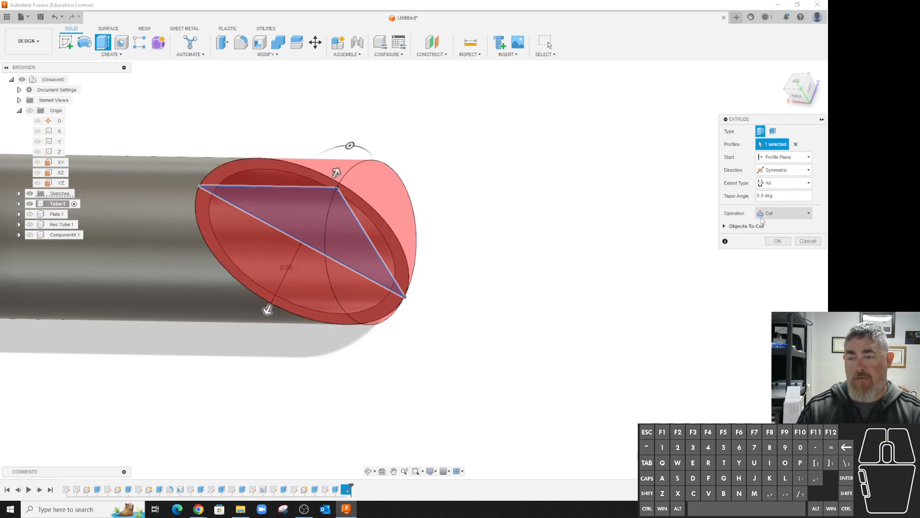
pyautogui.click(778, 241)
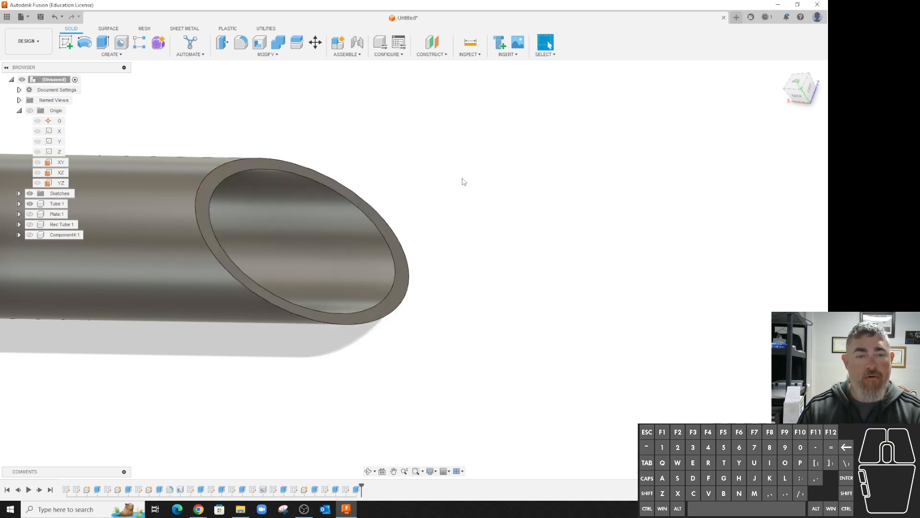
# Duplicate the round tube component and move the copy 1.10 in along Z, beside the original.
pyautogui.scroll(-3, 108, 216)
pyautogui.click(67, 205)
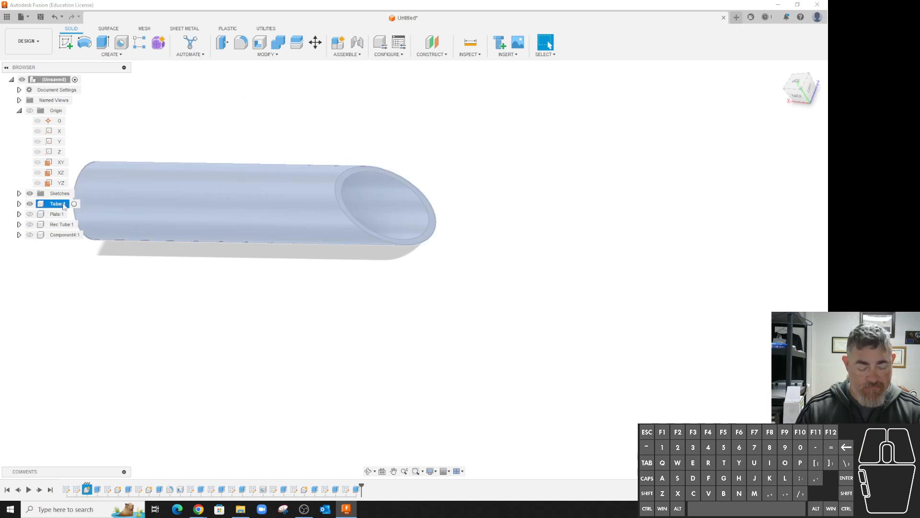
pyautogui.hotkey('ctrl', 'c')
pyautogui.hotkey('ctrl', 'v')
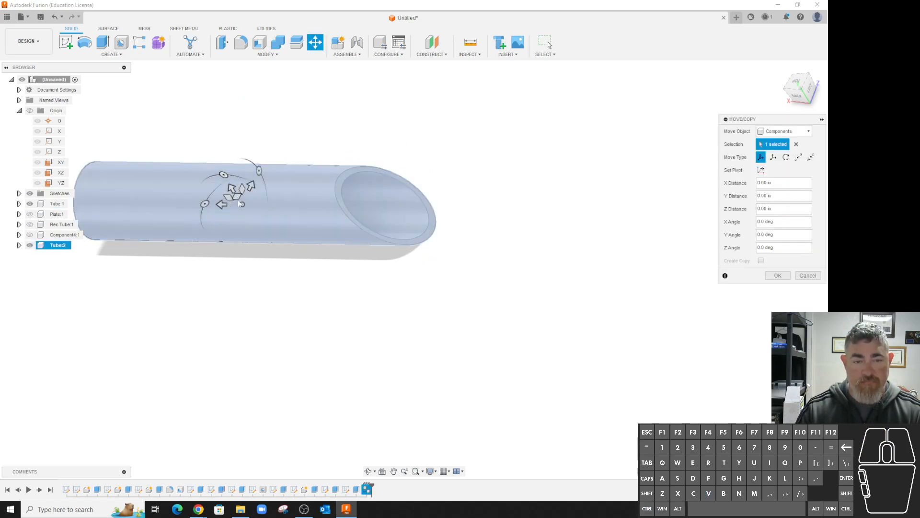
pyautogui.moveTo(248, 192); pyautogui.dragTo(280, 129)
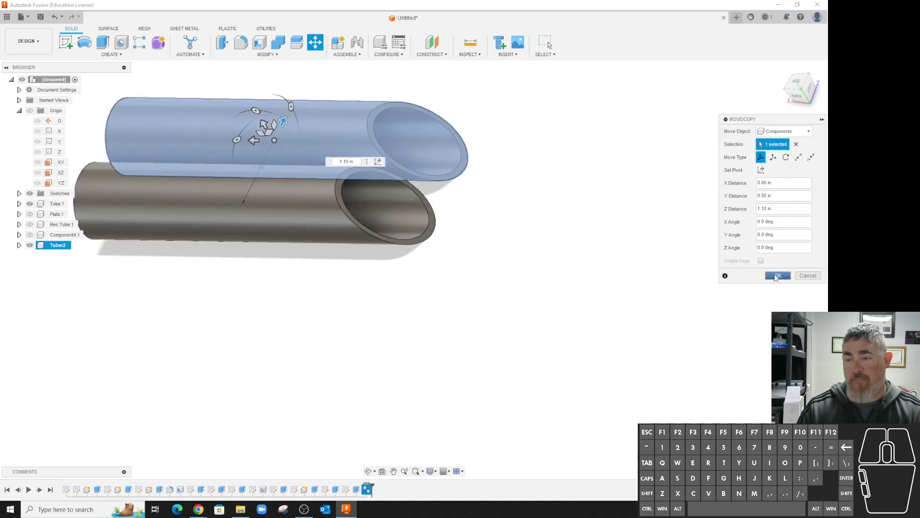
pyautogui.click(777, 275)
# Join the copied tube's angled end face to the original tube's angled end with a flipped joint, forming a mitred corner.
pyautogui.click(357, 42)
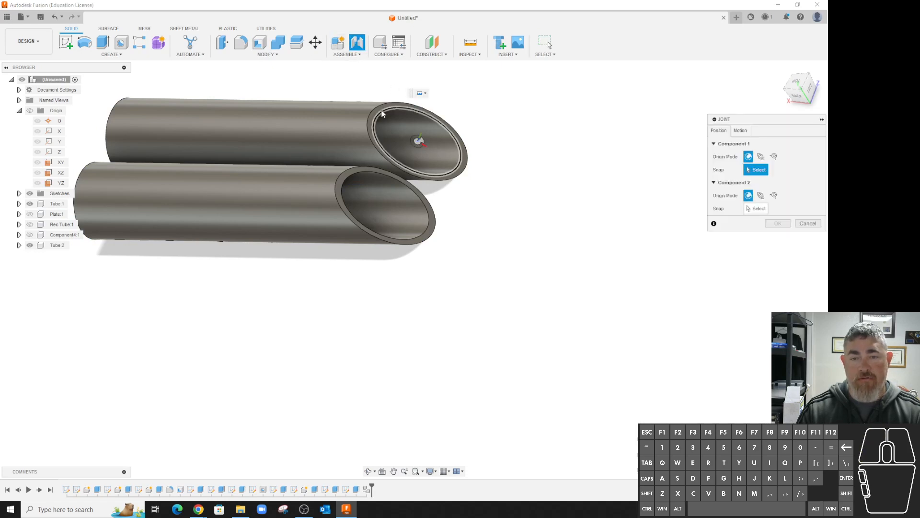
pyautogui.click(381, 114)
pyautogui.click(372, 177)
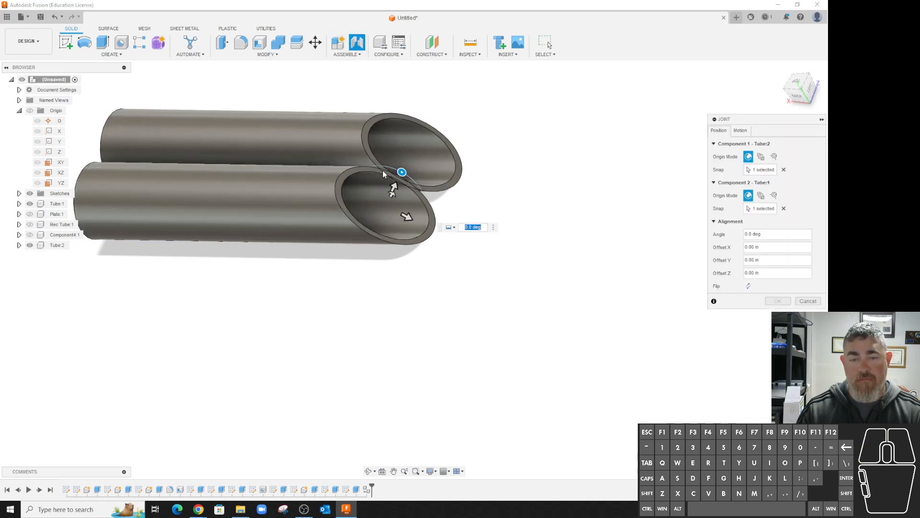
pyautogui.click(748, 285)
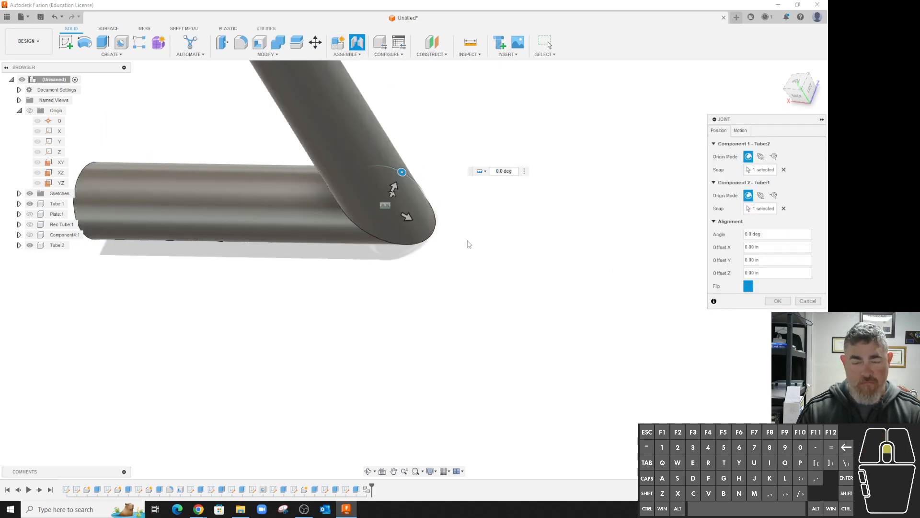
pyautogui.keyDown('shift'); pyautogui.moveTo(452, 301); pyautogui.dragTo(567, 290, button='middle'); pyautogui.keyUp('shift')
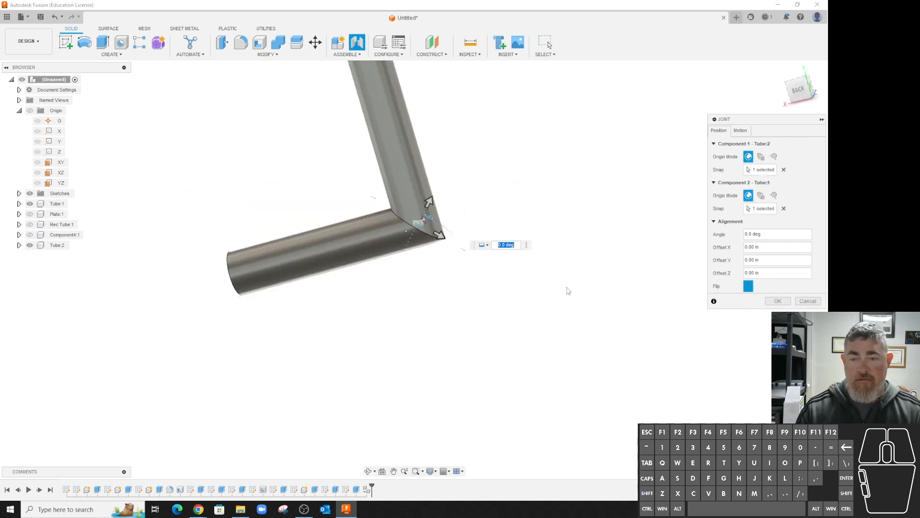
pyautogui.click(767, 300)
# Edit the round tube's triangular cut sketch, set its angle dimension to 22.5 degrees and finish the sketch.
pyautogui.scroll(-2, 407, 300)
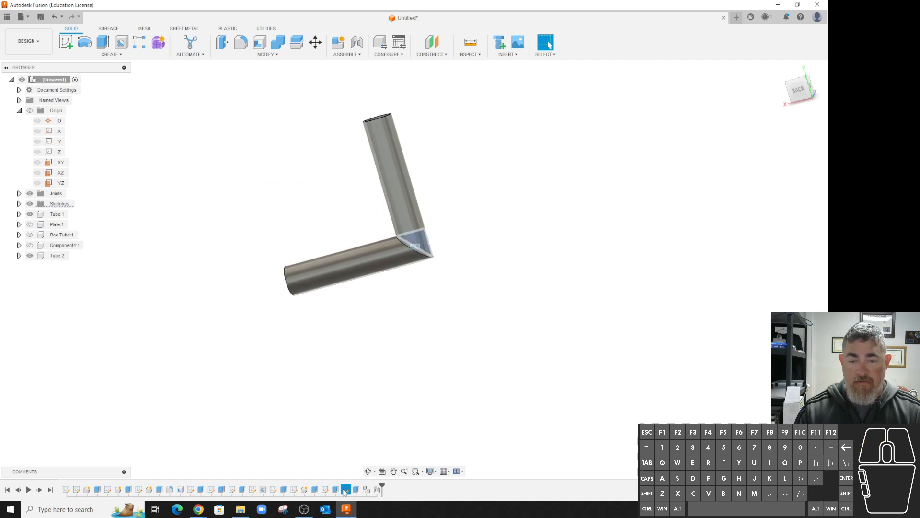
pyautogui.doubleClick(345, 489)
pyautogui.doubleClick(415, 250)
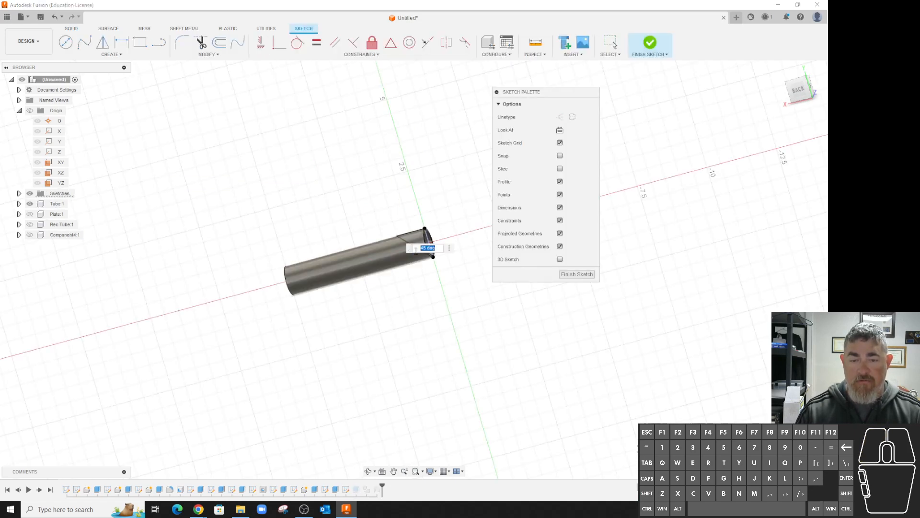
pyautogui.write('22')
pyautogui.press('Return')
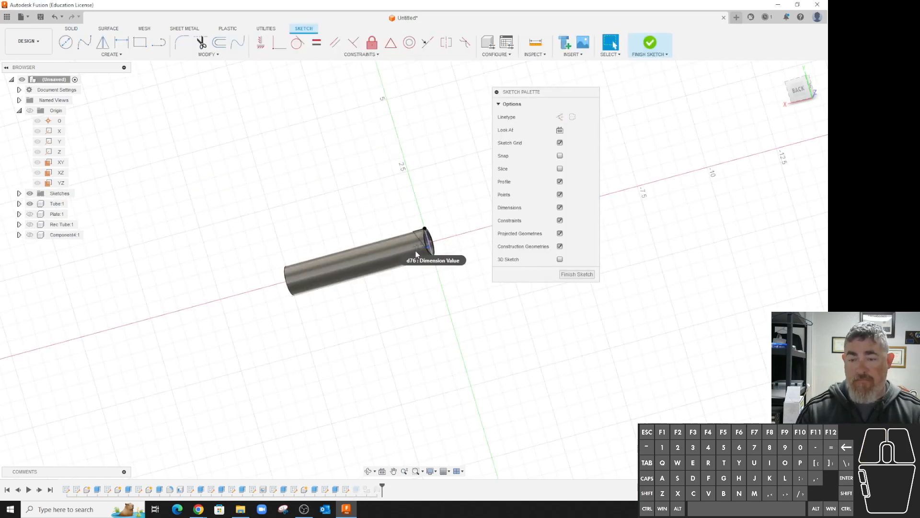
pyautogui.click(577, 274)
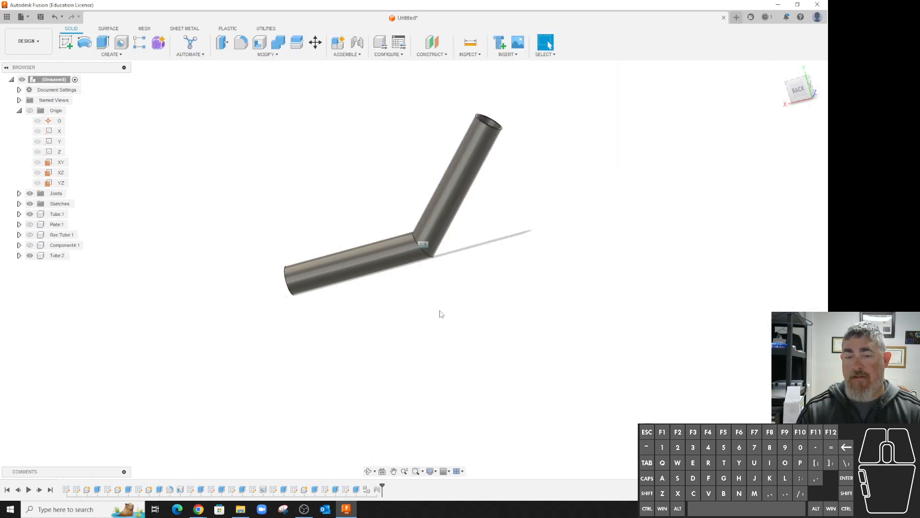
# Reopen the triangular cut sketch, multiply its 22.5-degree angle dimension by 3 and finish the sketch.
pyautogui.doubleClick(346, 489)
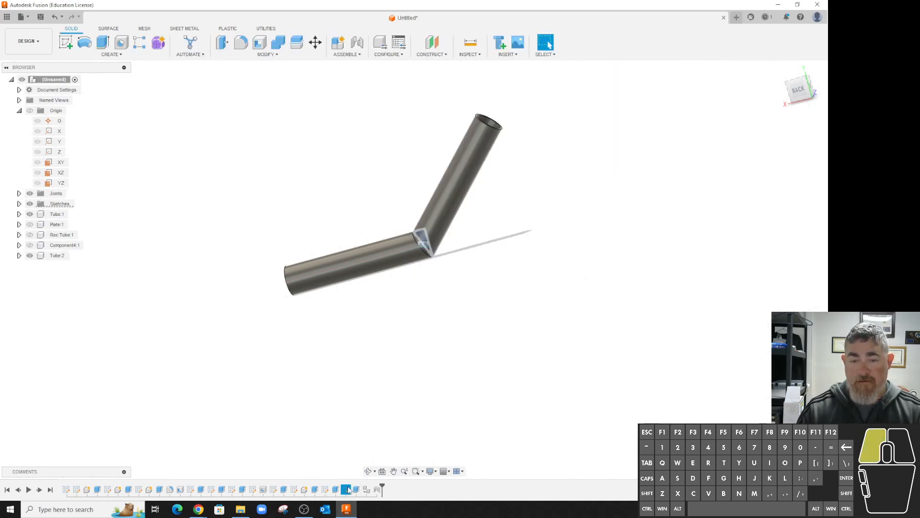
pyautogui.doubleClick(419, 247)
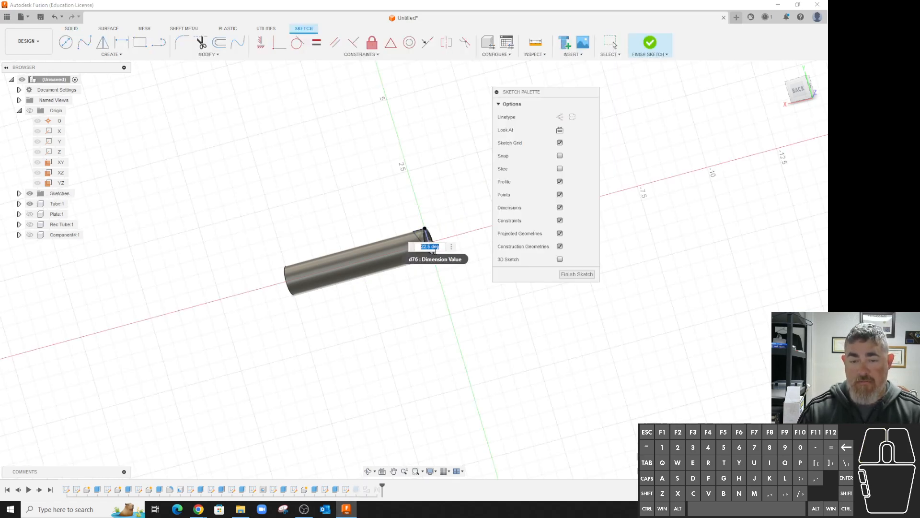
pyautogui.click(429, 247)
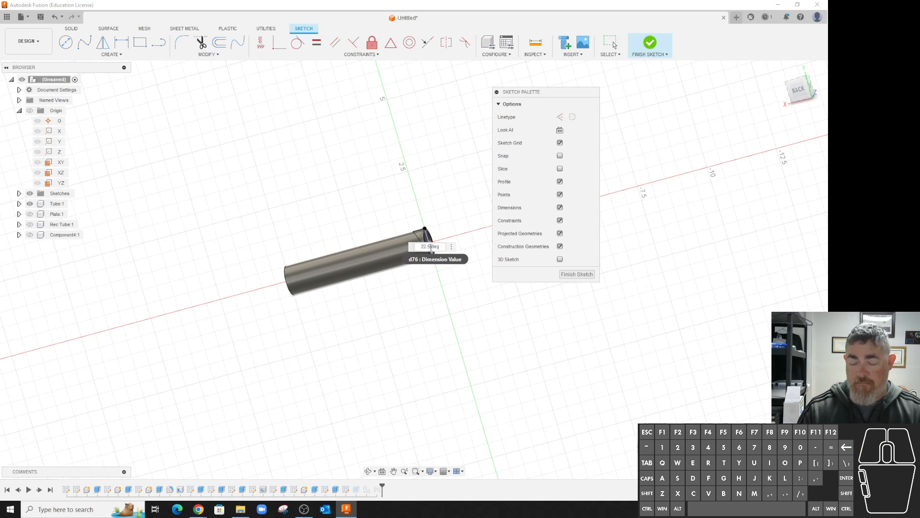
pyautogui.write('*3')
pyautogui.press('Return')
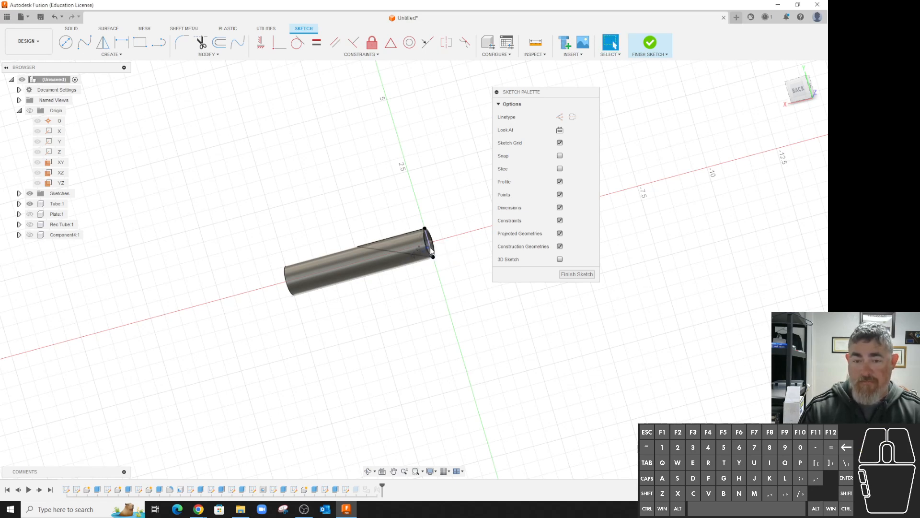
pyautogui.click(580, 274)
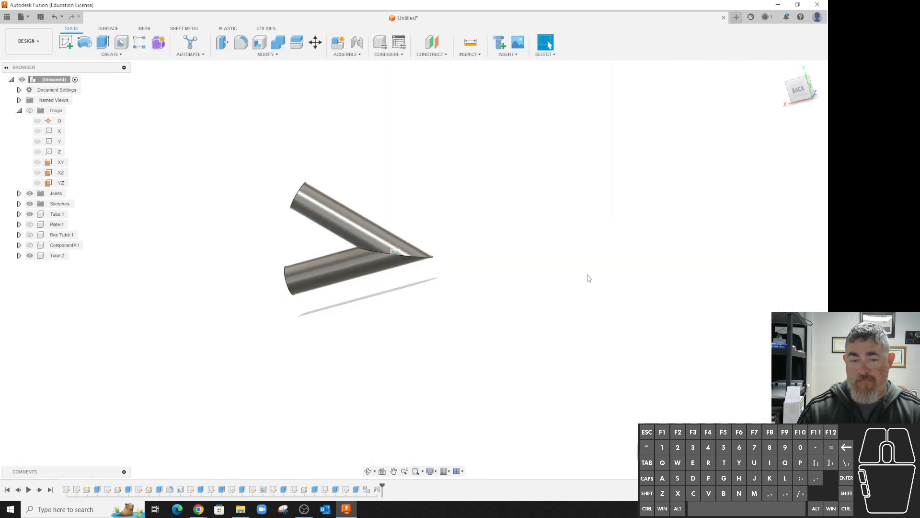